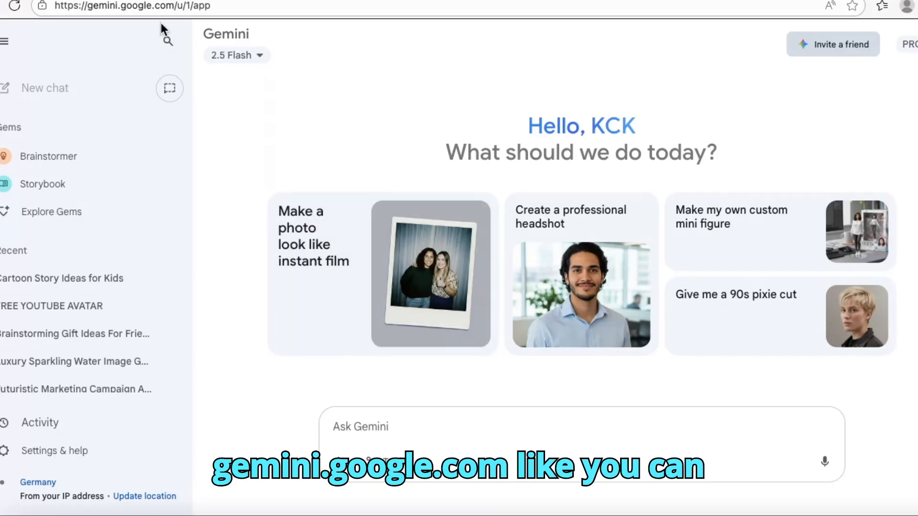
drag(231, 6, 53, 4)
click(240, 326)
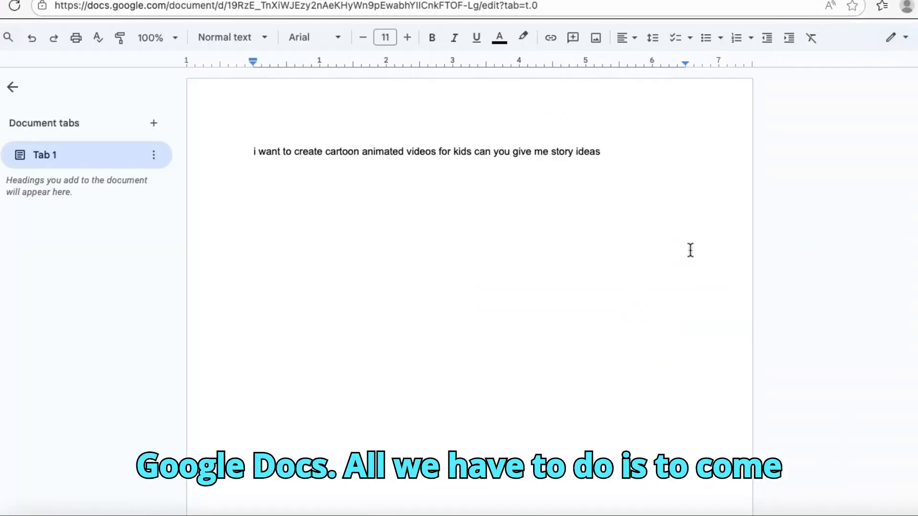
- In Google Docs, copy the prompt line "i want to create cartoon animated videos for kids can you give me story ideas"
drag(607, 150, 234, 168)
right_click(281, 147)
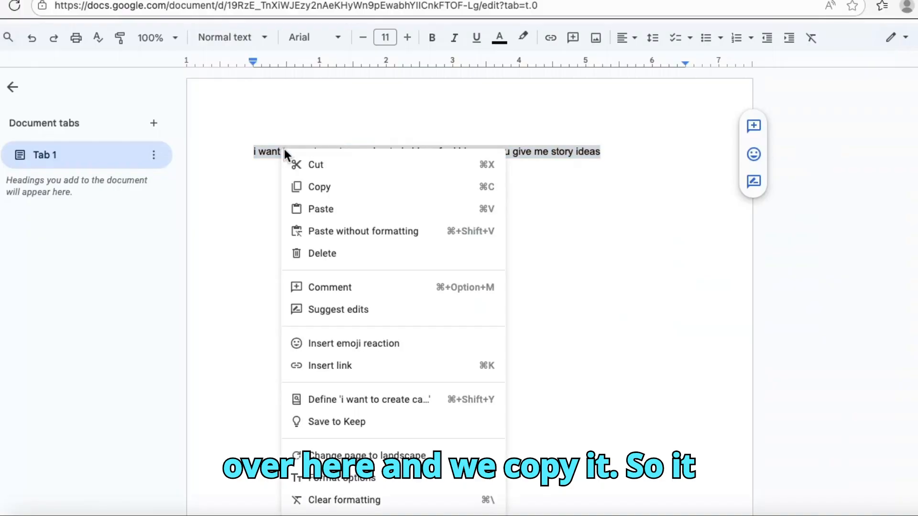
click(321, 186)
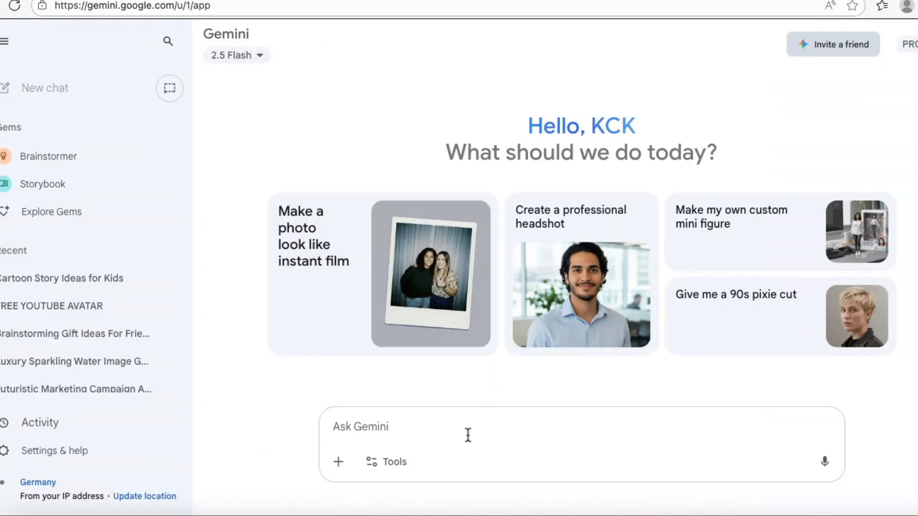
- Switch to Gemini and submit the copied prompt asking for kids' cartoon story ideas
right_click(366, 421)
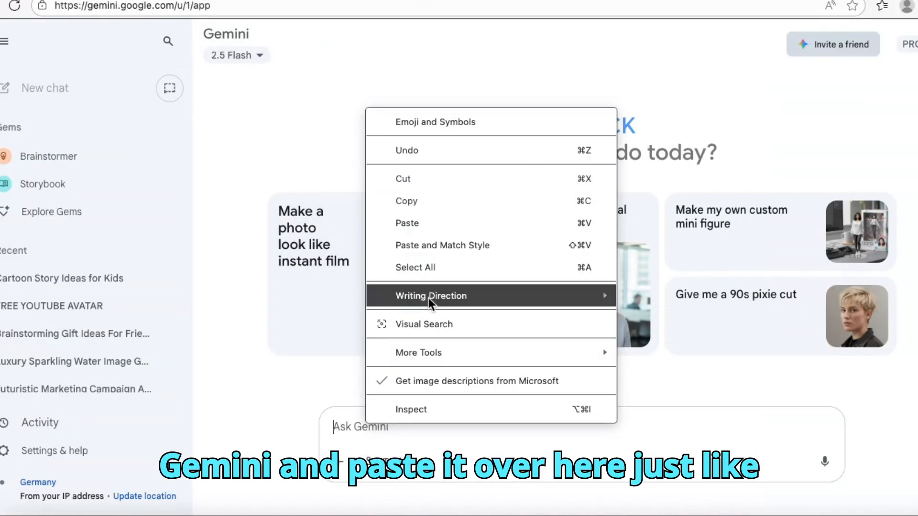
click(411, 222)
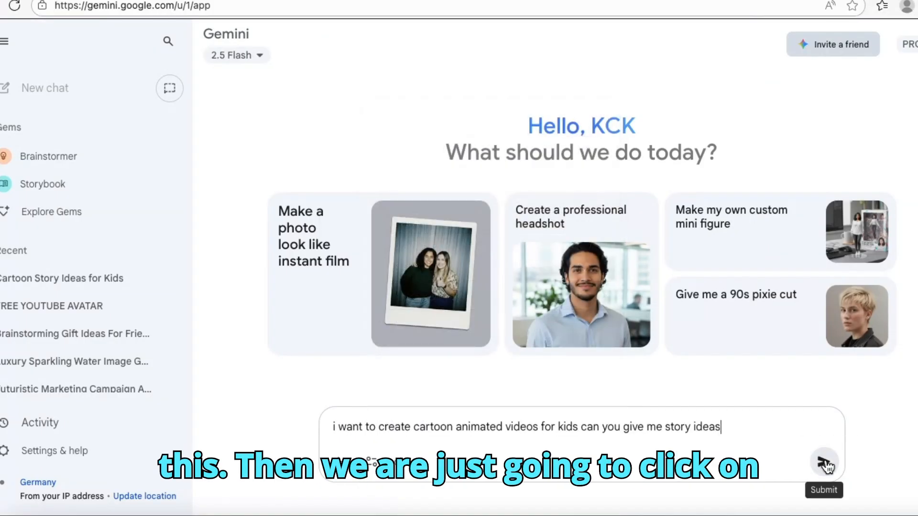
click(823, 462)
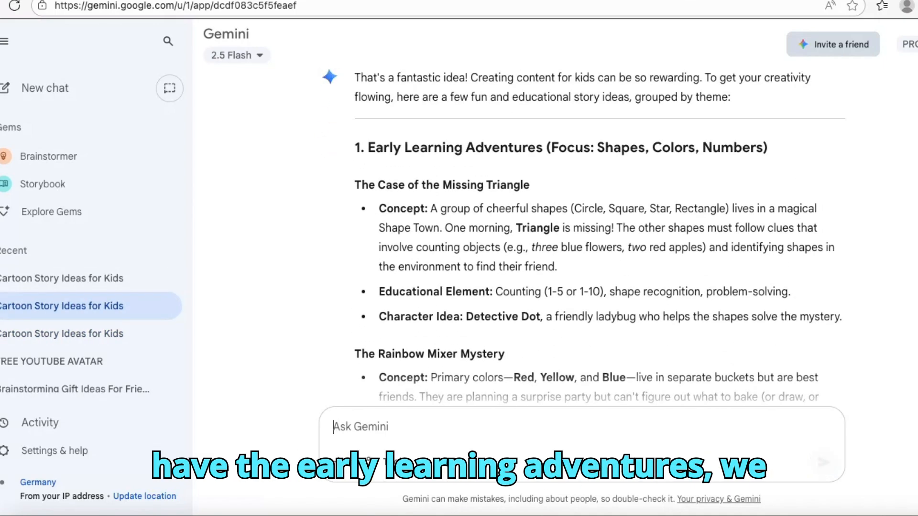
- Copy Gemini's whole story-ideas response, from its opening sentence through the closing question about themes
scroll(600, 235, down, 6)
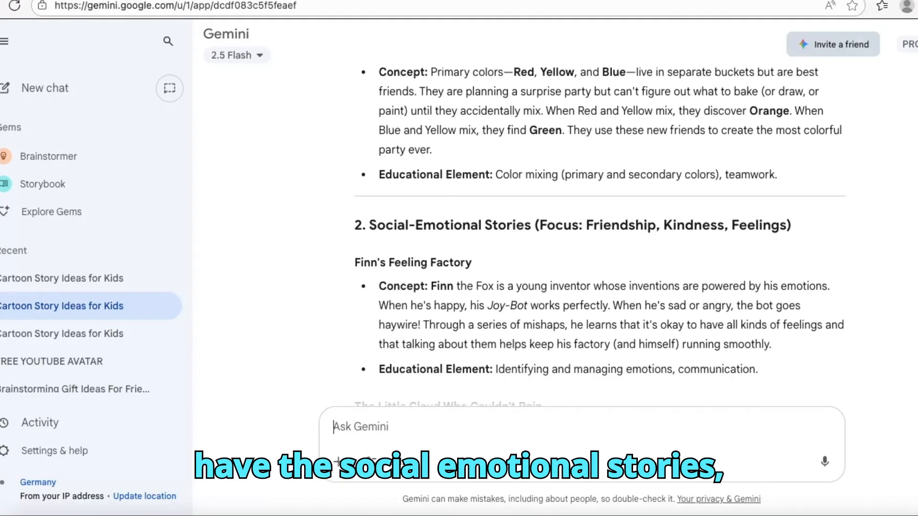
scroll(600, 234, down, 10)
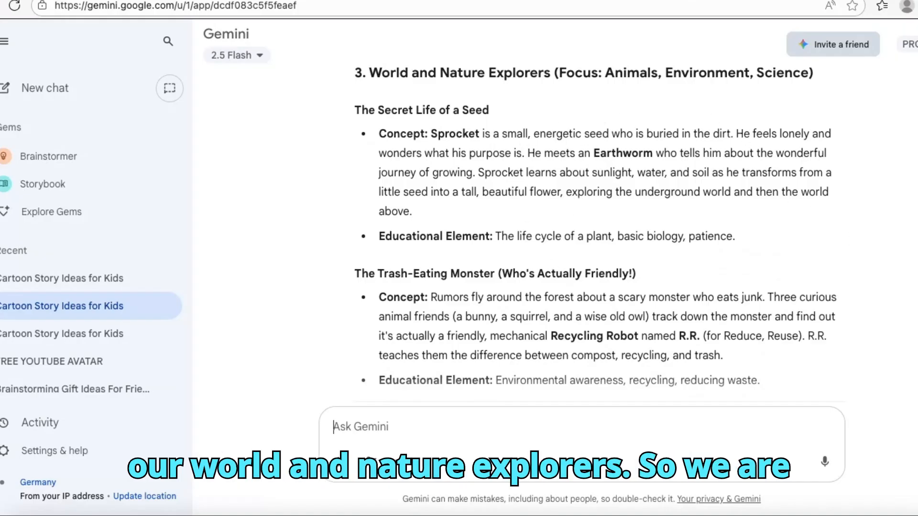
scroll(600, 234, down, 5)
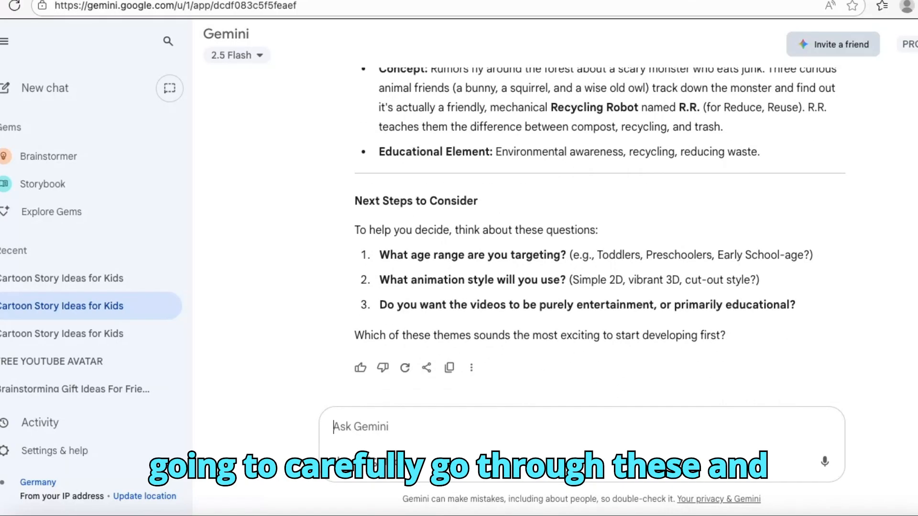
scroll(601, 234, up, 20)
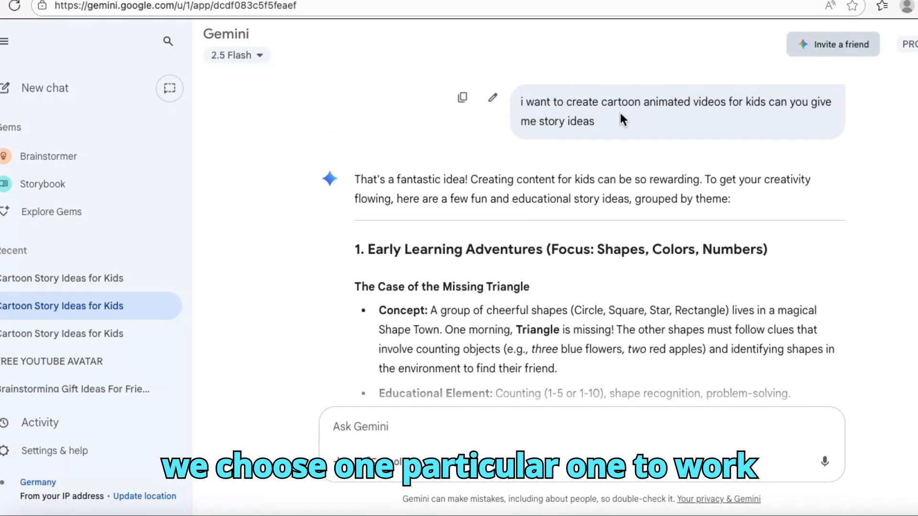
drag(355, 180, 570, 424)
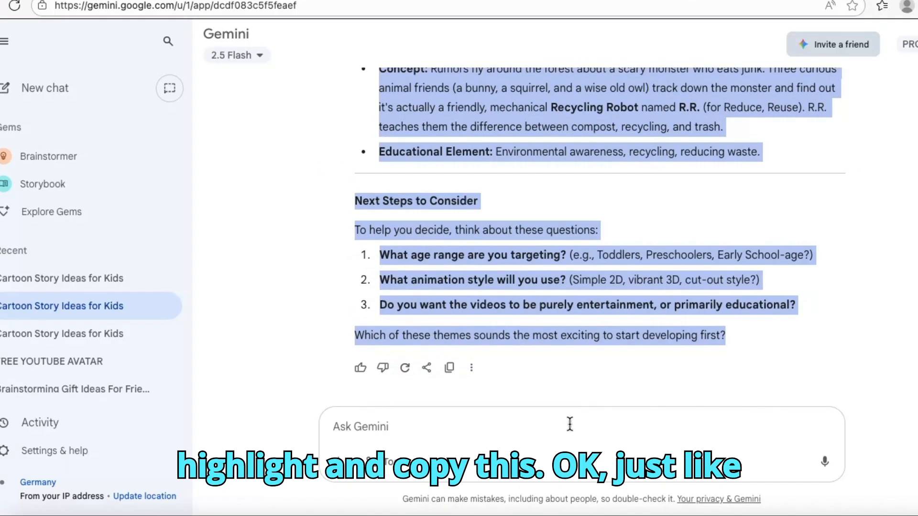
right_click(474, 257)
click(558, 234)
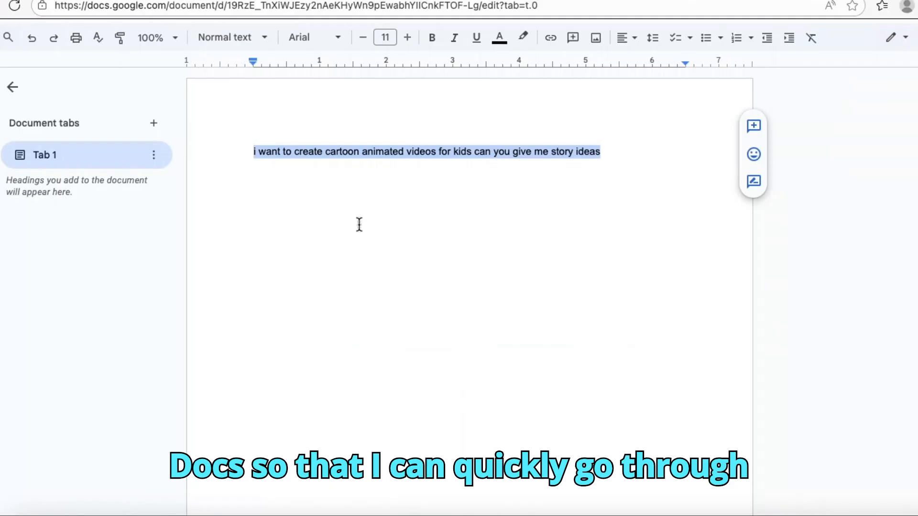
- Return to the Google Docs document and paste the copied story ideas on a new line below the prompt
click(631, 161)
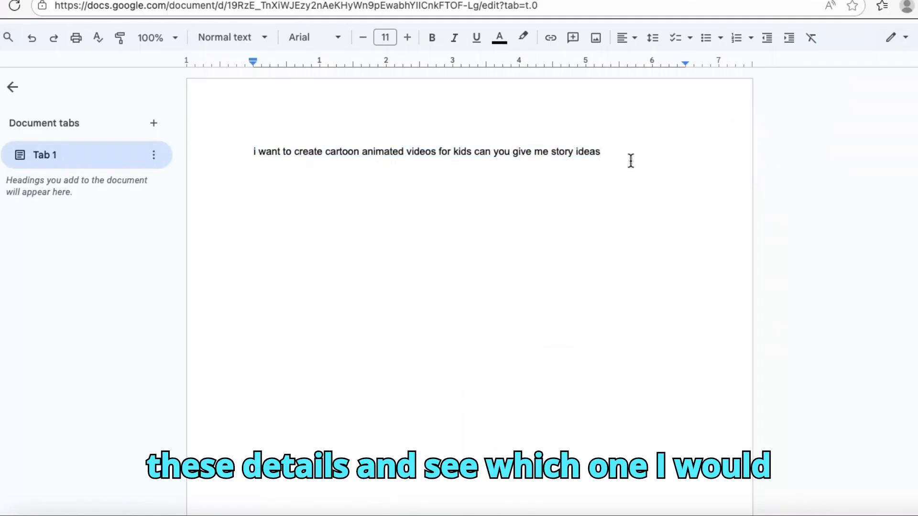
key(Return)
key(Return)
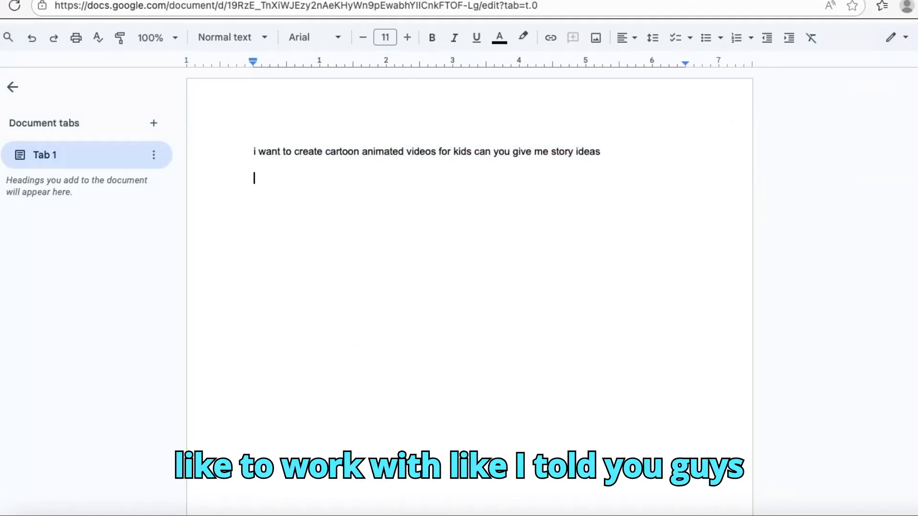
right_click(261, 177)
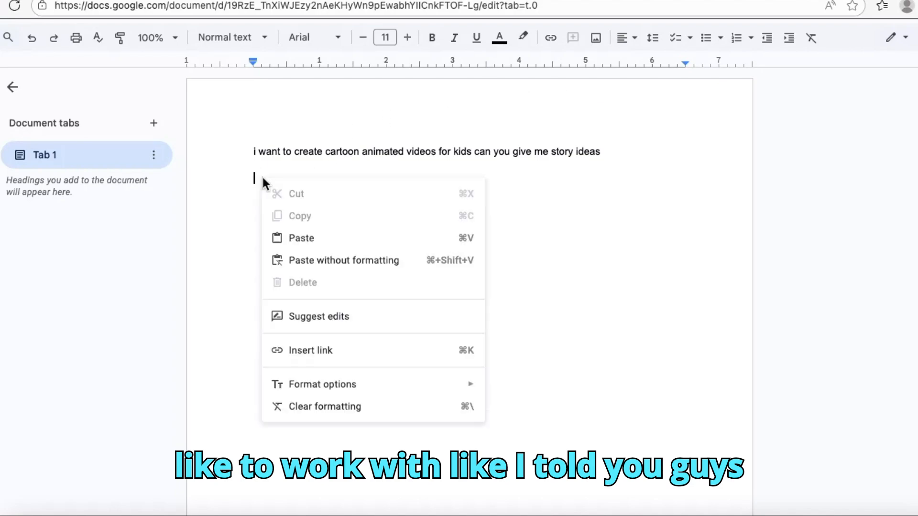
click(301, 238)
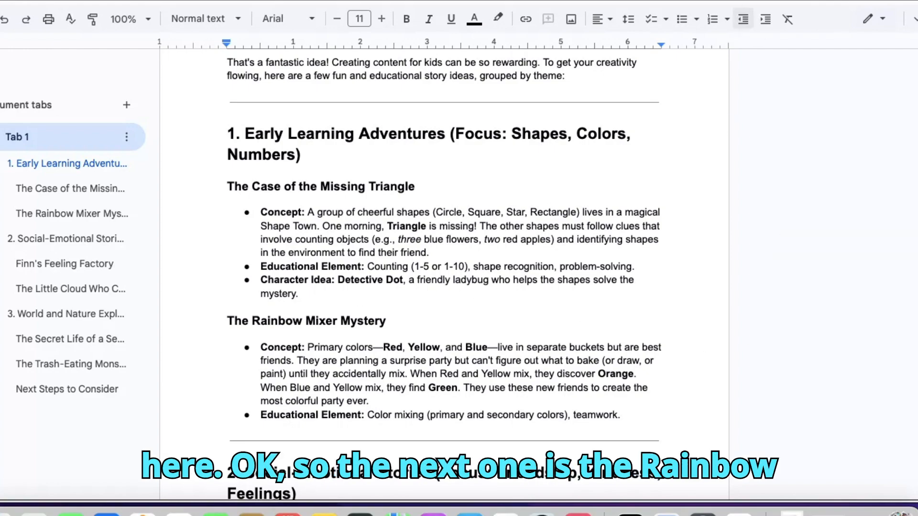
- Review the story concepts in all three categories and the "Next Steps to Consider" questions to choose a story
scroll(603, 196, down, 3)
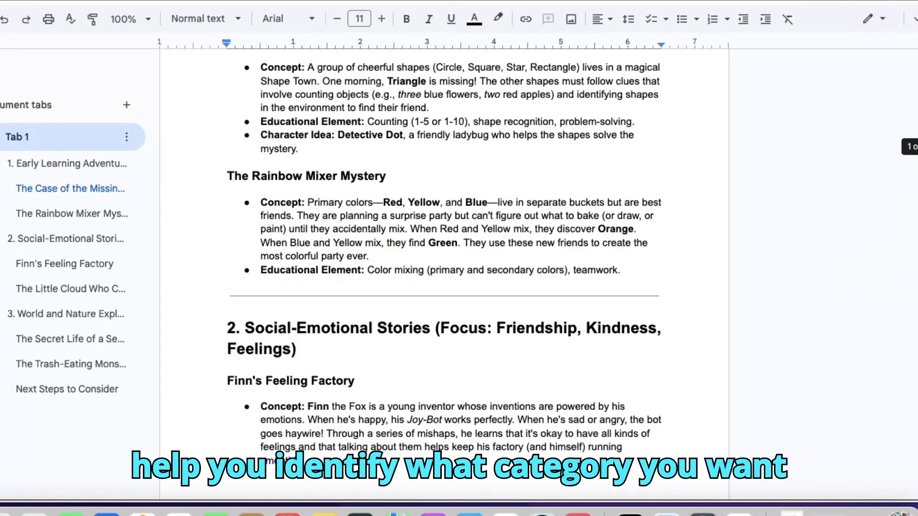
scroll(444, 271, down, 5)
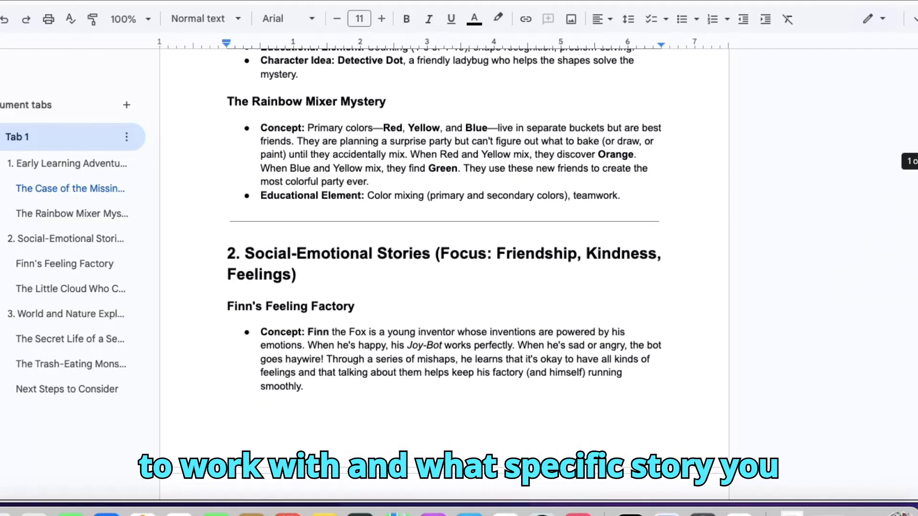
scroll(444, 271, down, 1)
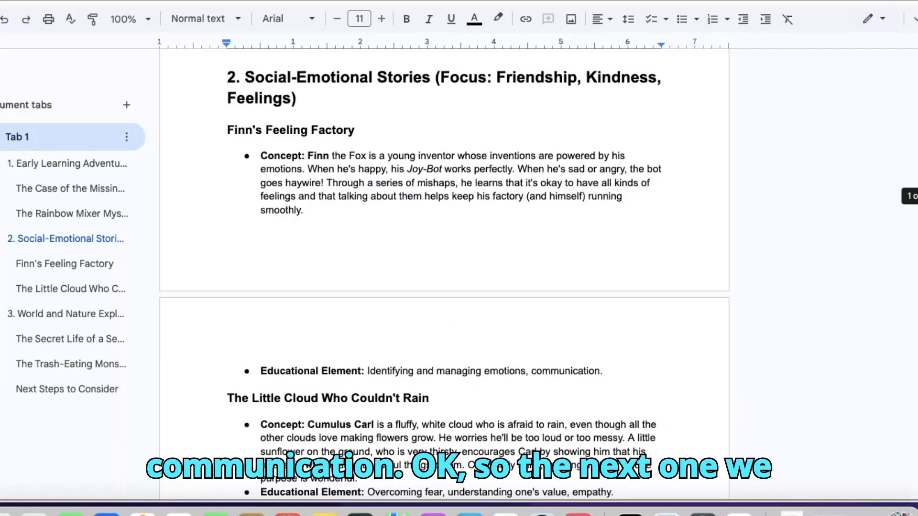
scroll(228, 358, down, 3)
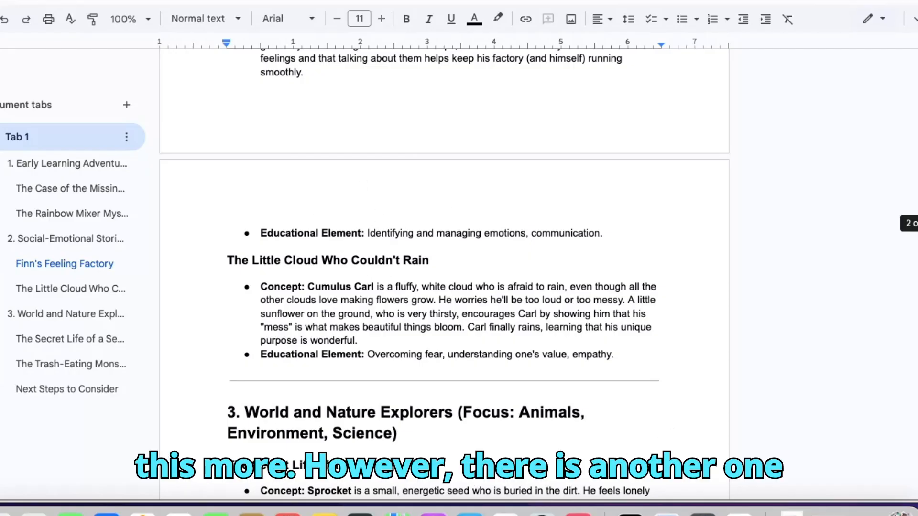
scroll(445, 268, down, 5)
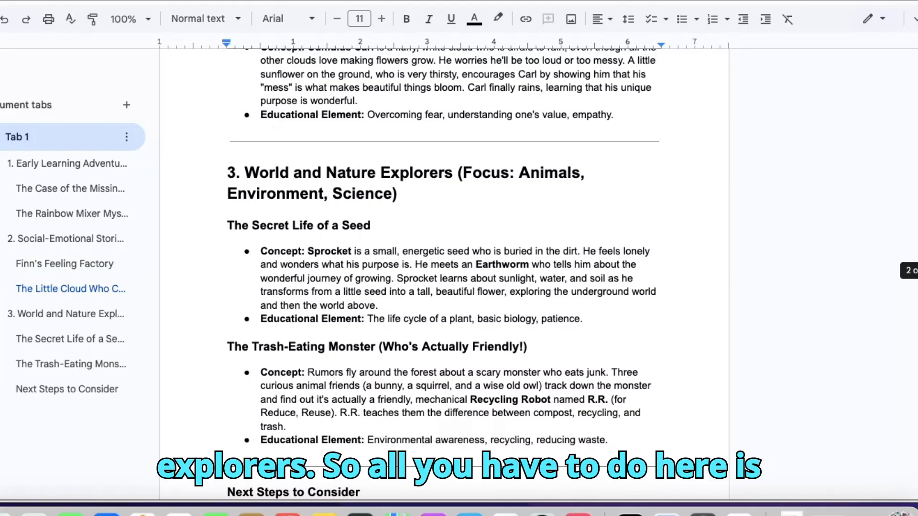
scroll(444, 275, up, 1)
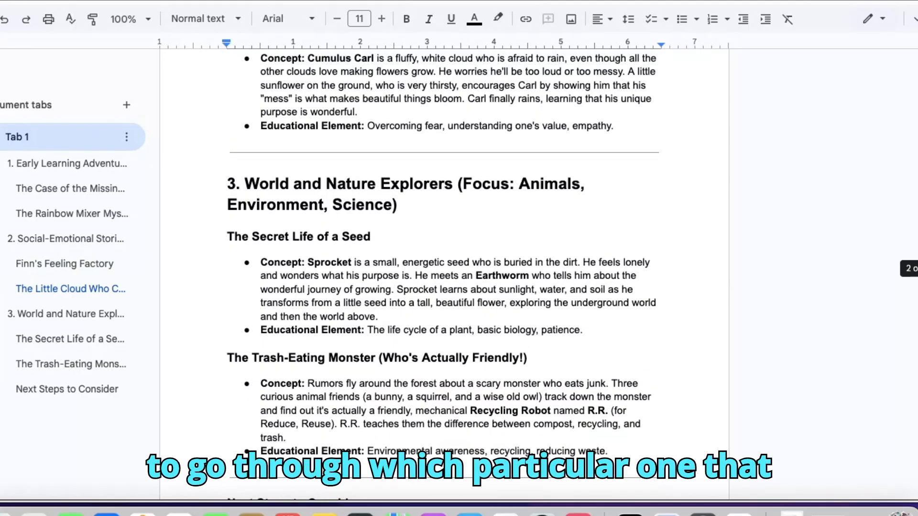
scroll(445, 268, up, 2)
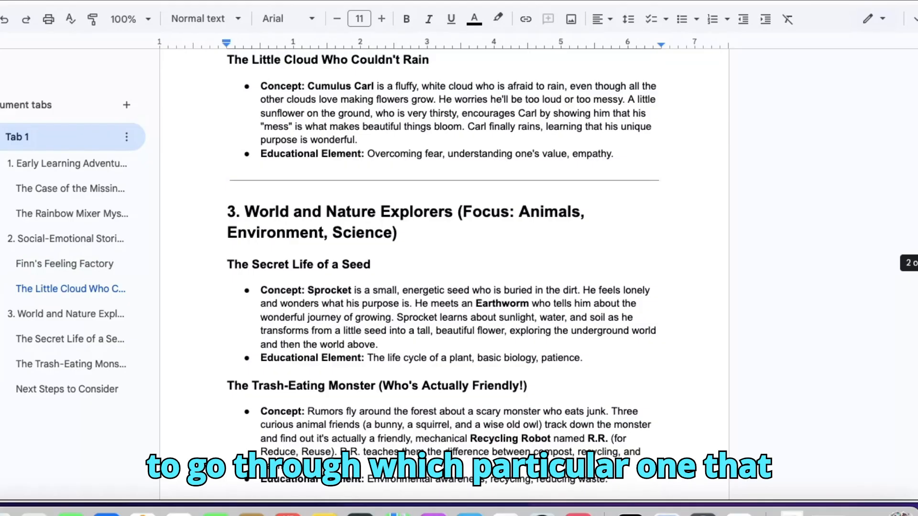
scroll(445, 275, up, 15)
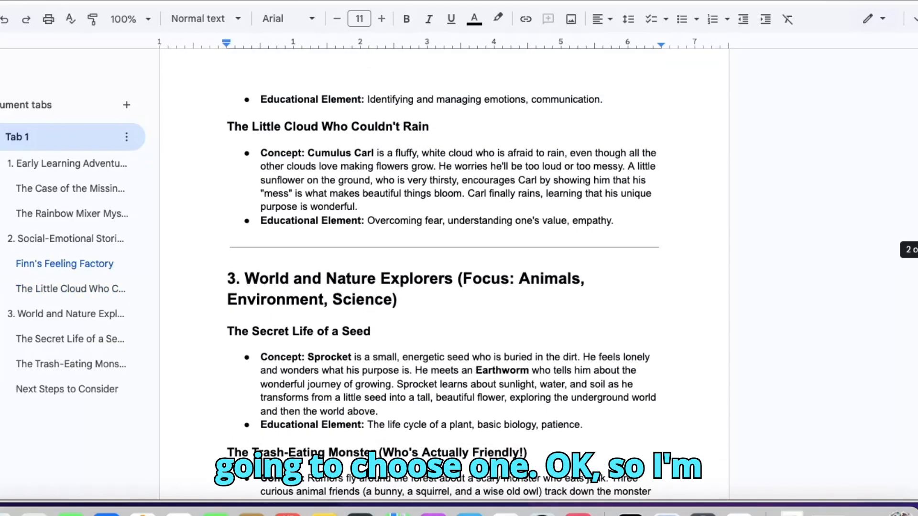
scroll(761, 244, down, 2)
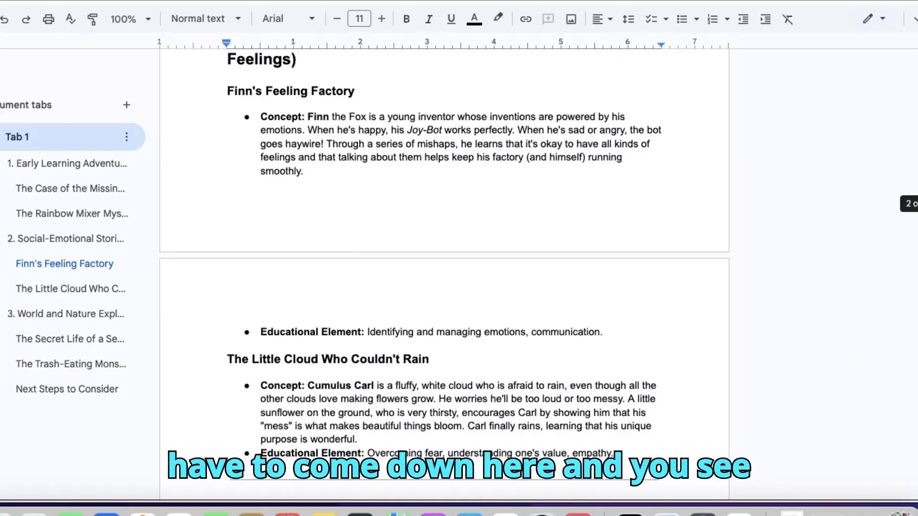
scroll(444, 273, down, 20)
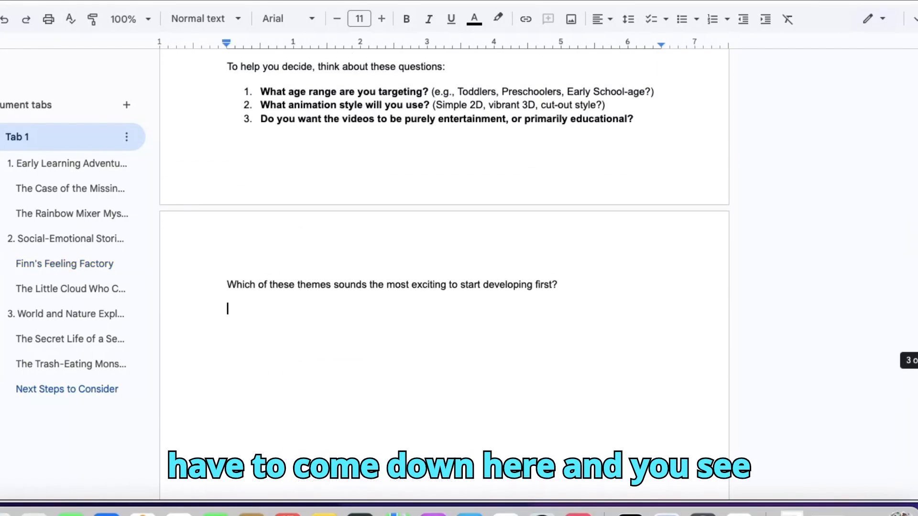
scroll(444, 272, up, 2)
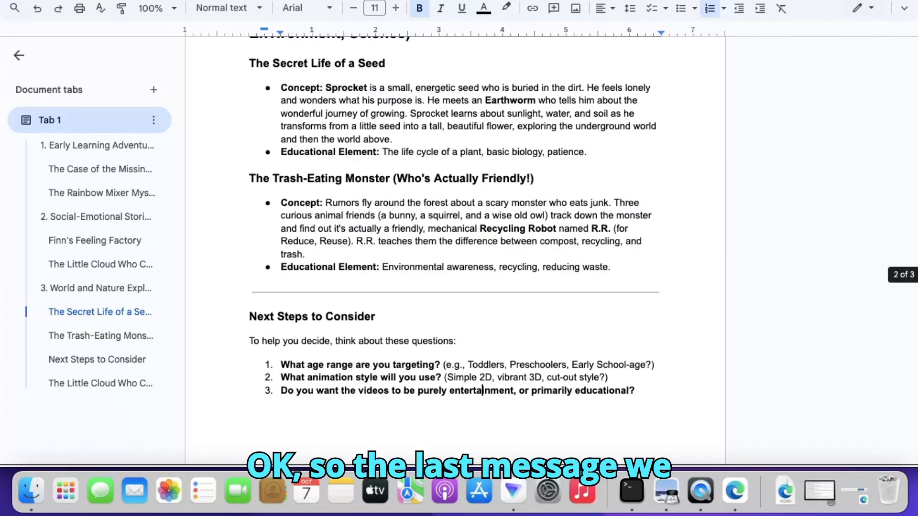
- Copy the final "The Little Cloud Who Couldn't Rain" section, including its targeting, style and video-purpose lines
scroll(455, 249, down, 6)
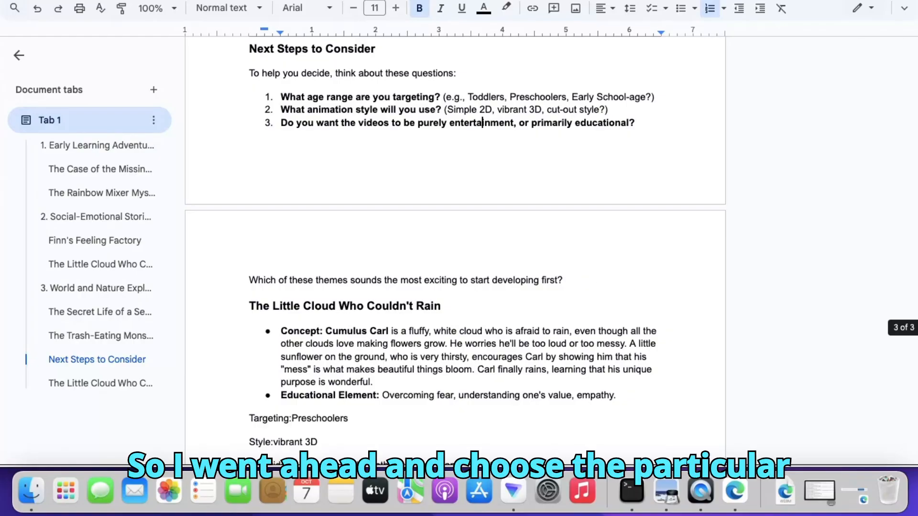
scroll(676, 340, down, 4)
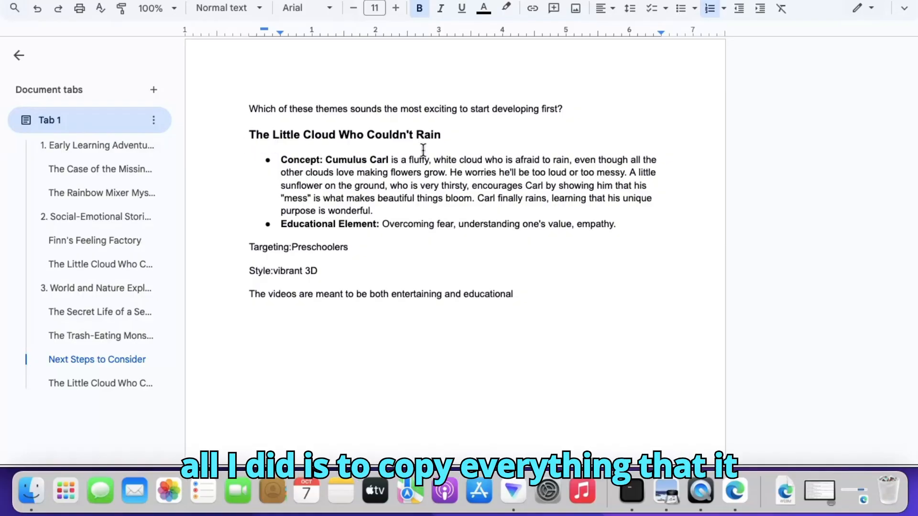
scroll(455, 239, up, 15)
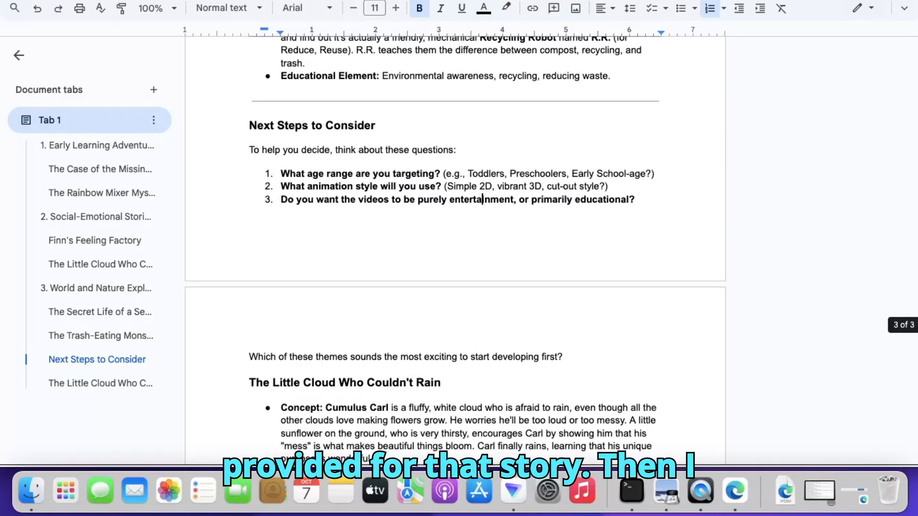
scroll(455, 239, down, 15)
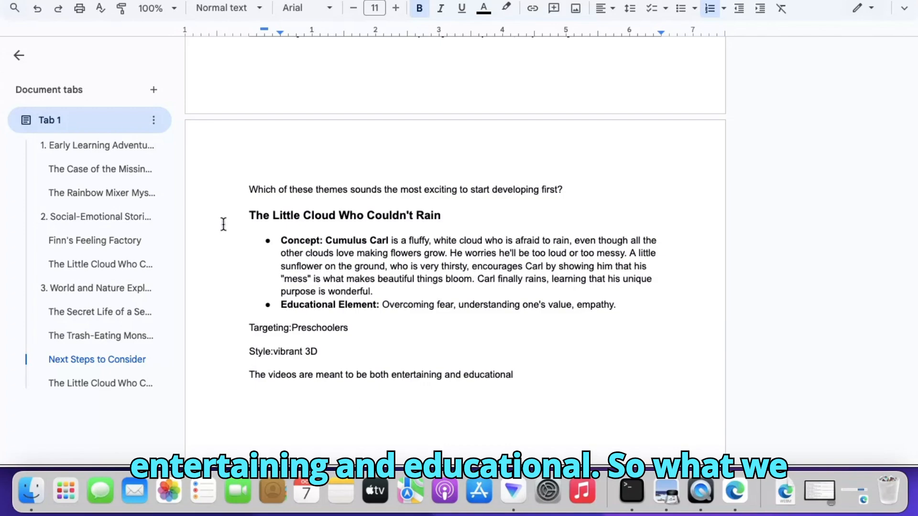
drag(249, 217, 502, 404)
right_click(387, 281)
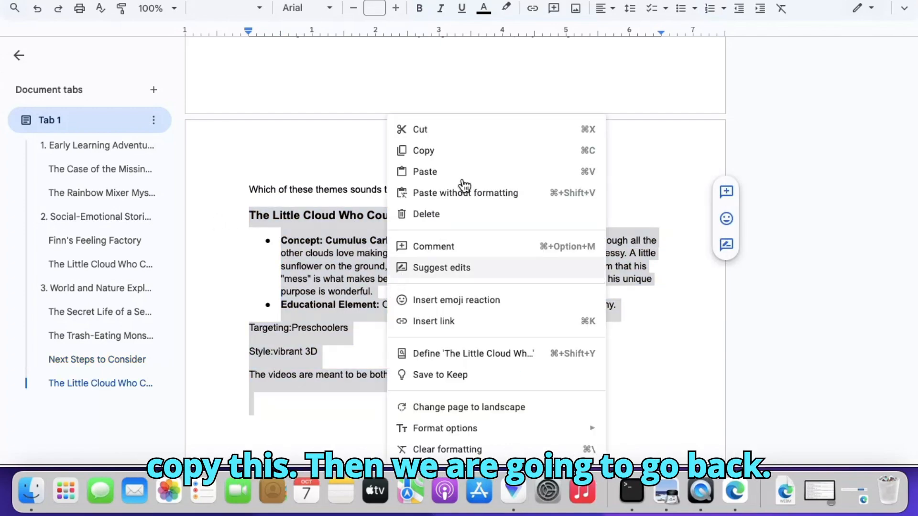
click(436, 152)
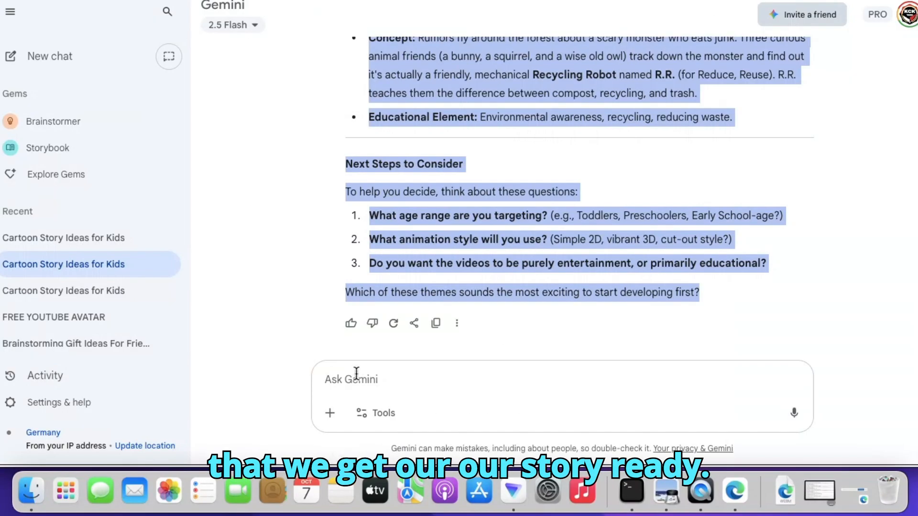
- Paste the copied "The Little Cloud Who Couldn't Rain" section into a new Gemini message and submit it
click(355, 378)
right_click(354, 377)
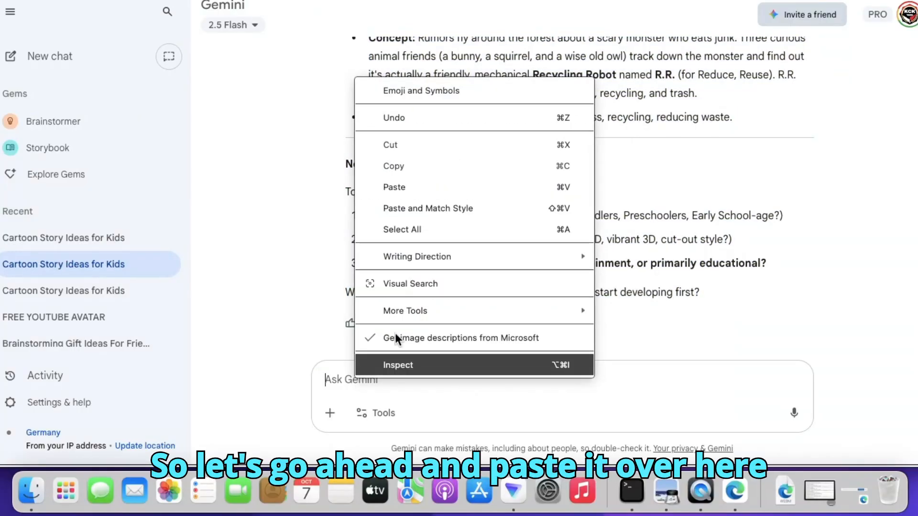
click(419, 198)
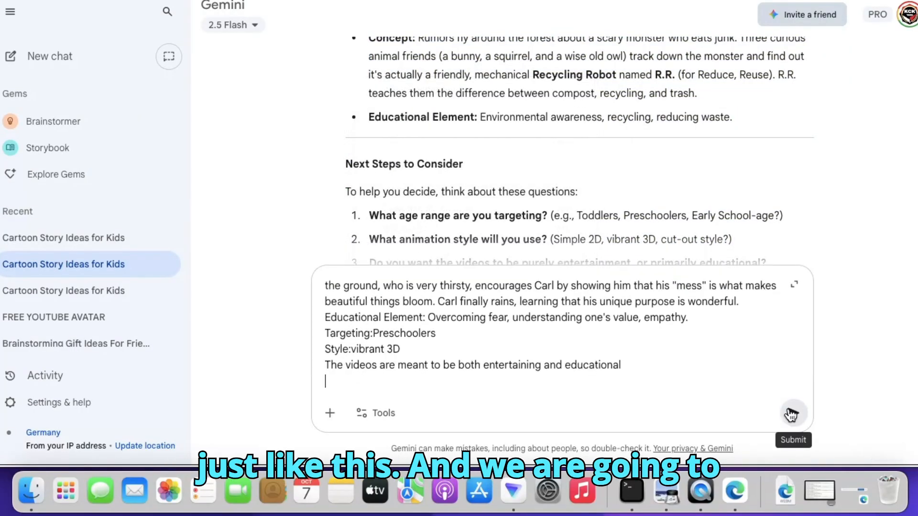
click(791, 414)
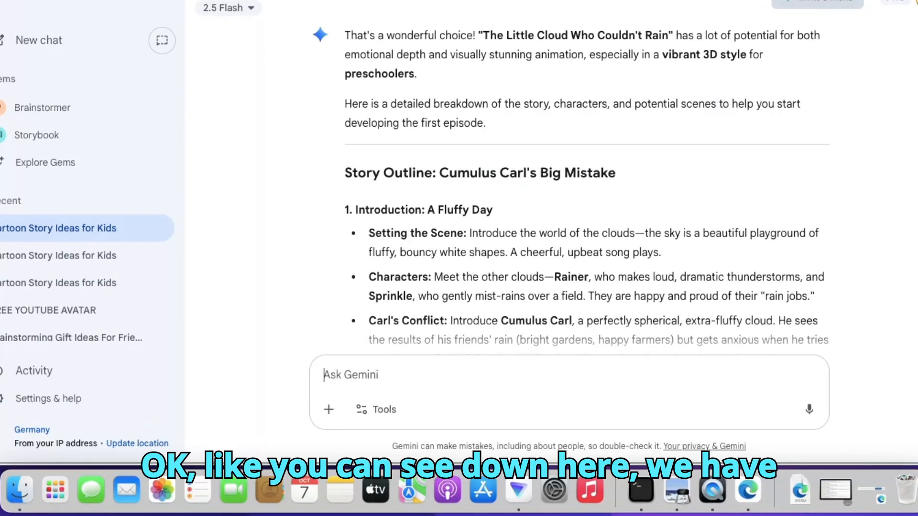
- Read through Gemini's story breakdown to its closing question and reply "yes" to brainstorming dialogue for Carl and Sunny
scroll(572, 188, down, 3)
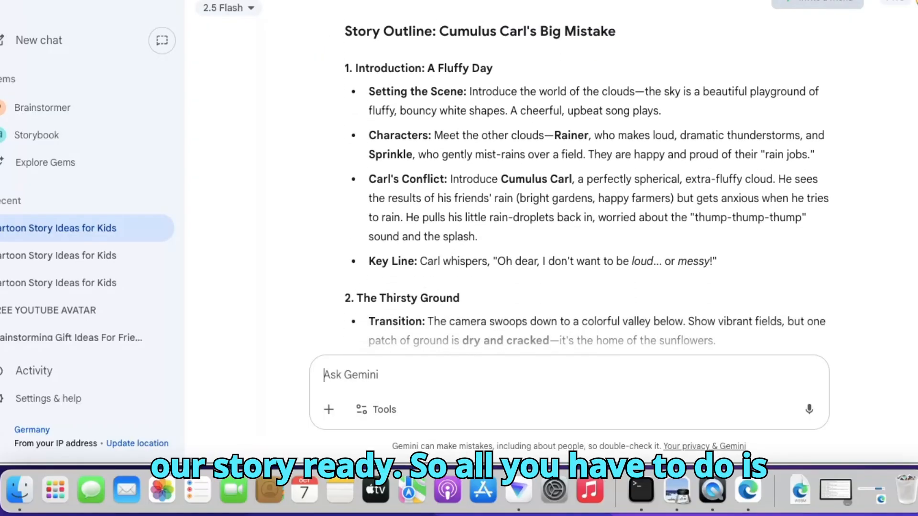
scroll(571, 188, down, 15)
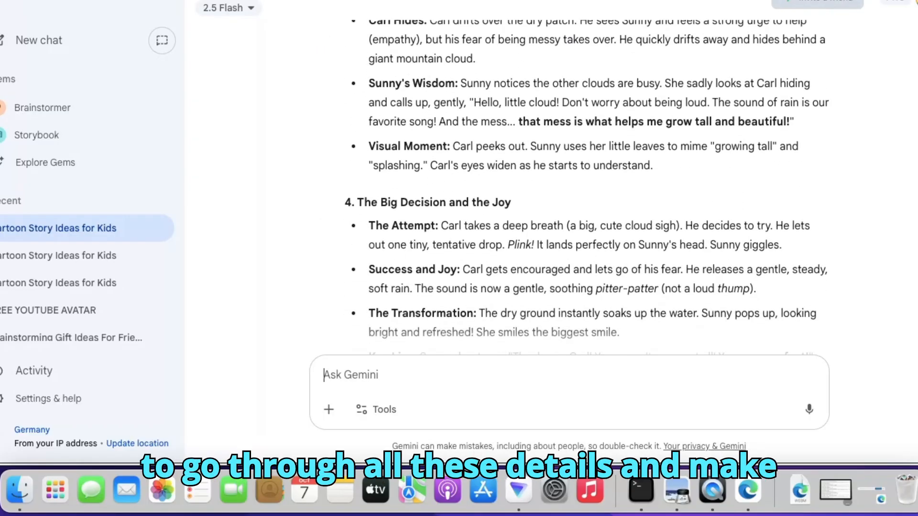
scroll(571, 188, down, 3)
scroll(571, 188, down, 7)
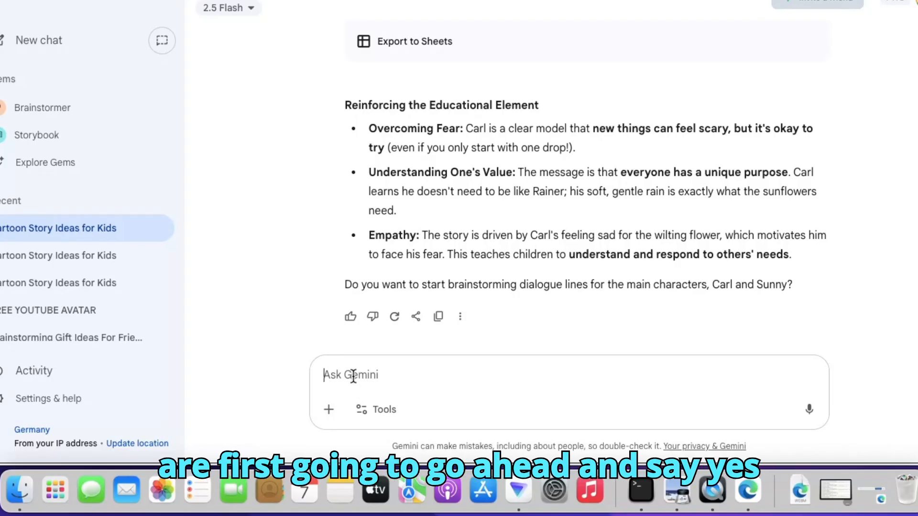
text(yes)
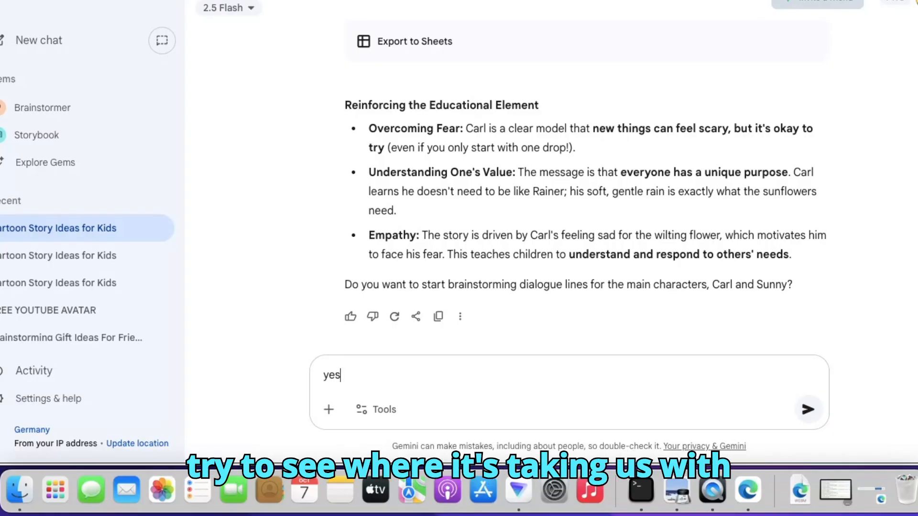
key(Return)
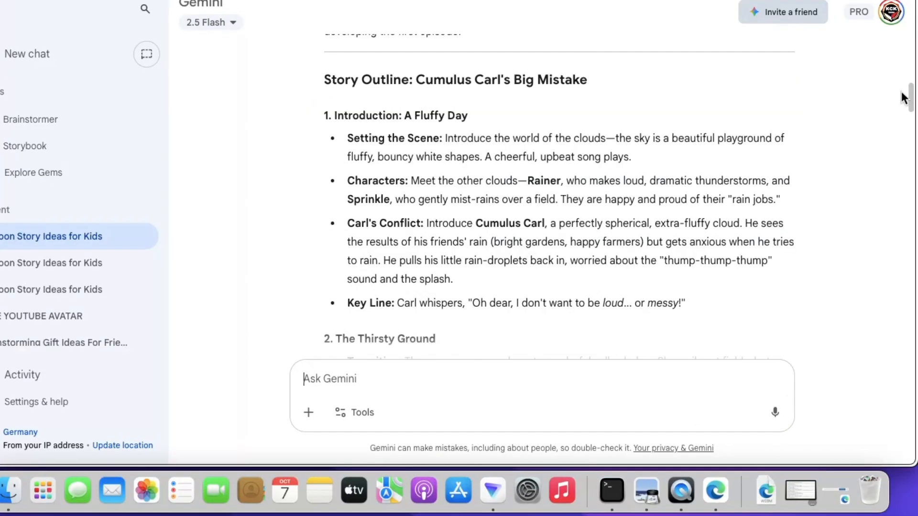
- Copy the "Cumulus Carl's Big Mistake" story outline, from its heading through the question about brainstorming dialogue lines
scroll(902, 93, down, 10)
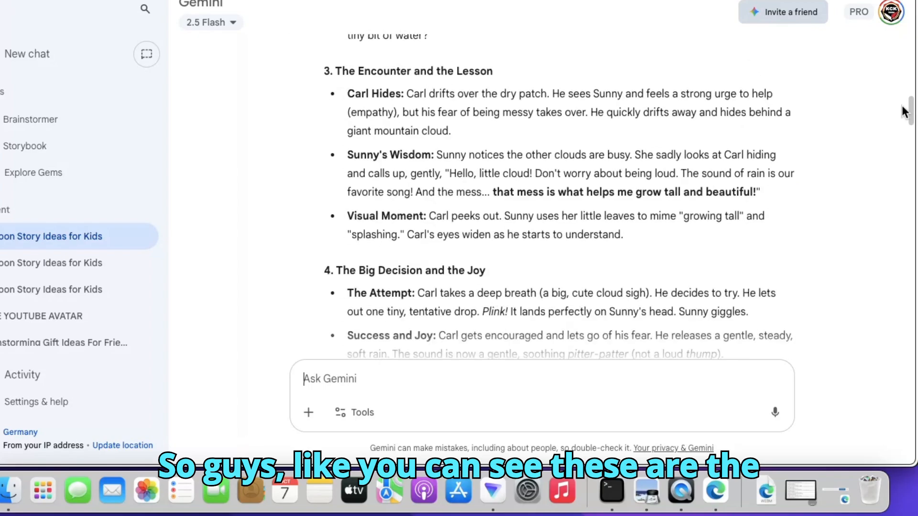
drag(905, 113, 907, 158)
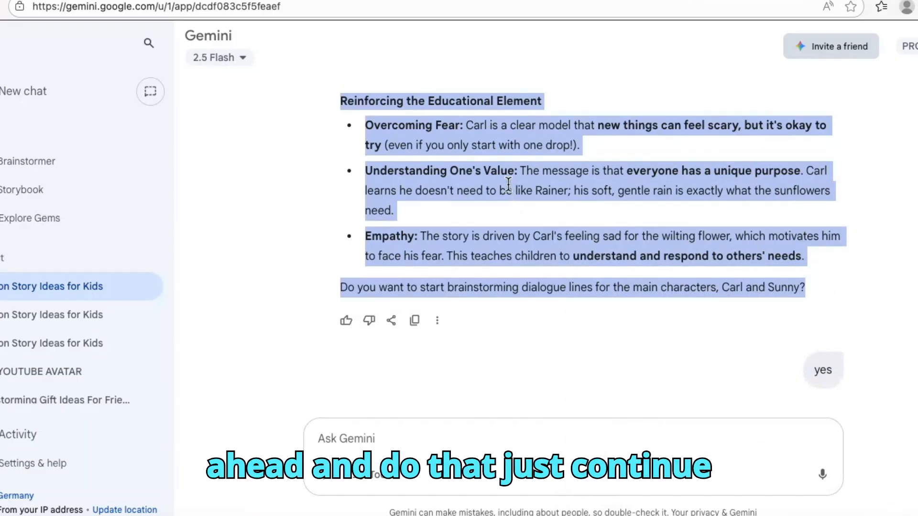
right_click(494, 185)
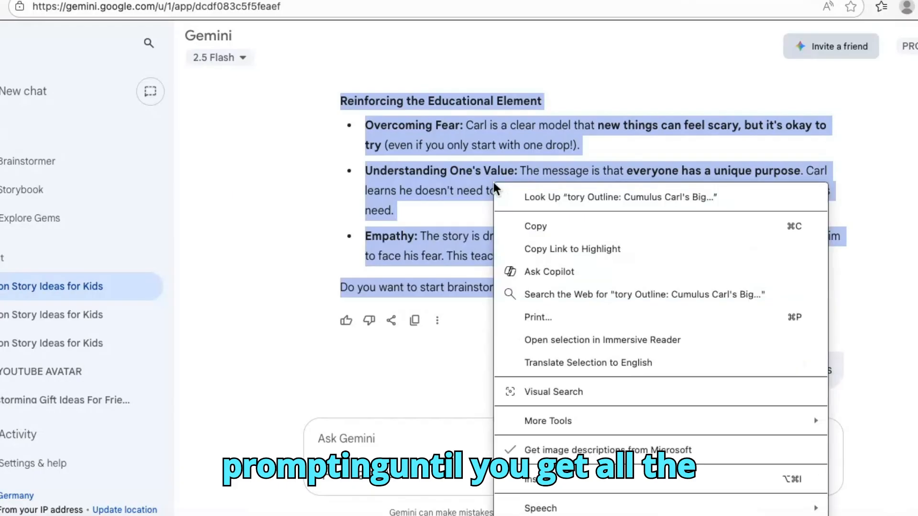
click(527, 223)
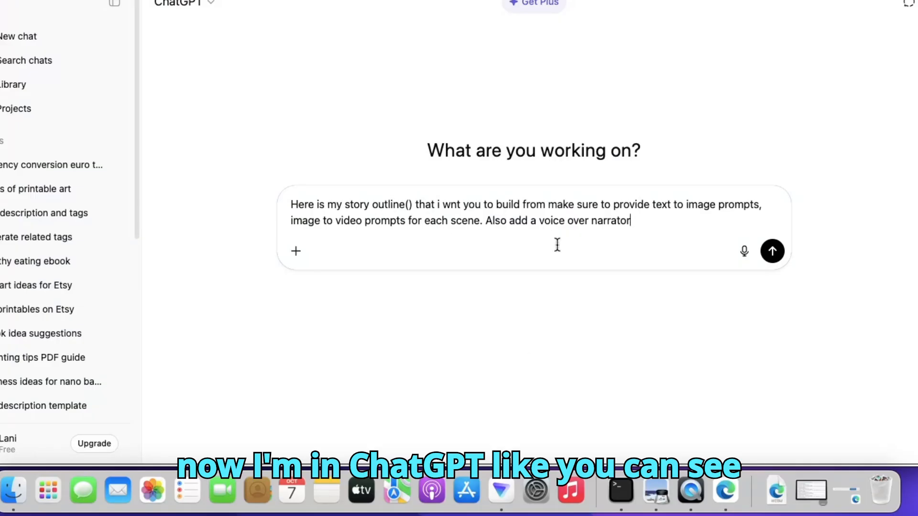
- In the ChatGPT prompt, insert "that" after "build from" and correct "wnt" to "want"
drag(625, 229, 242, 185)
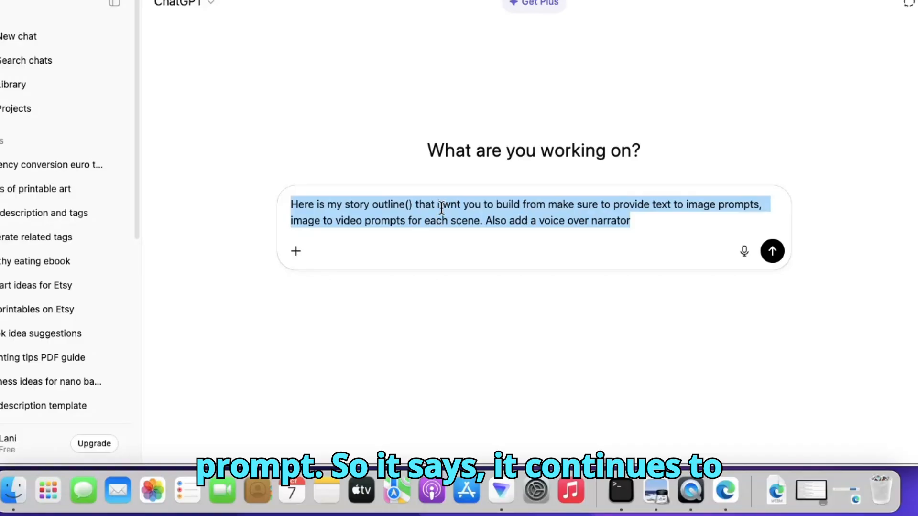
click(551, 209)
text(th)
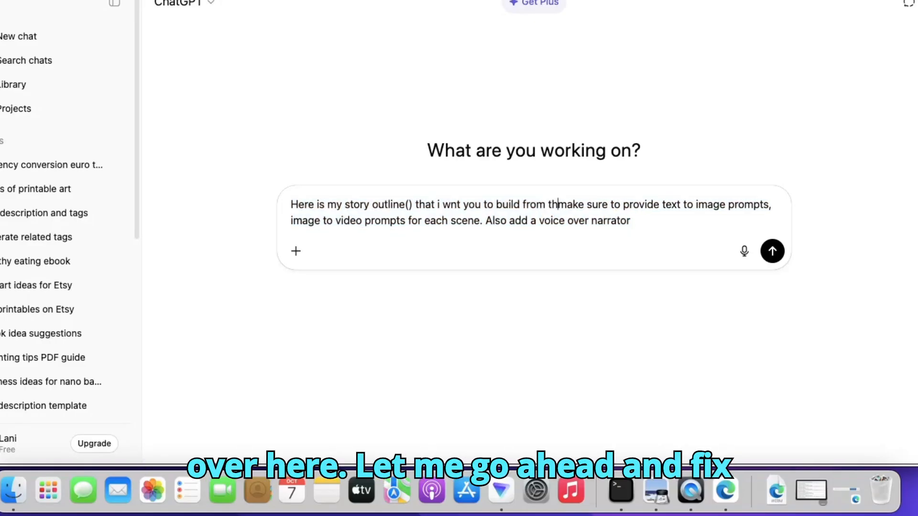
text(at)
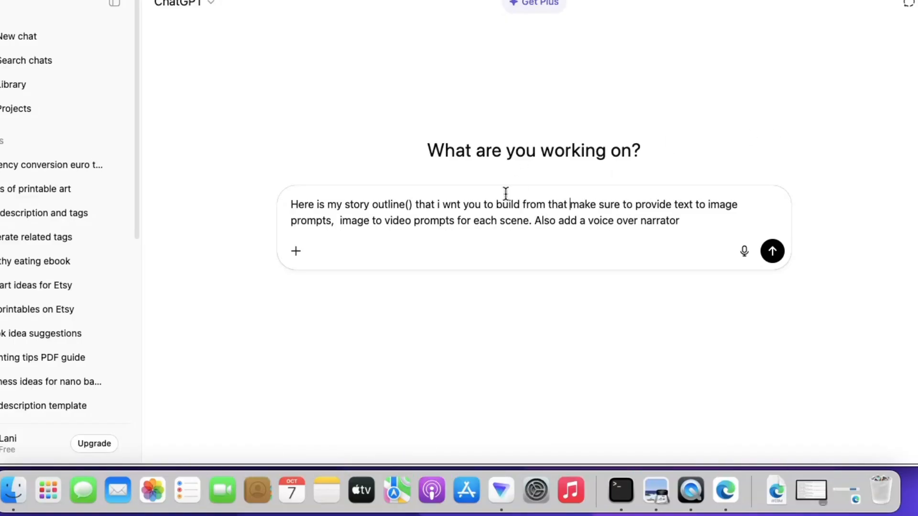
click(452, 201)
text(a)
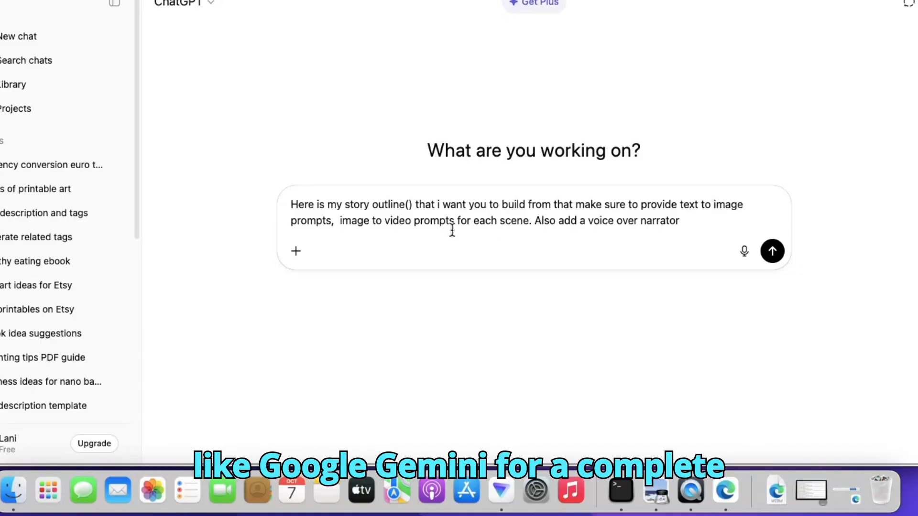
- Paste the copied story outline between the parentheses after "story outline" and send the prompt to ChatGPT
right_click(408, 206)
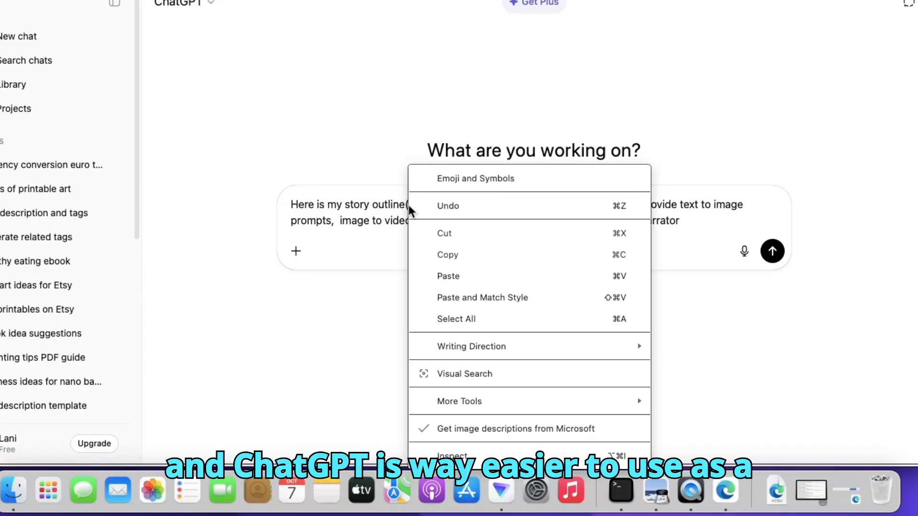
click(448, 277)
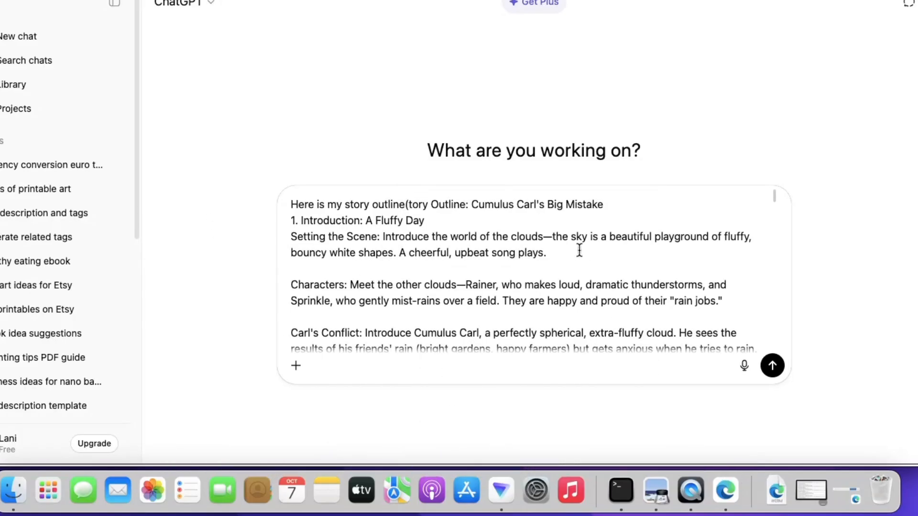
drag(774, 195, 799, 383)
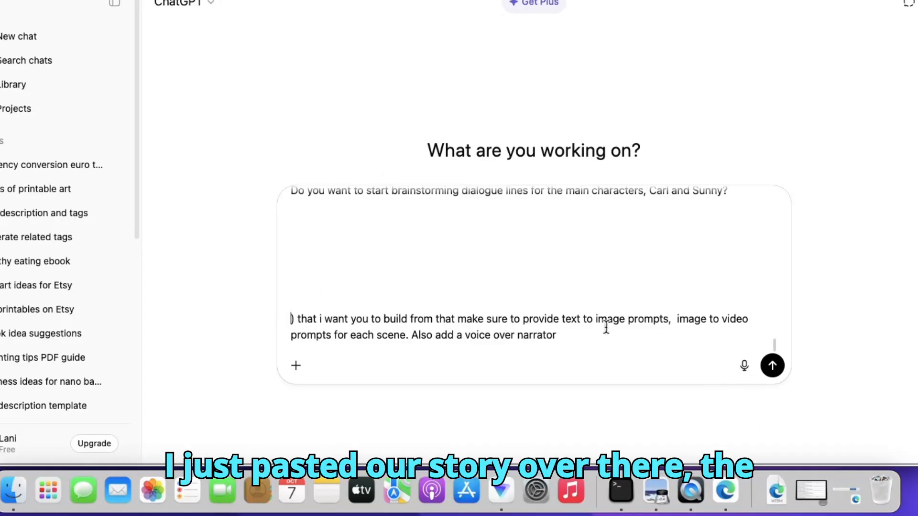
click(773, 366)
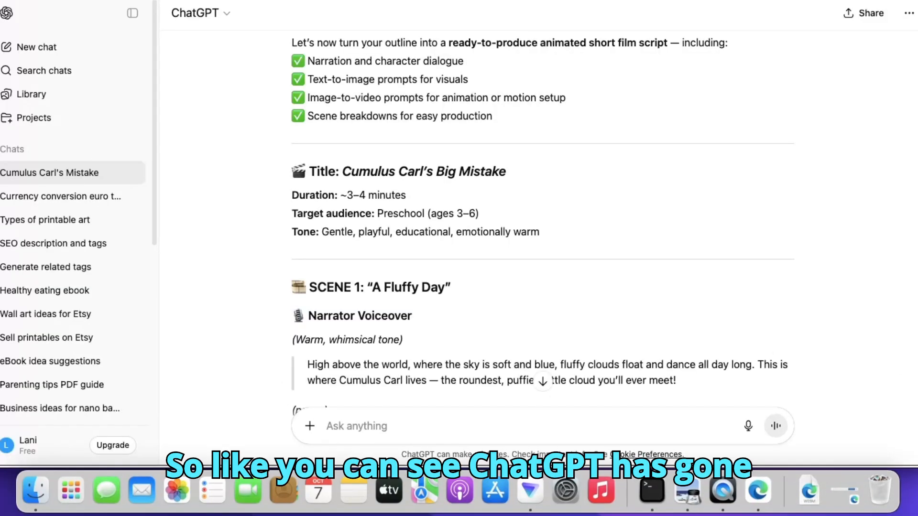
- Review the generated script's title details and Scene 1's narrator voiceover, dialogue and text-to-image prompt
scroll(543, 224, down, 1)
scroll(542, 220, down, 2)
scroll(543, 219, up, 13)
scroll(543, 220, down, 14)
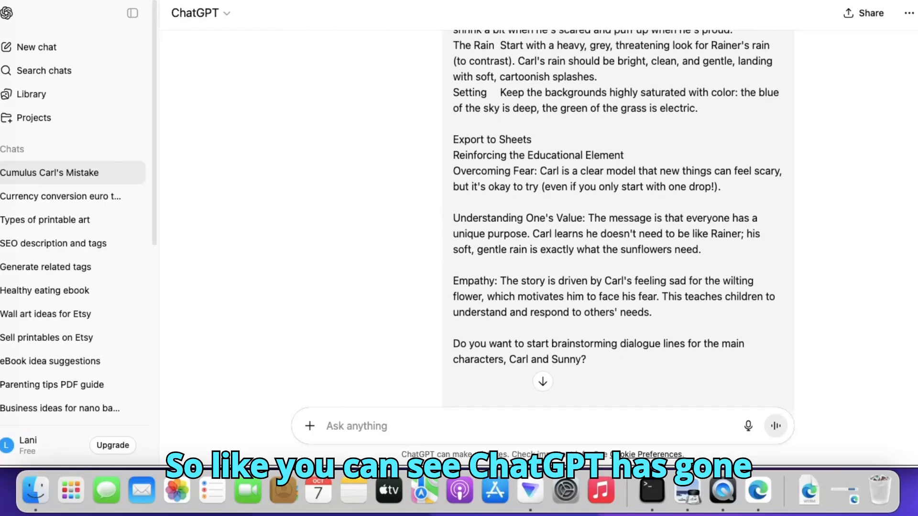
scroll(542, 220, up, 3)
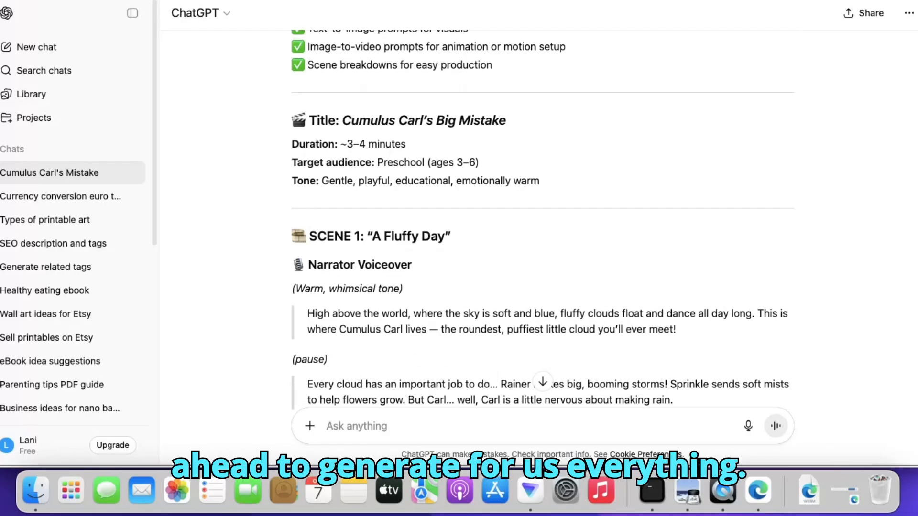
scroll(543, 220, up, 5)
scroll(542, 219, down, 1)
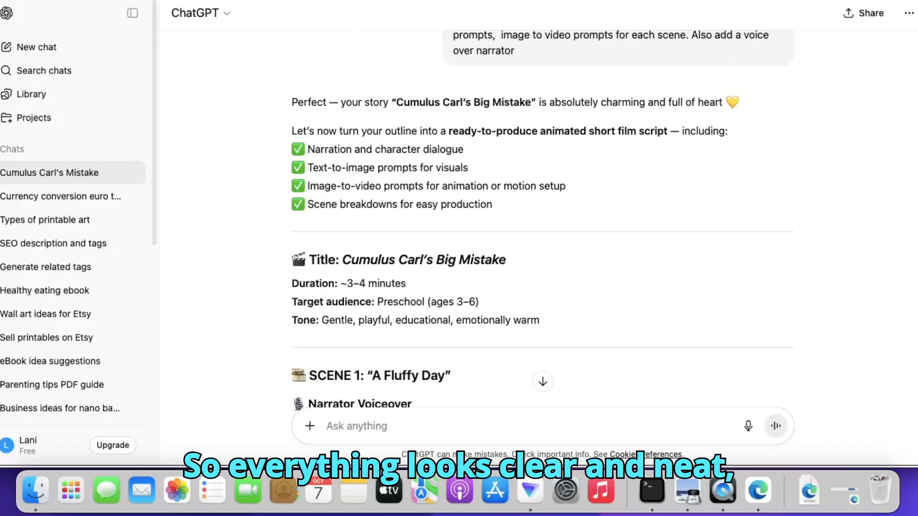
scroll(543, 220, down, 3)
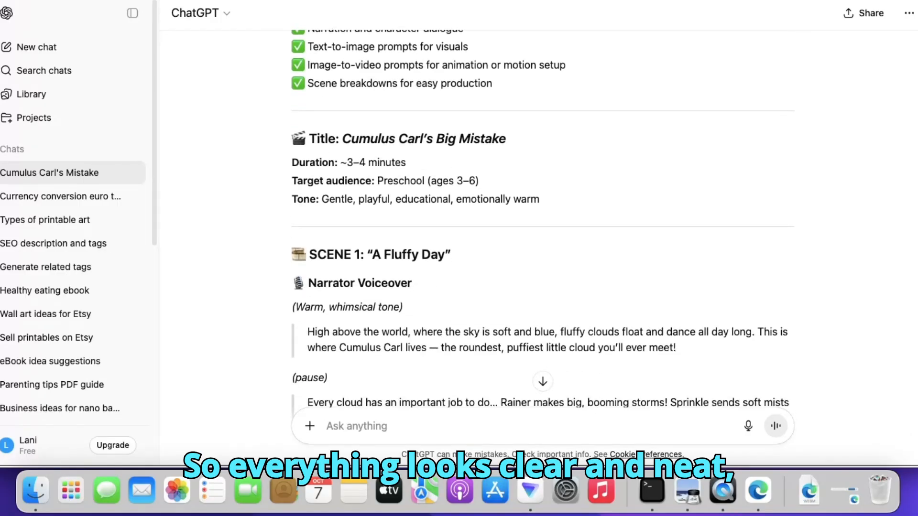
scroll(543, 220, down, 2)
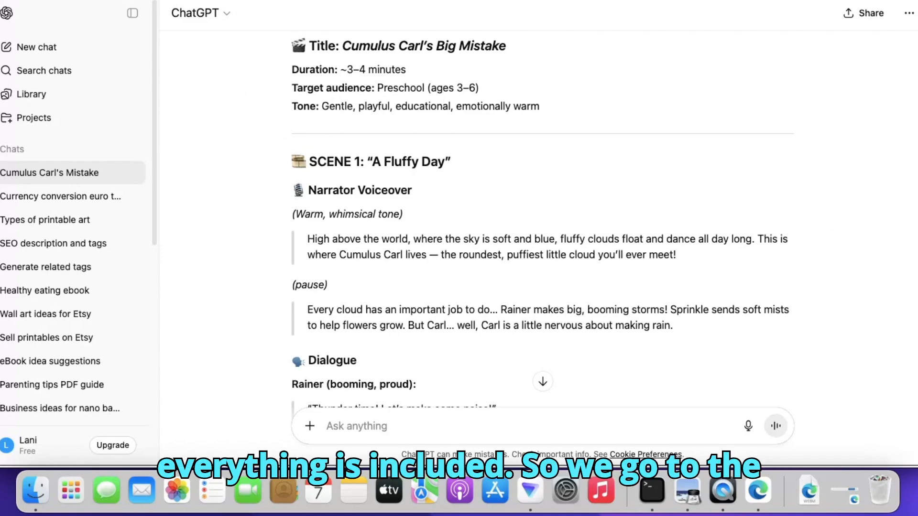
scroll(542, 220, down, 3)
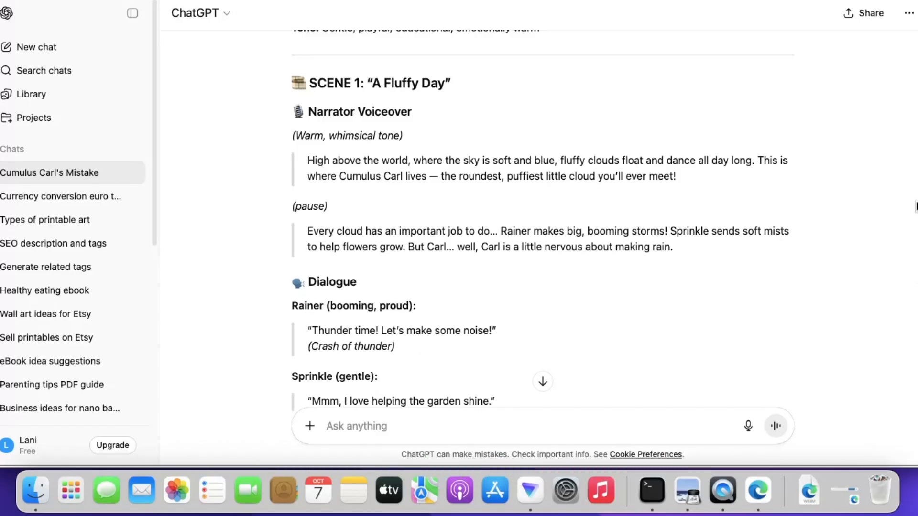
scroll(543, 220, down, 6)
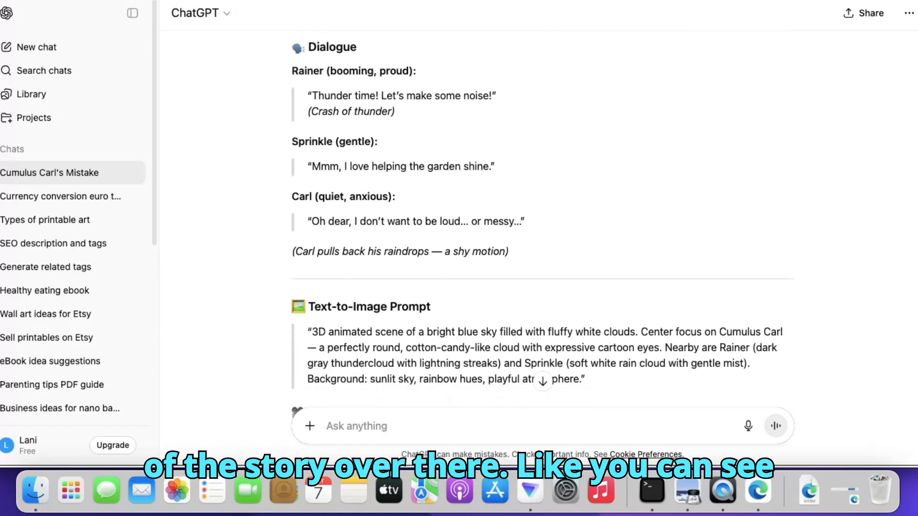
scroll(456, 222, down, 2)
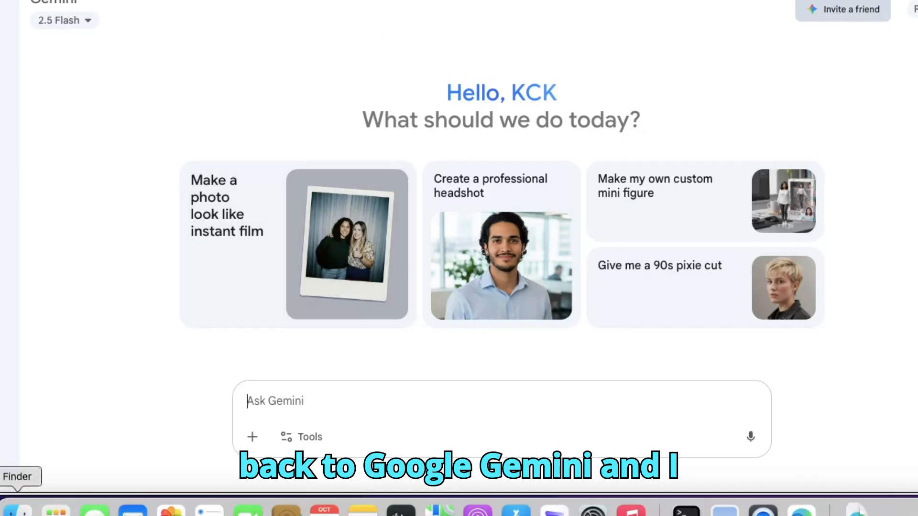
- Switch to a new Gemini chat and select the Create images tool for it
mouse_move(62, 80)
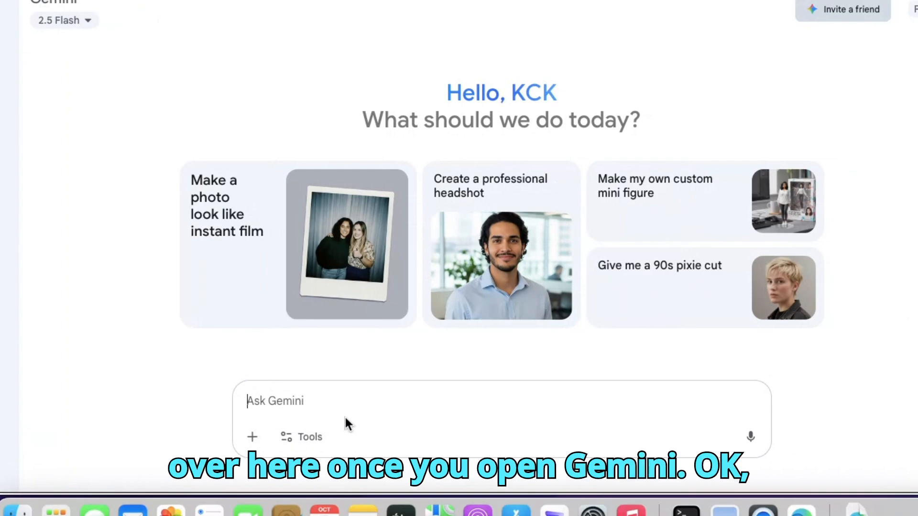
click(287, 442)
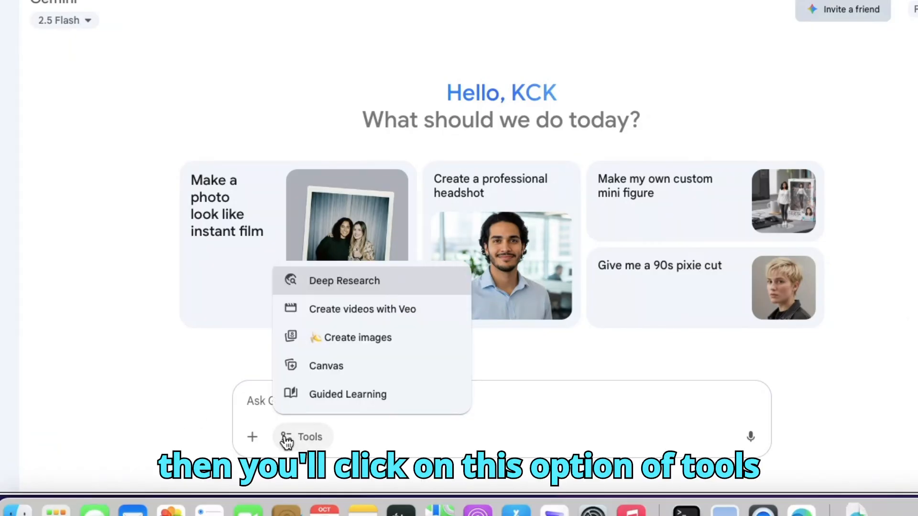
click(378, 343)
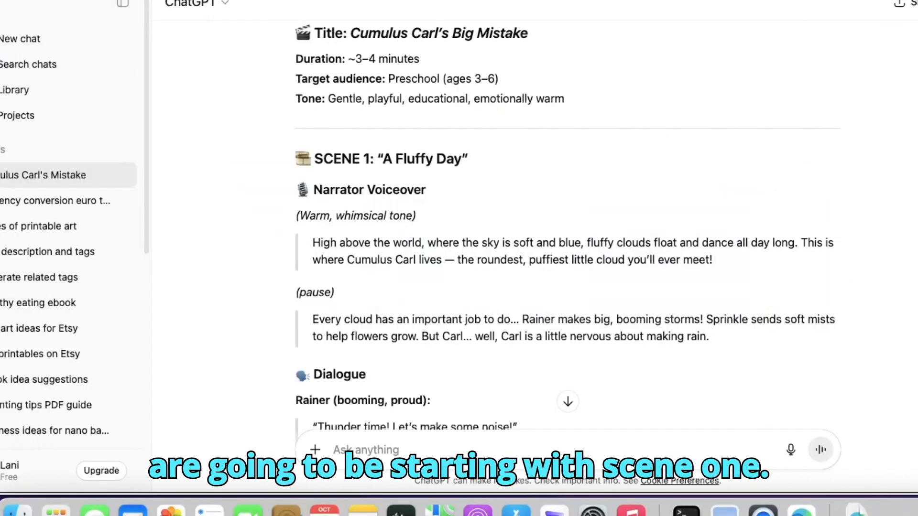
- Copy Scene 1's full text-to-image prompt from the ChatGPT script
scroll(567, 234, down, 5)
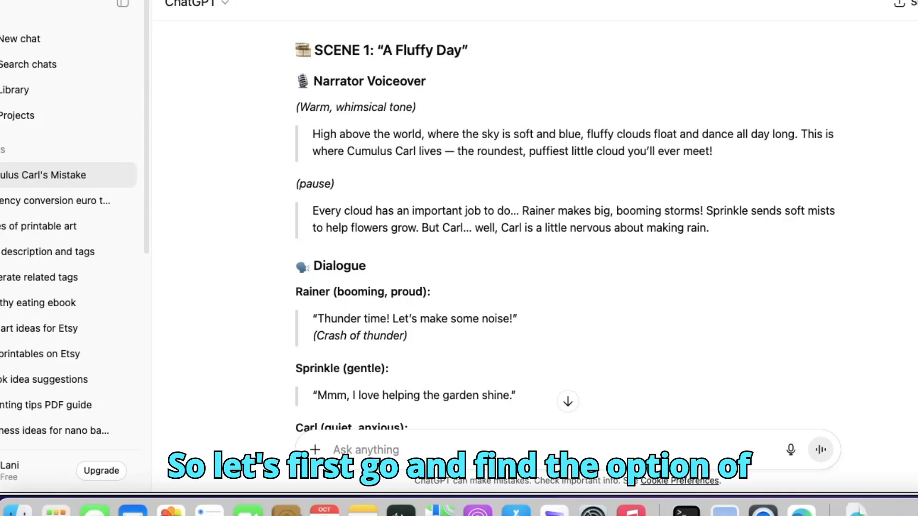
scroll(568, 239, down, 8)
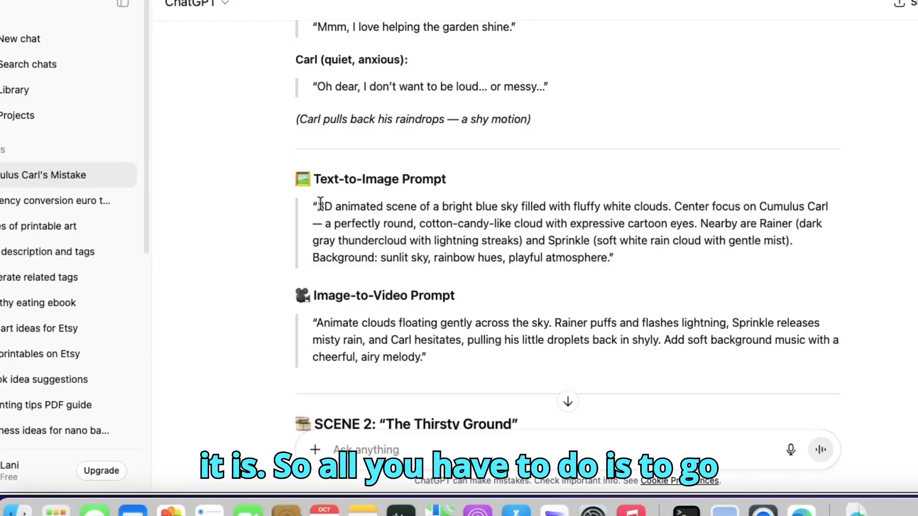
drag(311, 203, 654, 282)
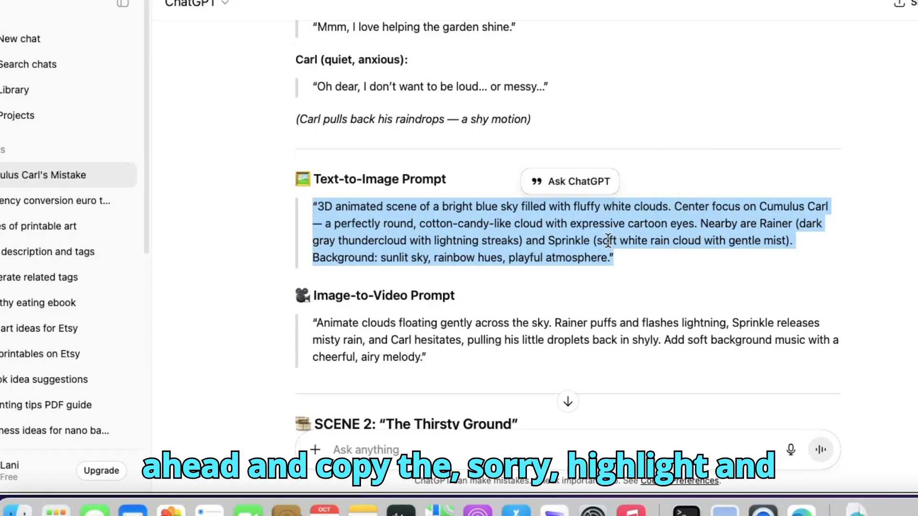
right_click(536, 228)
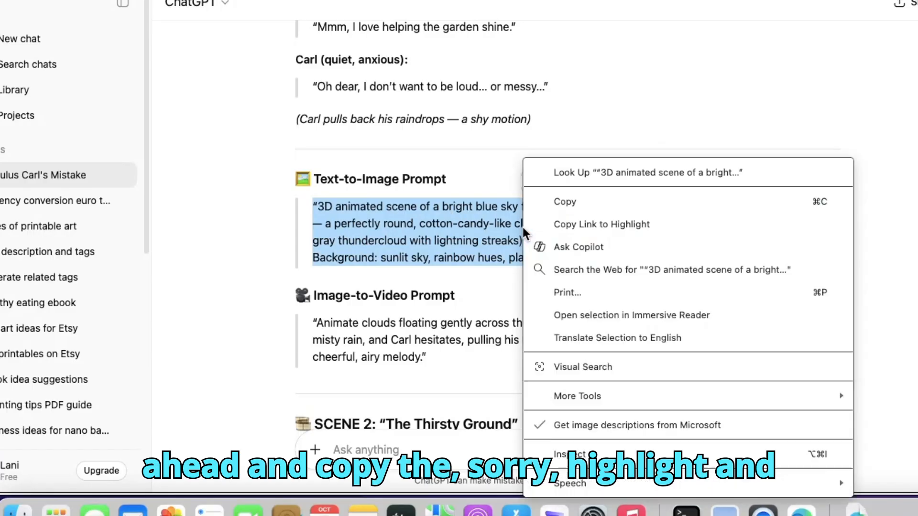
click(568, 202)
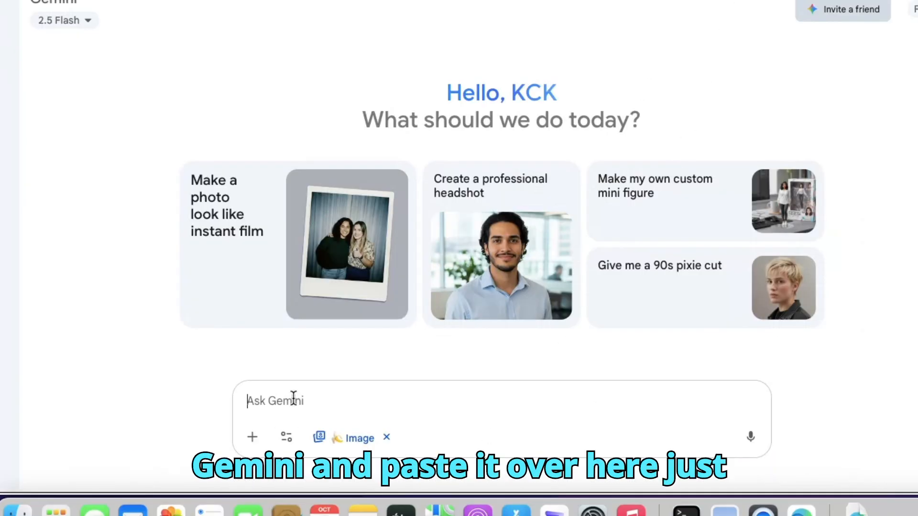
- Paste the Scene 1 text-to-image prompt into the Gemini image chat and submit it
right_click(290, 400)
click(338, 205)
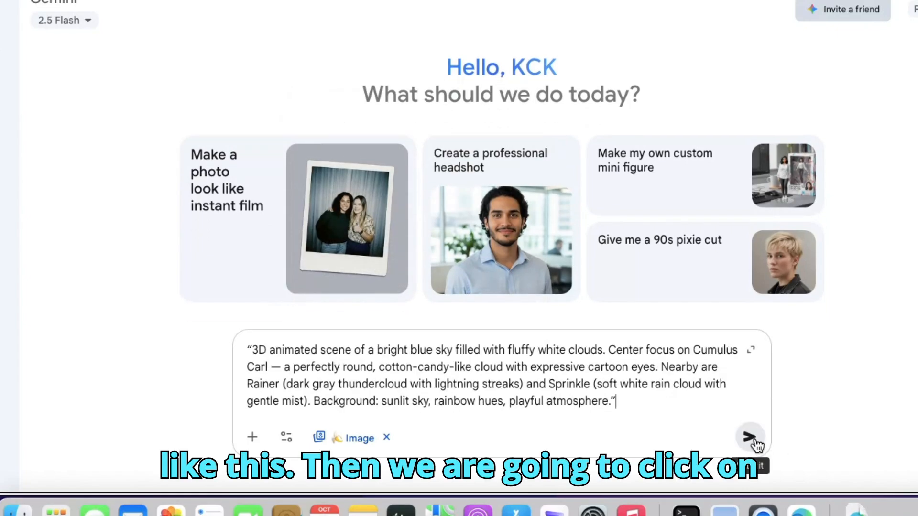
click(749, 437)
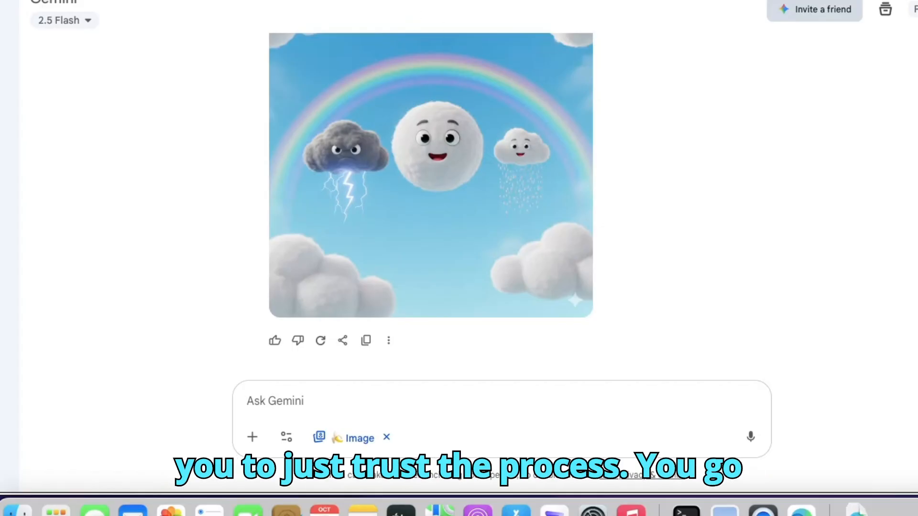
- Return to the Cumulus Carl chat in ChatGPT and request descriptions of the story's characters
key(ctrl+Tab)
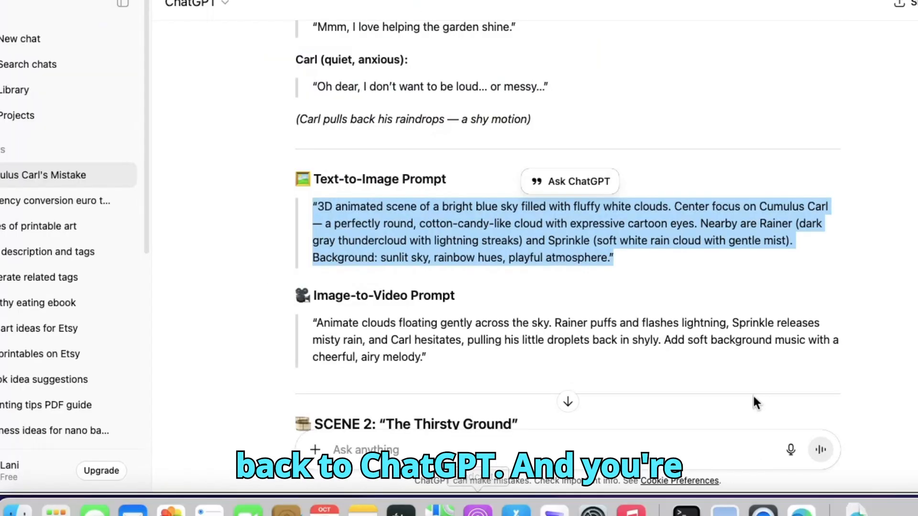
scroll(568, 226, down, 15)
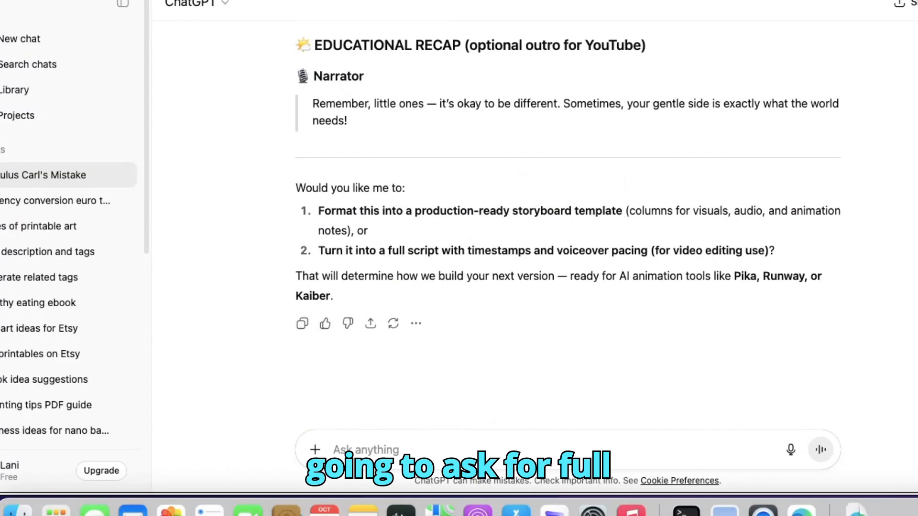
click(347, 450)
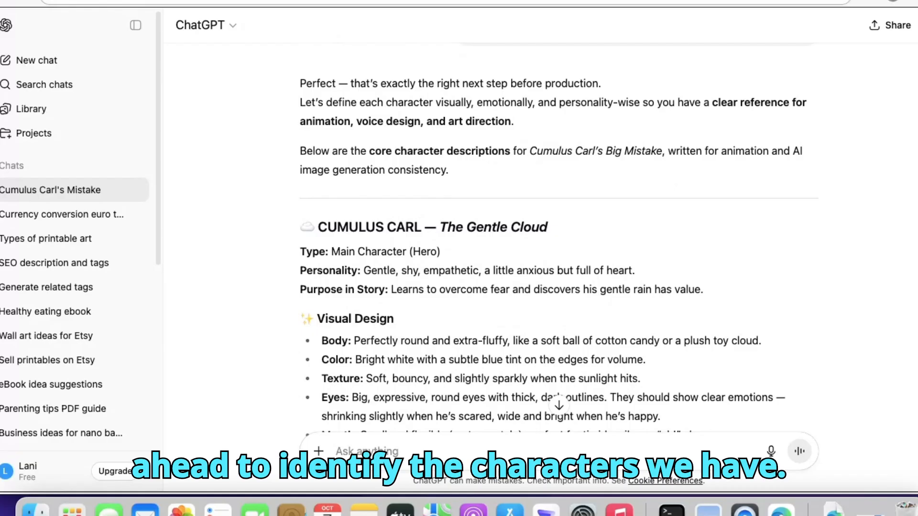
- Review the generated character descriptions to identify each character in the story and its visual design
scroll(558, 239, down, 3)
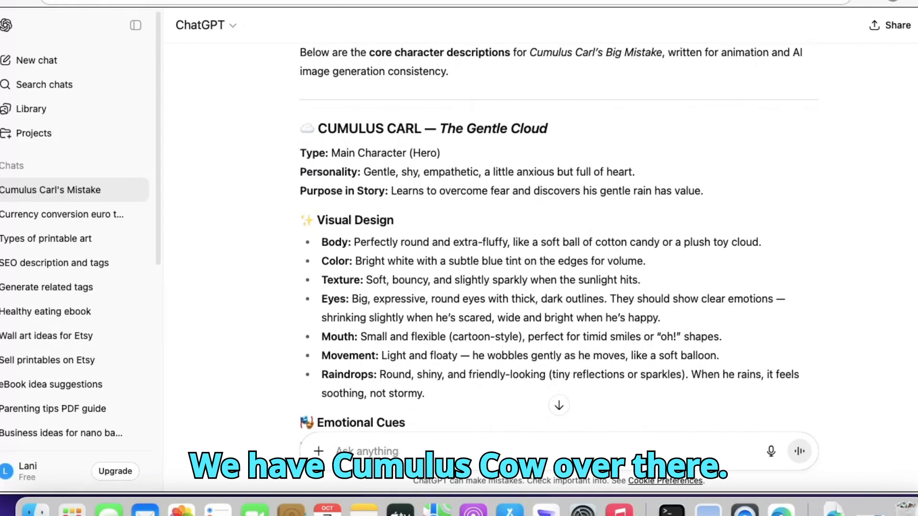
scroll(558, 239, down, 20)
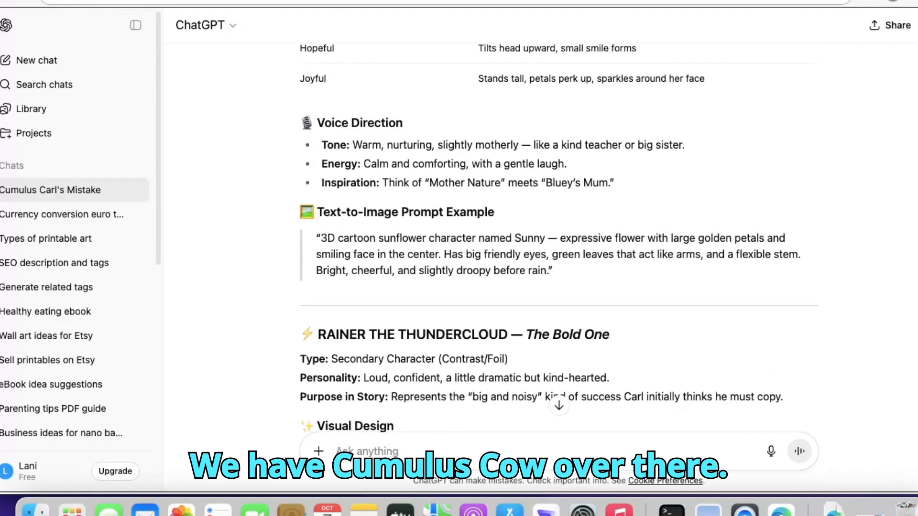
scroll(559, 239, down, 8)
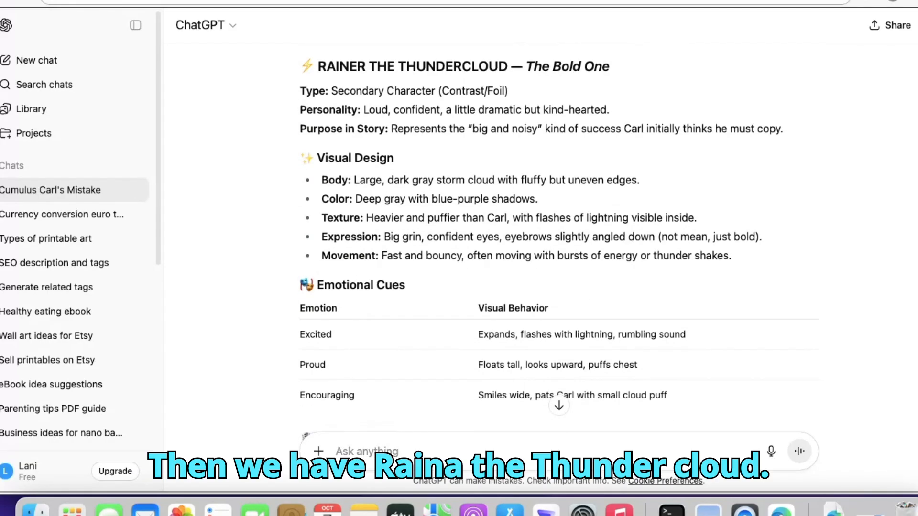
scroll(559, 239, down, 17)
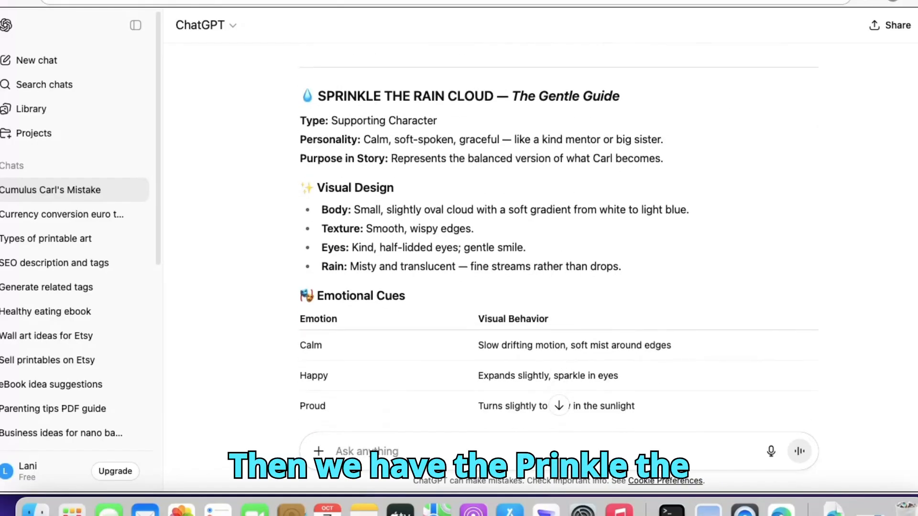
scroll(559, 239, down, 10)
scroll(559, 239, up, 20)
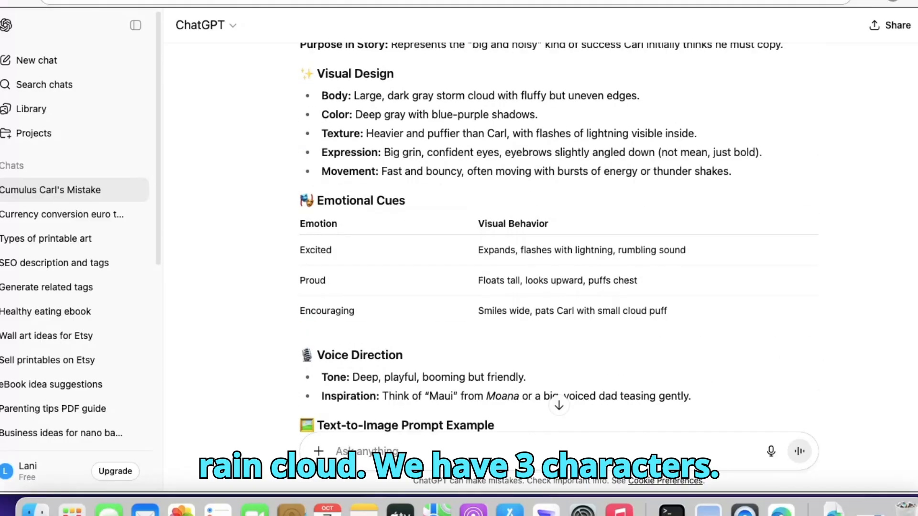
scroll(559, 239, down, 8)
- Copy Cumulus Carl's description, from the character heading through the end of the Visual Design section
scroll(559, 239, up, 7)
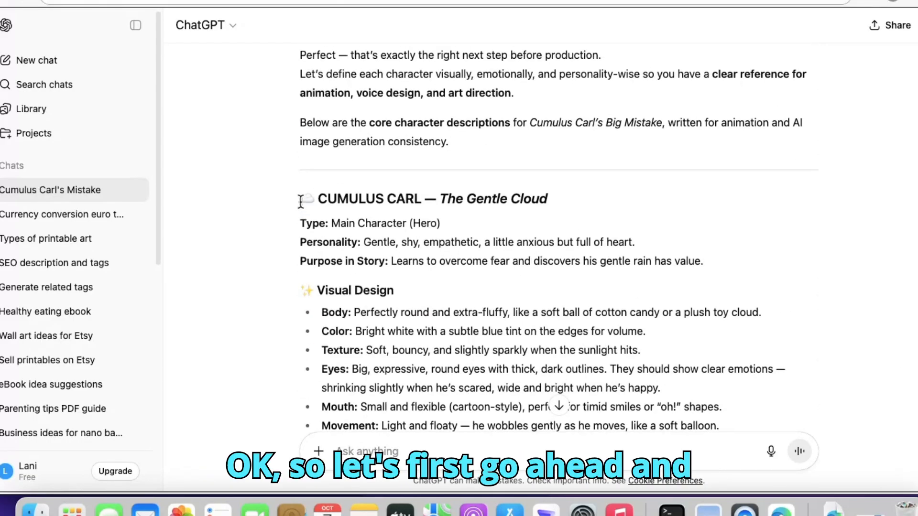
drag(300, 200, 507, 234)
right_click(370, 128)
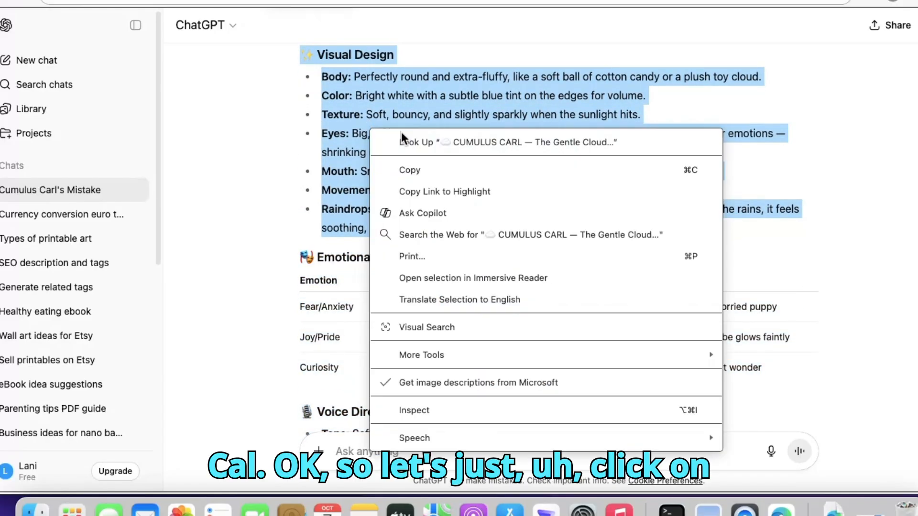
click(429, 170)
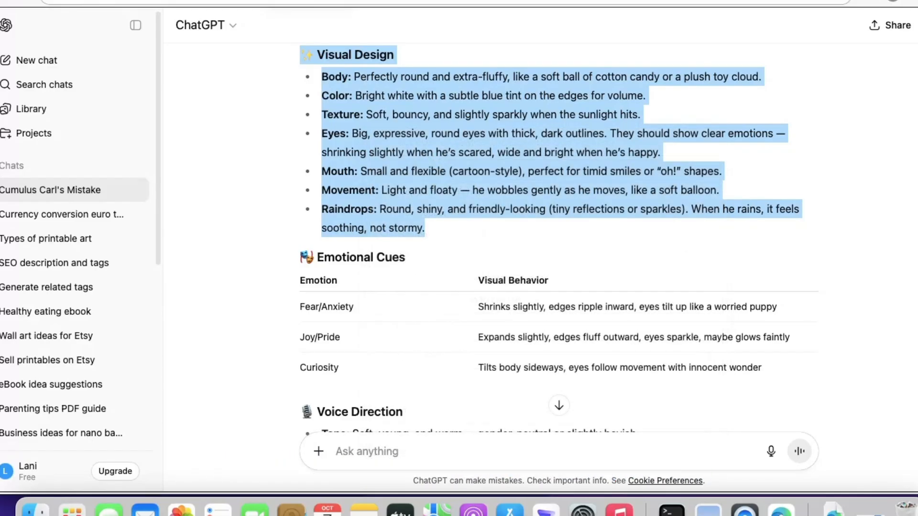
- Switch to the Gemini image chat, paste Cumulus Carl's description and submit it
click(309, 1)
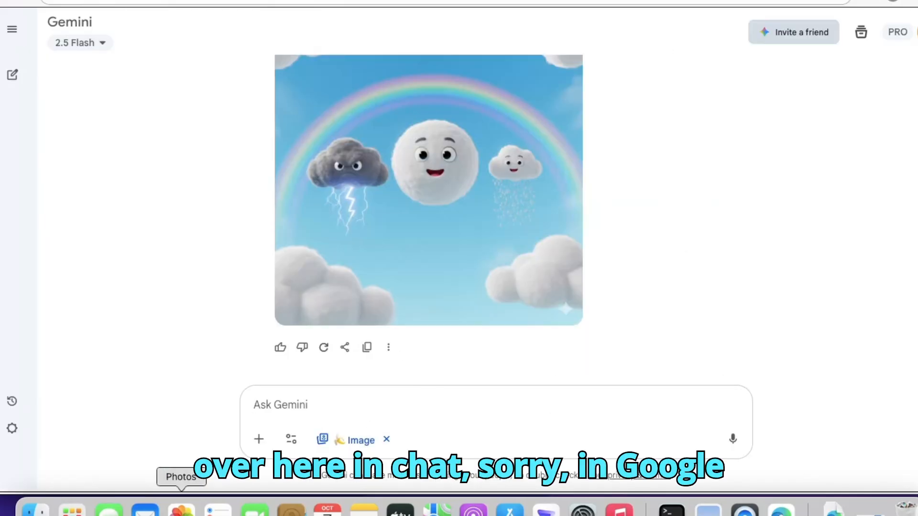
right_click(272, 411)
click(297, 221)
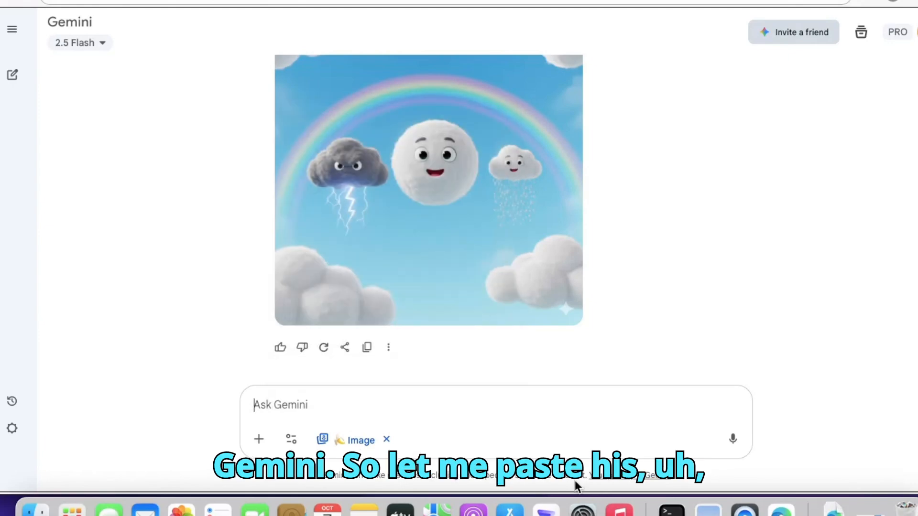
key(super+v)
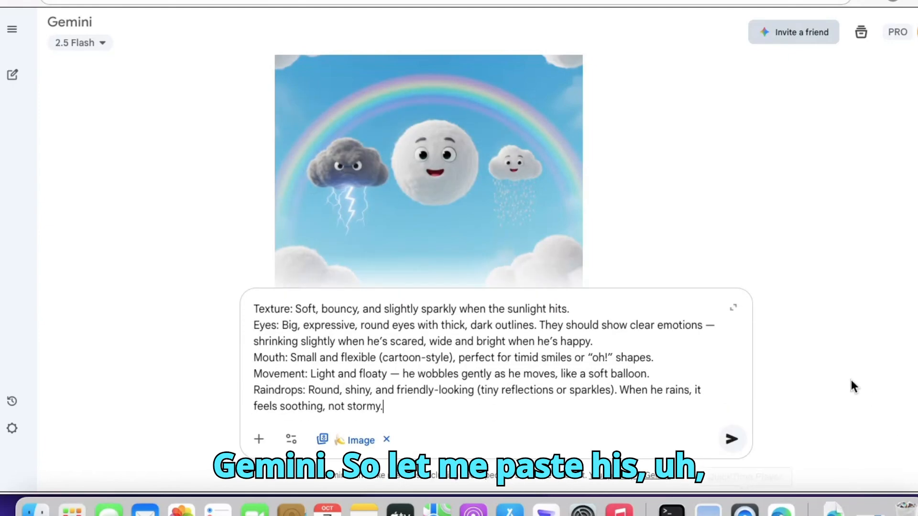
click(730, 439)
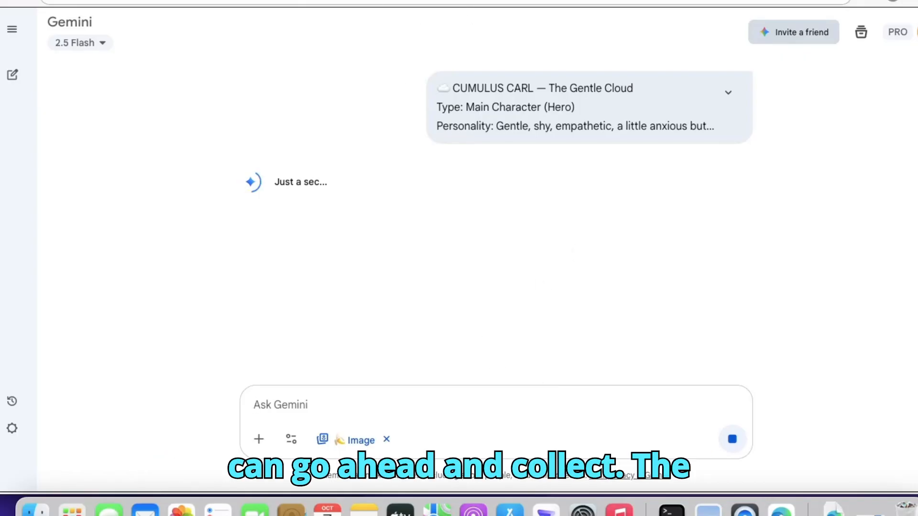
- Back in ChatGPT, copy Sunny the Sunflower's description from its heading through the Color Palette line, leaving out the emotional cues
click(311, 1)
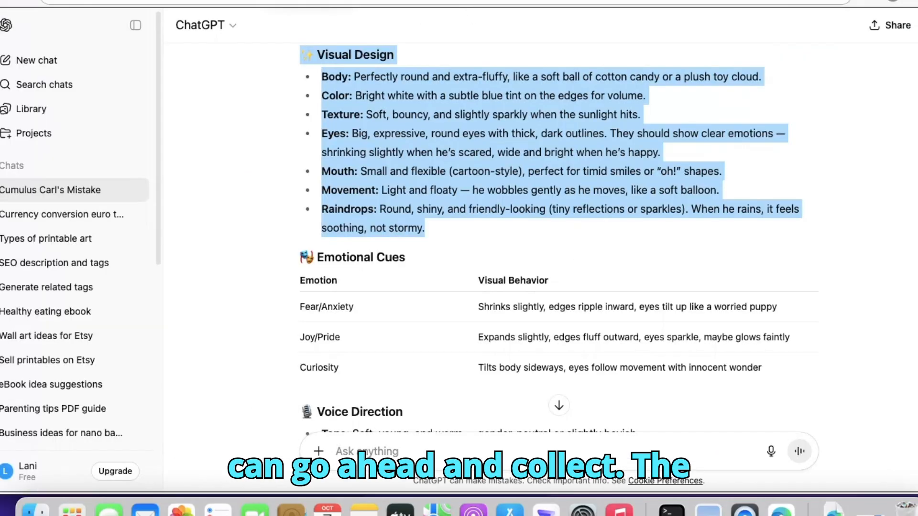
scroll(559, 239, down, 10)
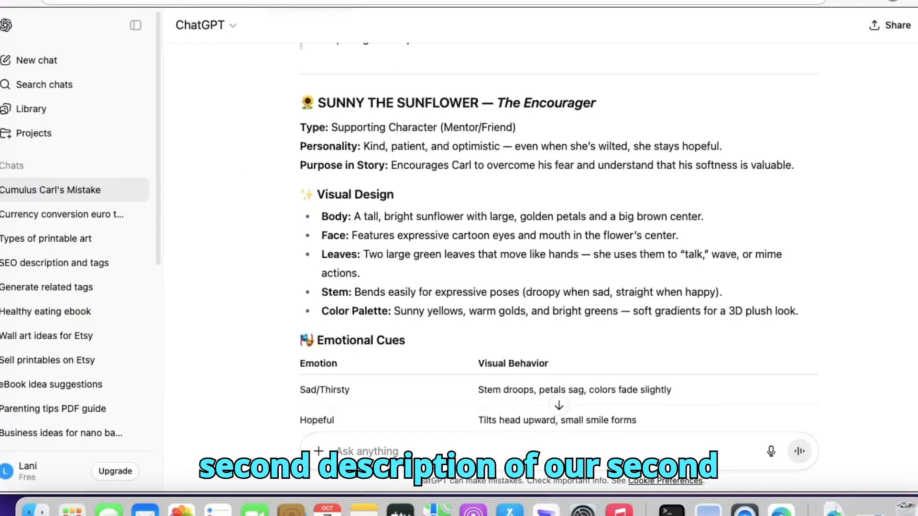
scroll(559, 239, up, 8)
scroll(558, 239, down, 12)
scroll(558, 239, up, 10)
scroll(558, 239, down, 1)
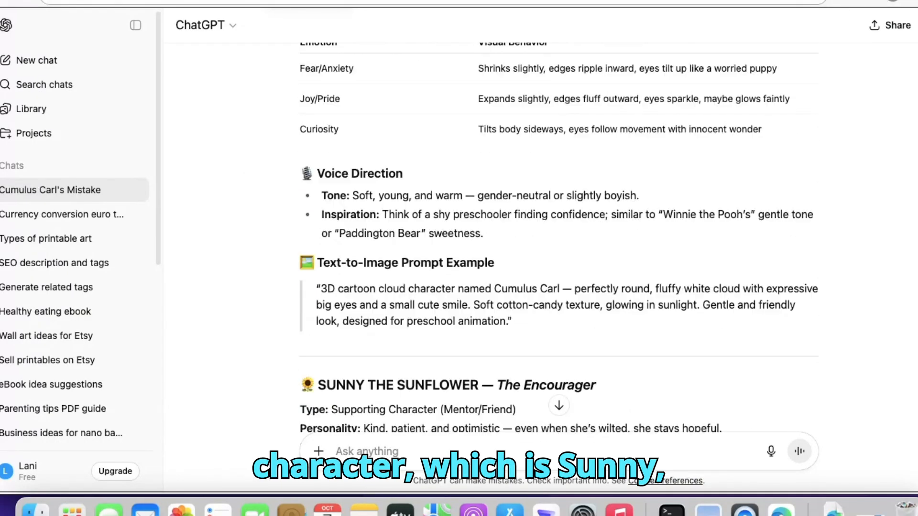
scroll(558, 239, down, 6)
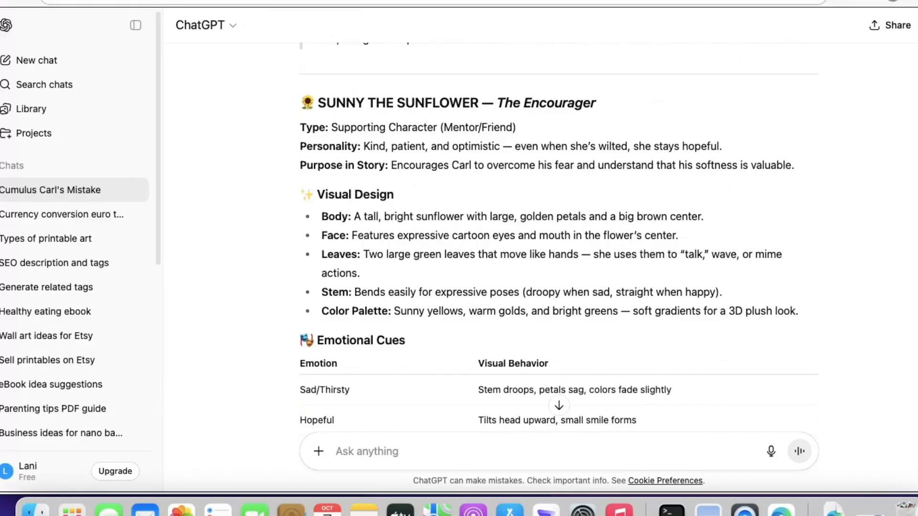
drag(297, 101, 539, 323)
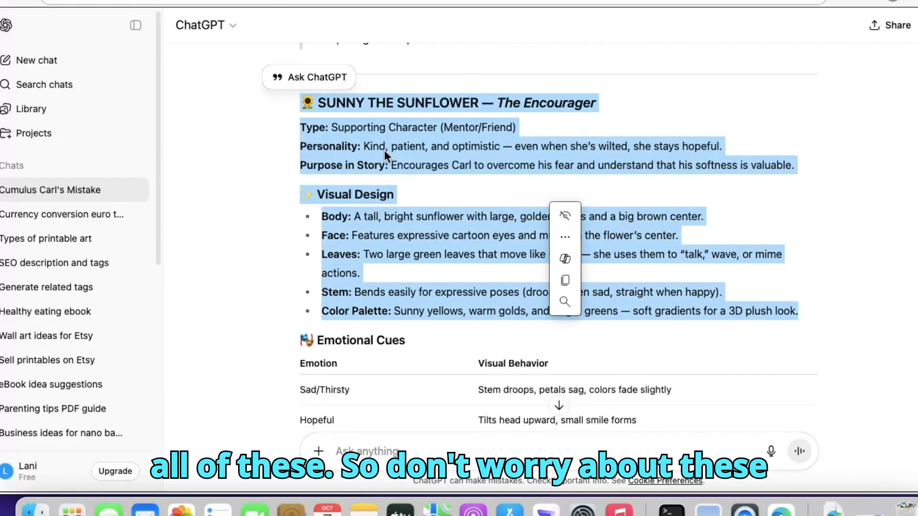
right_click(399, 148)
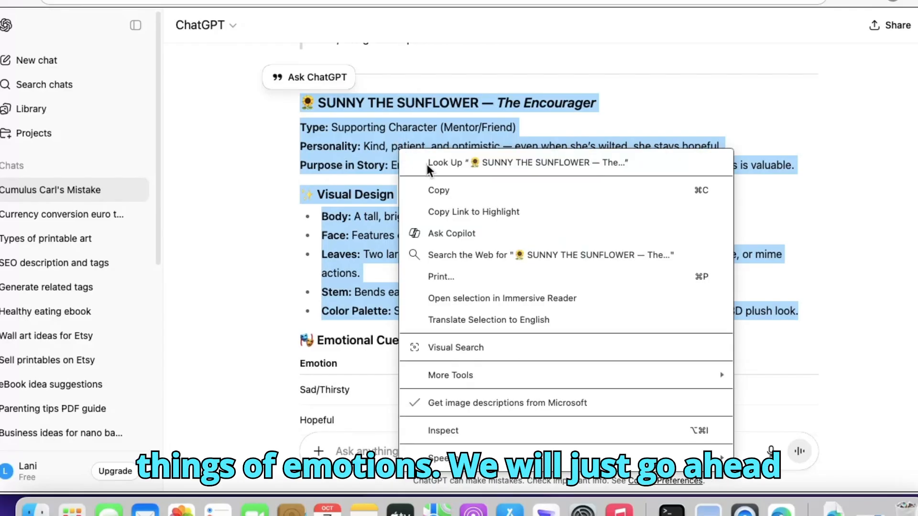
click(449, 191)
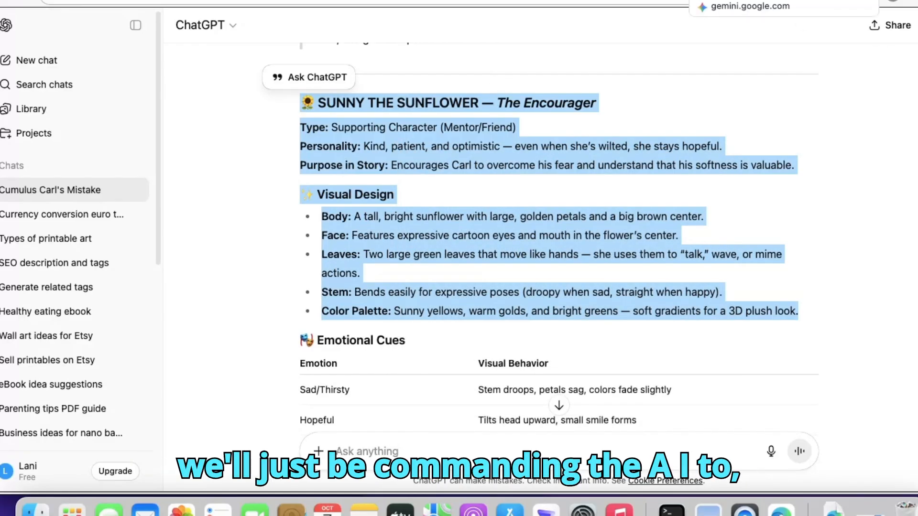
- Switch to the Gemini image chat, paste Sunny the Sunflower's description and submit it
click(746, 1)
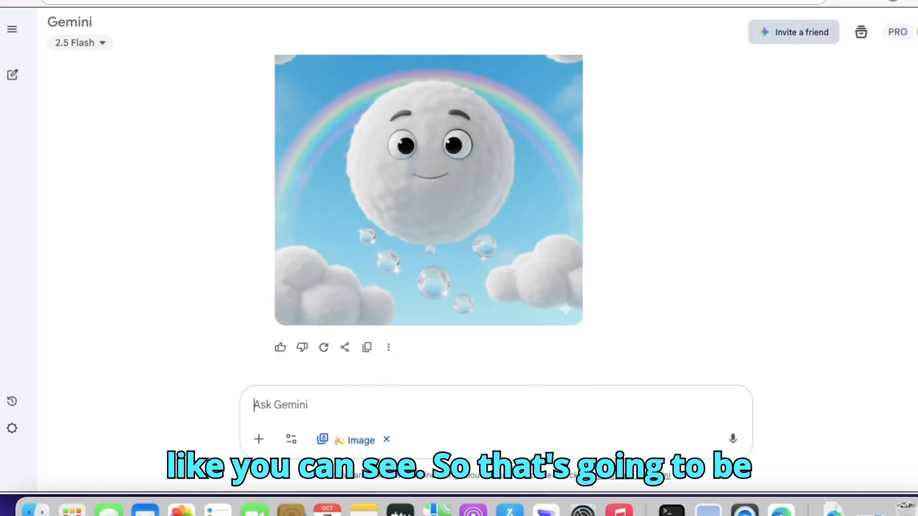
right_click(275, 406)
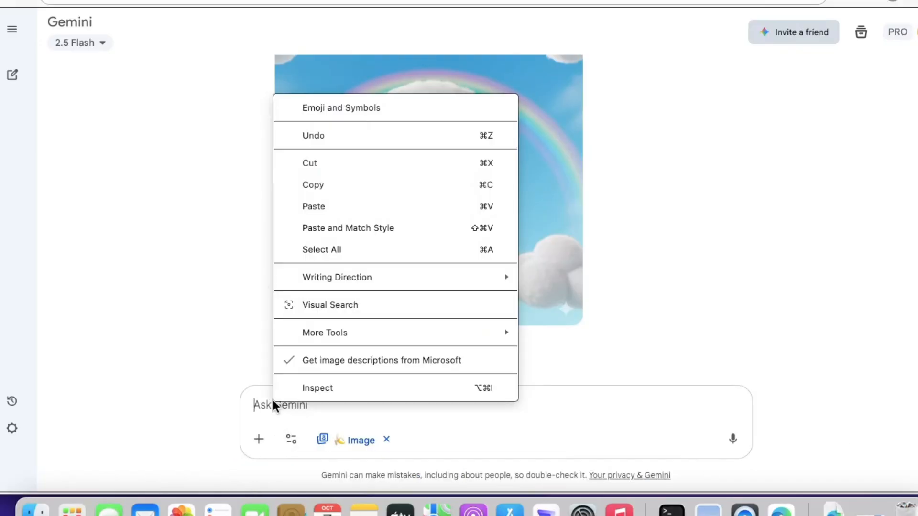
click(345, 208)
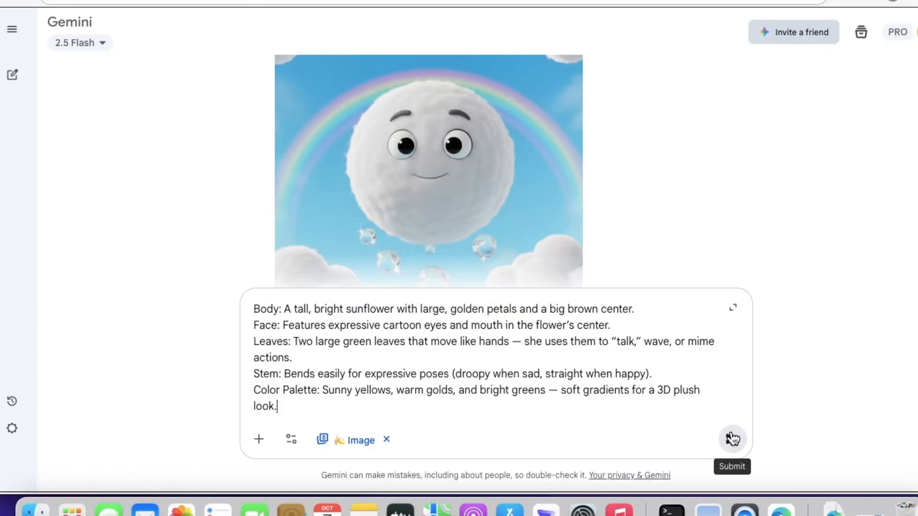
click(732, 439)
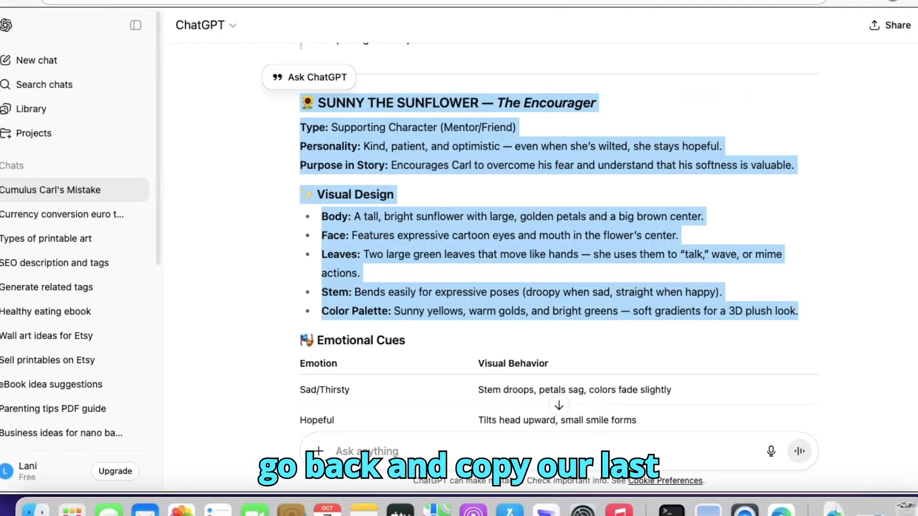
- Copy Rainer the Thundercloud's description, from the character heading through the Movement line, leaving out the emotional cues
scroll(559, 244, down, 10)
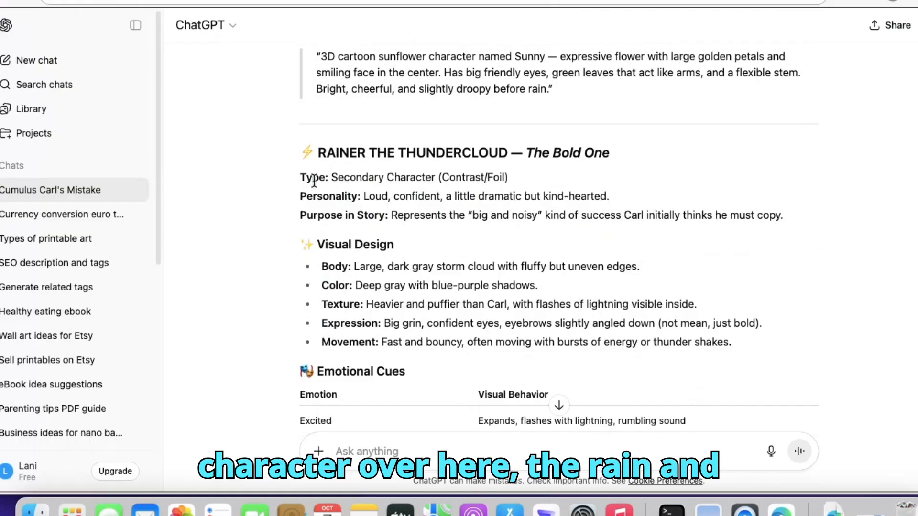
drag(294, 151, 744, 351)
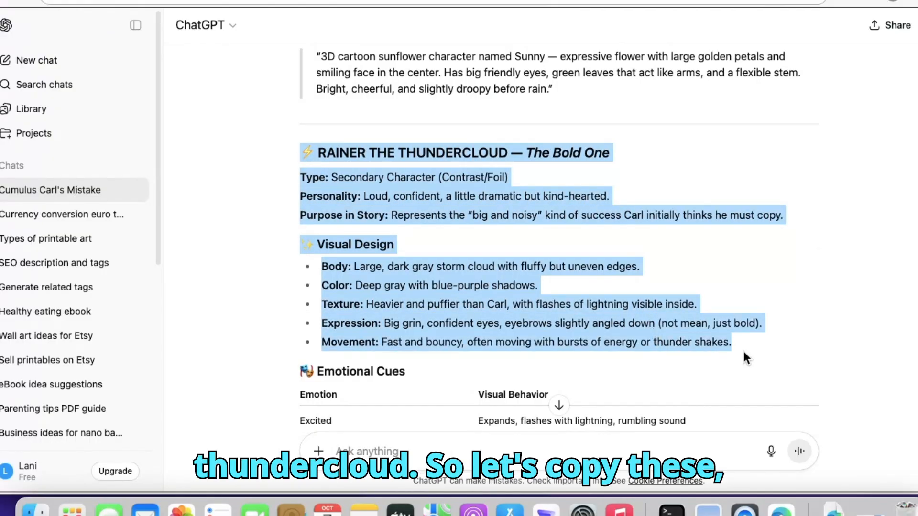
right_click(508, 288)
- Switch to the Gemini image chat, paste Rainer the Thundercloud's description and submit it
click(520, 11)
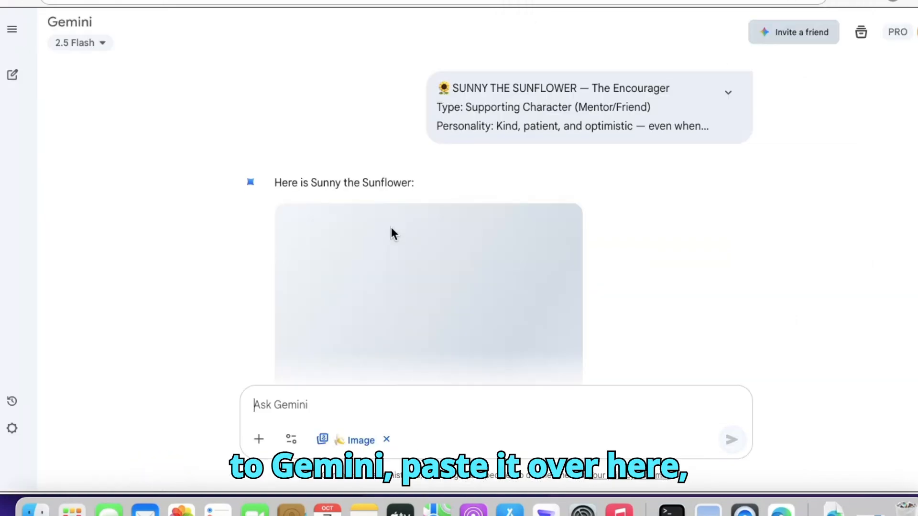
right_click(283, 406)
click(282, 405)
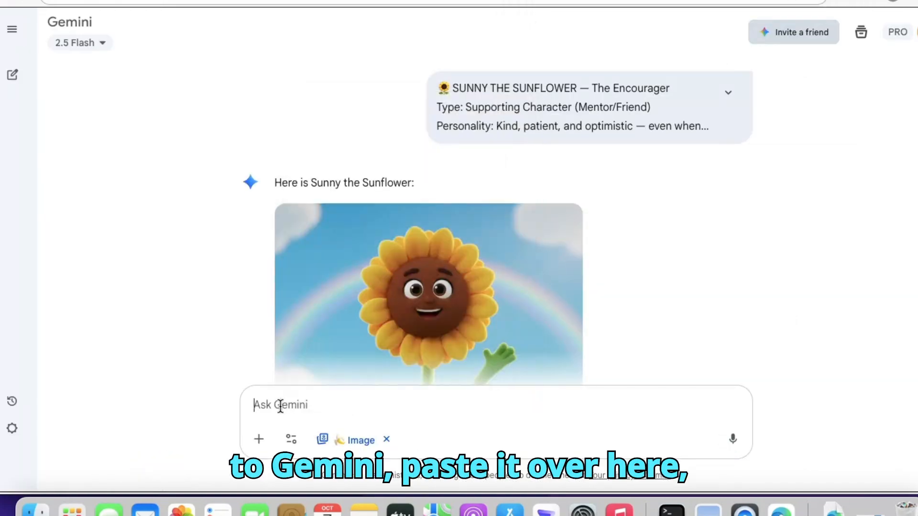
right_click(283, 409)
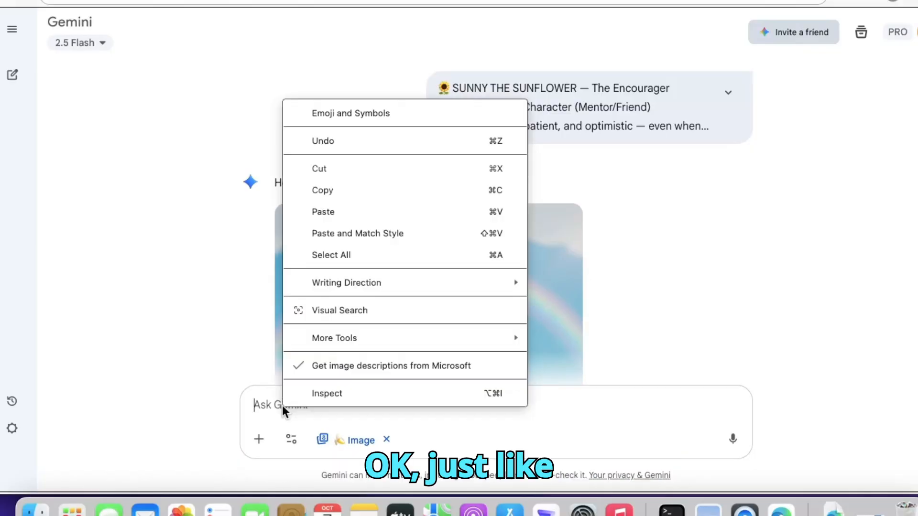
click(322, 212)
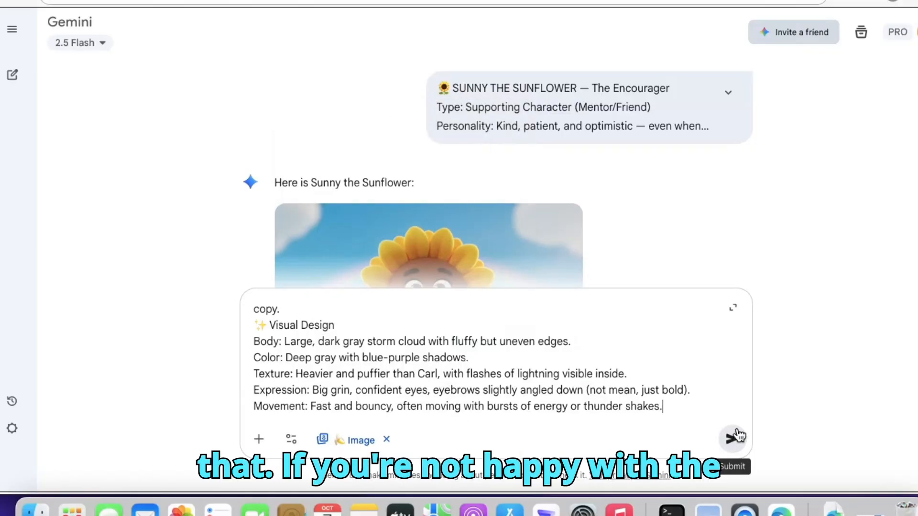
click(733, 439)
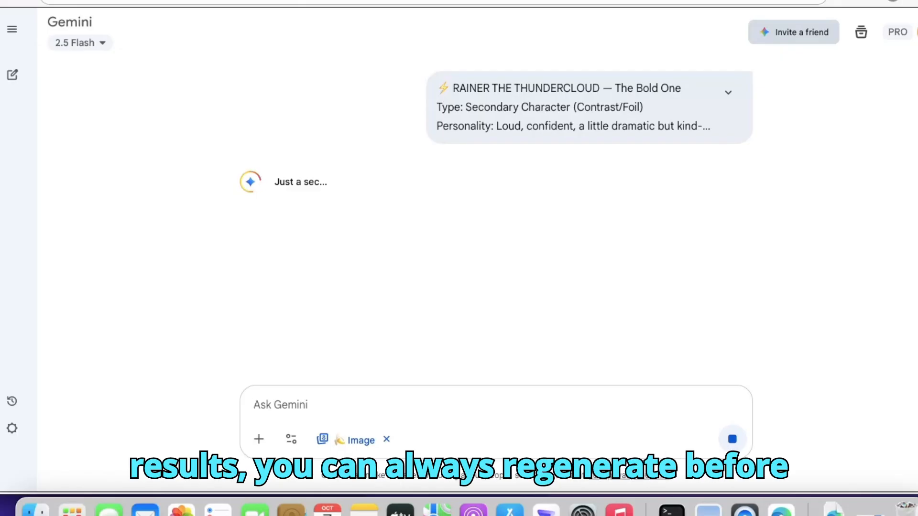
- Look back through the generated images in the Gemini chat and download the detailed Cumulus Carl image
scroll(496, 220, up, 5)
scroll(513, 220, up, 5)
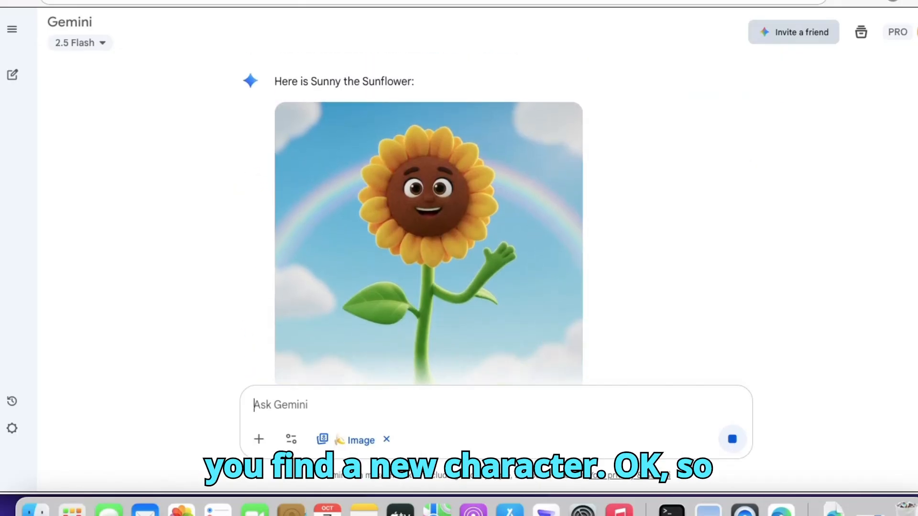
scroll(513, 220, up, 8)
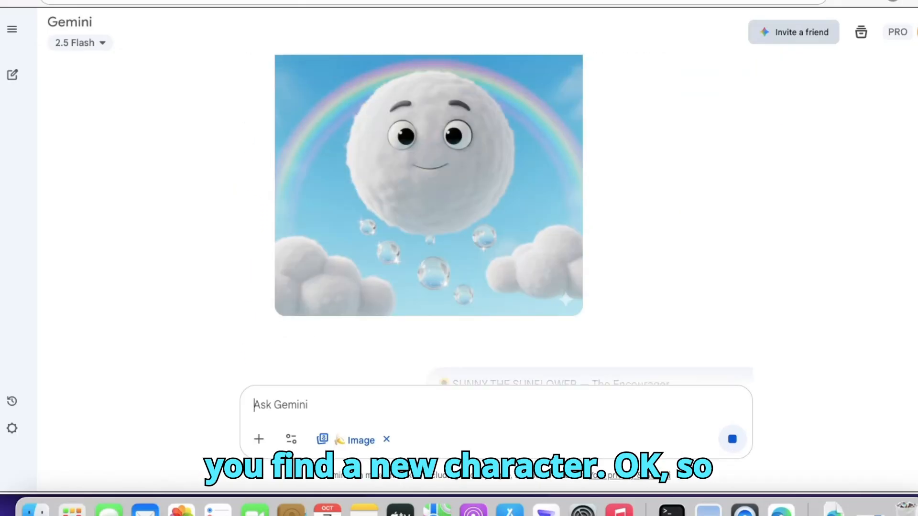
scroll(514, 220, down, 2)
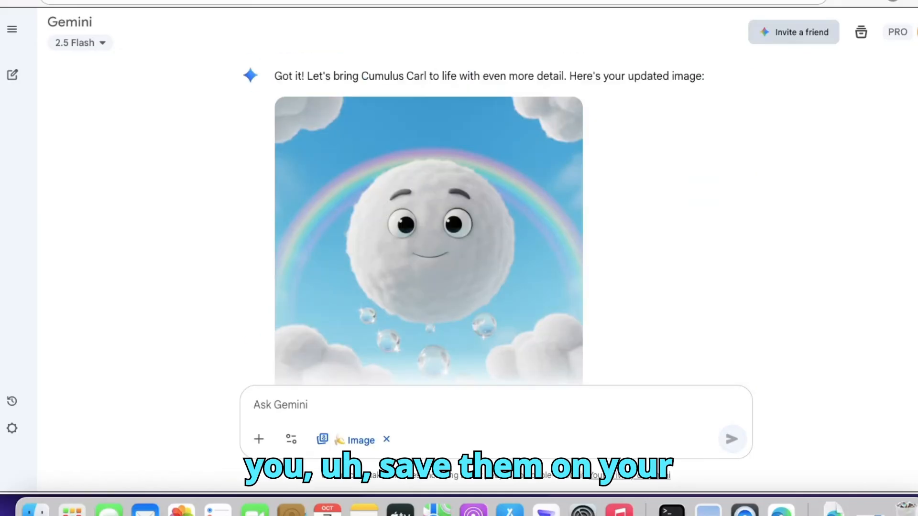
scroll(497, 219, up, 10)
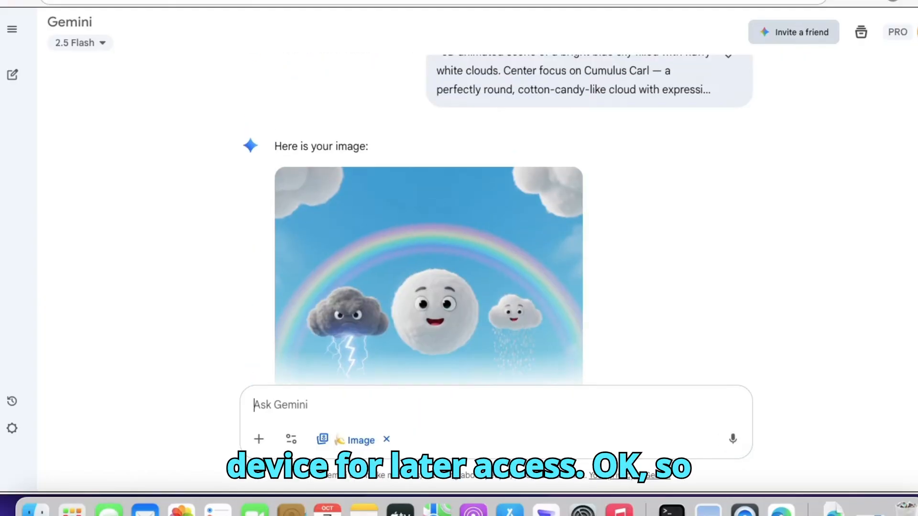
scroll(497, 220, down, 15)
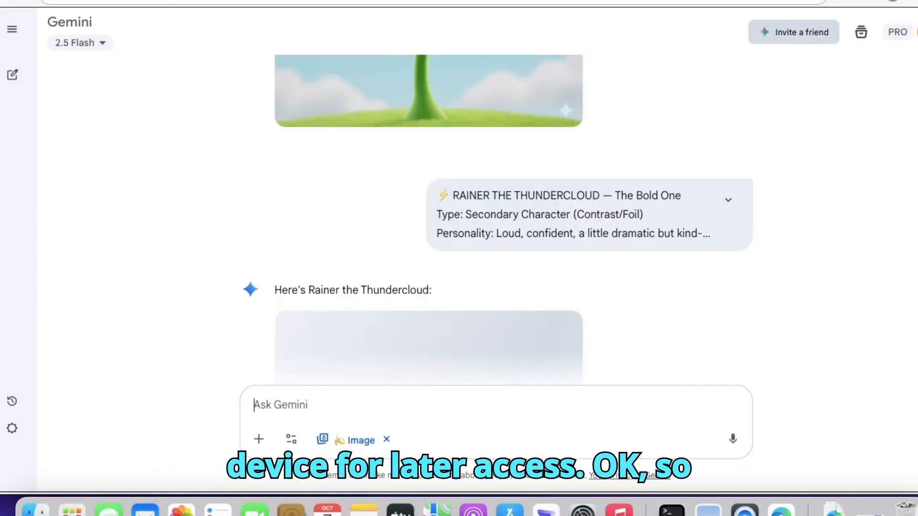
scroll(881, 211, up, 10)
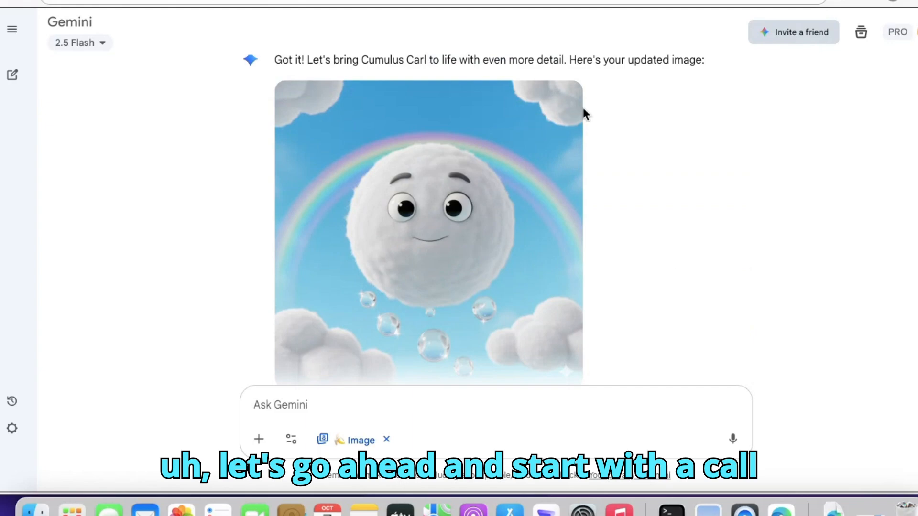
click(563, 99)
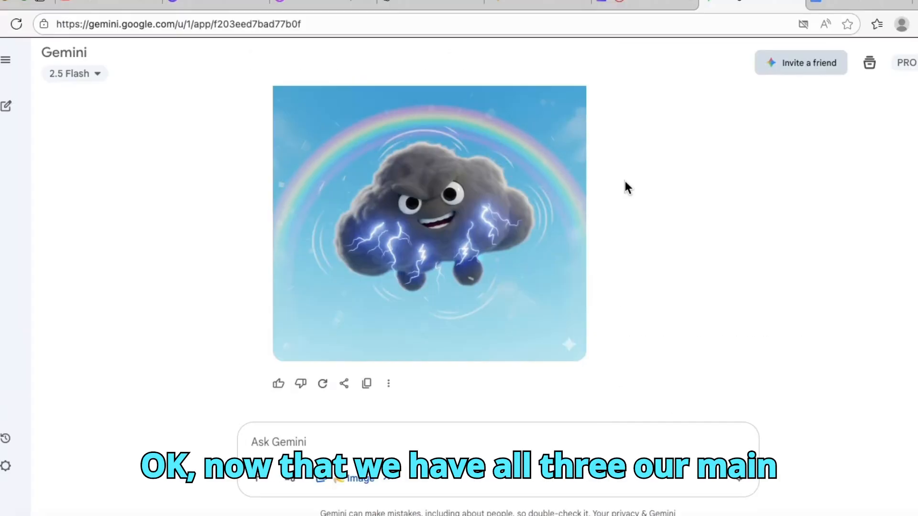
- Switch to the ChatGPT script and review Scene 1, "A Fluffy Day", to check which characters appear in it
scroll(624, 180, up, 3)
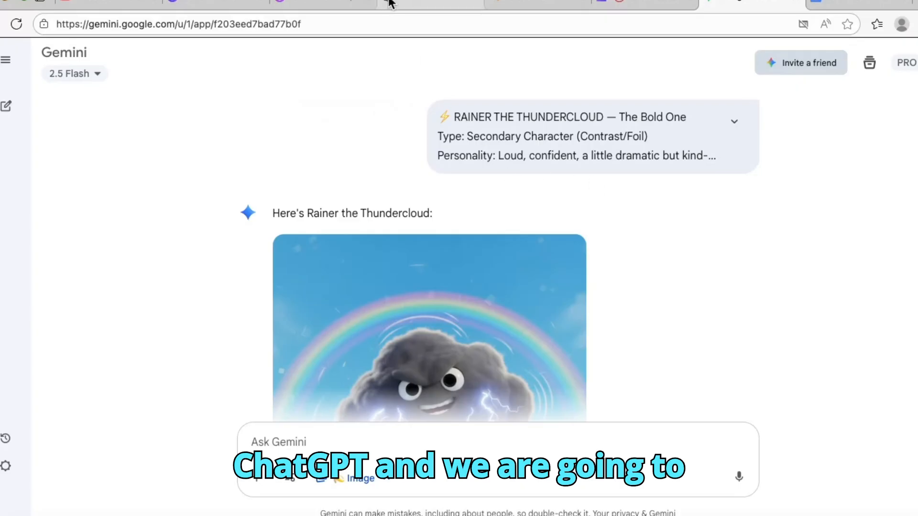
click(404, 4)
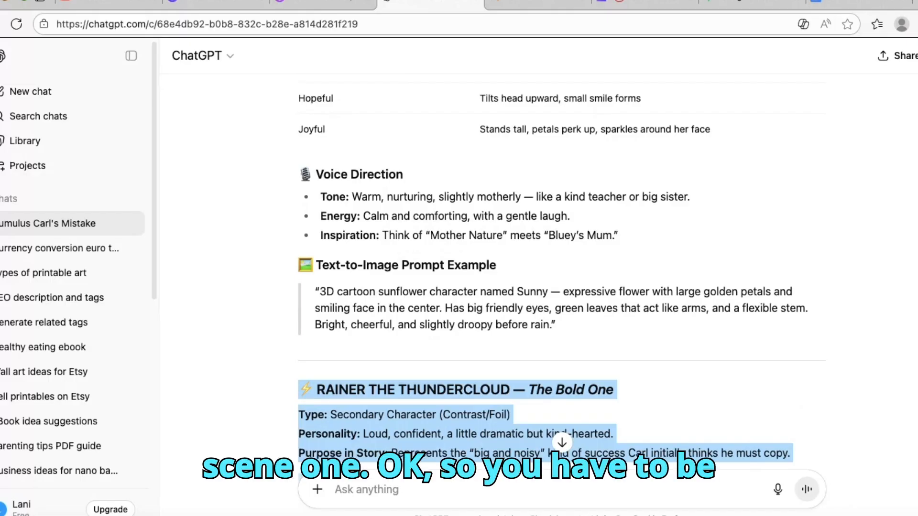
scroll(562, 270, up, 20)
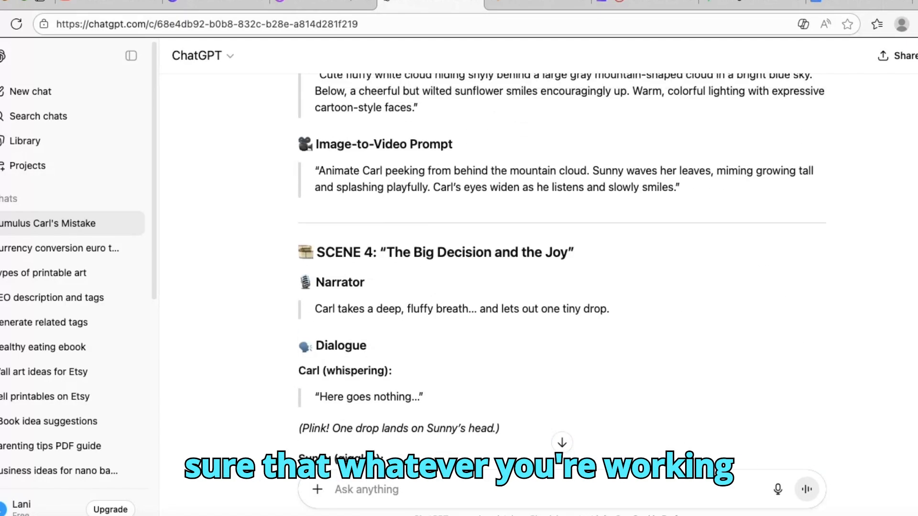
scroll(562, 270, up, 20)
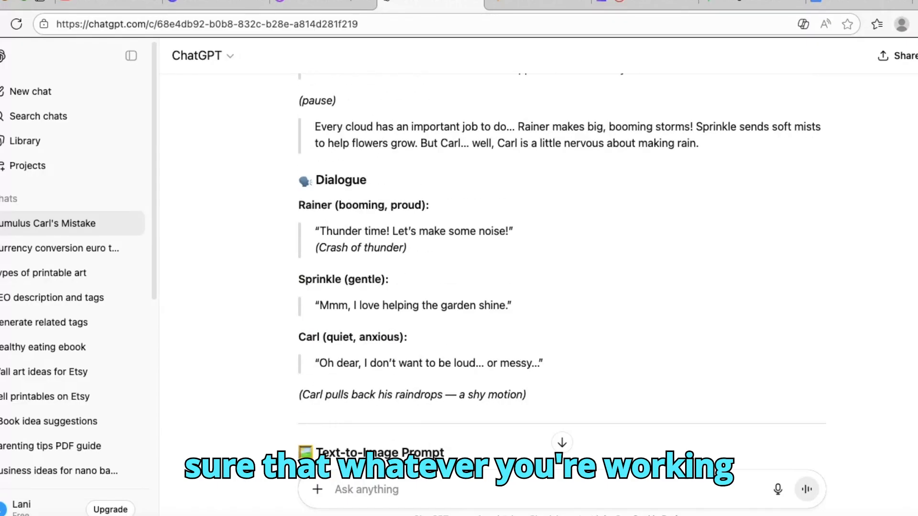
scroll(562, 270, down, 15)
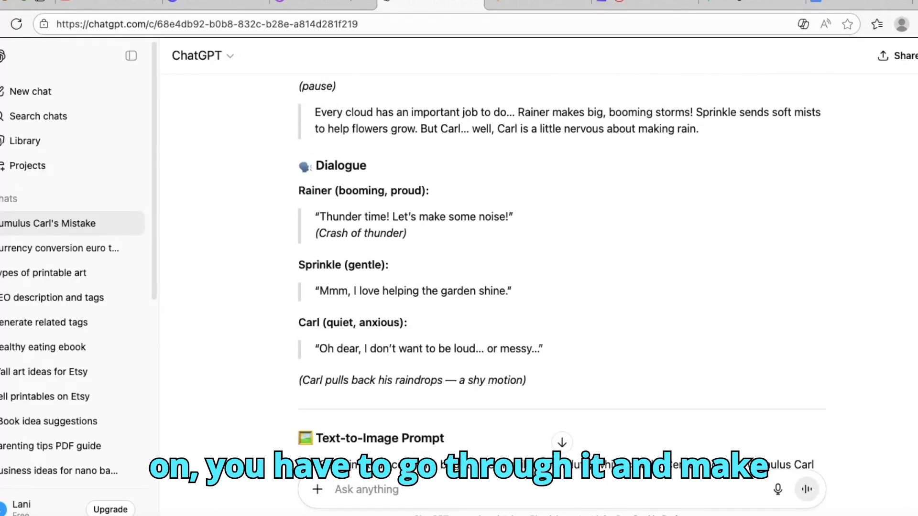
scroll(562, 270, up, 2)
scroll(562, 271, up, 4)
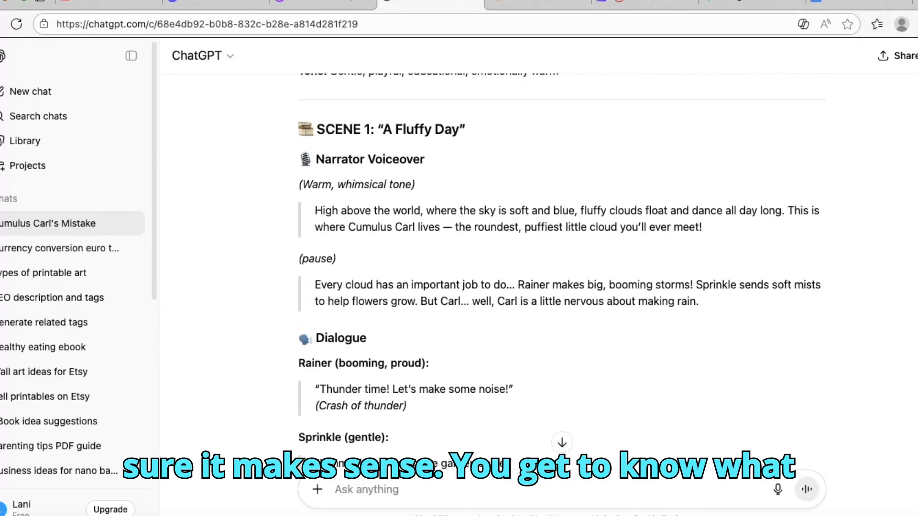
scroll(563, 270, down, 7)
scroll(562, 270, down, 5)
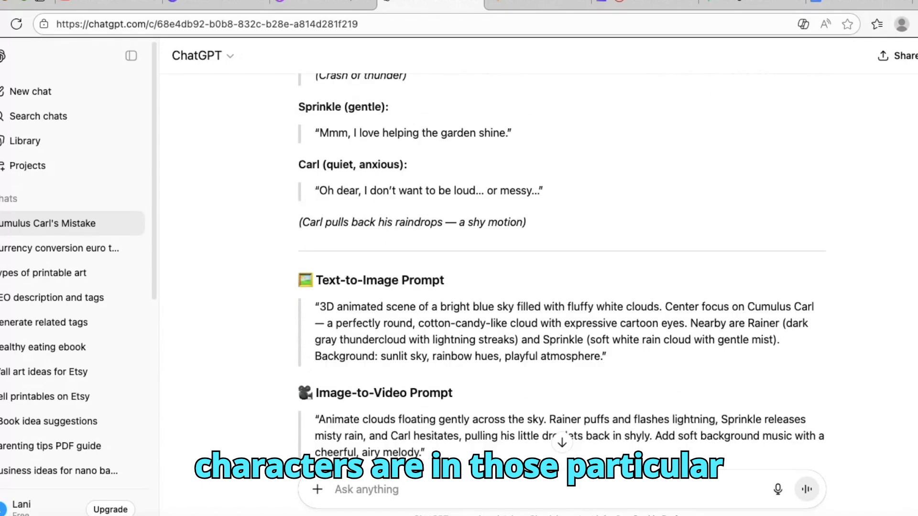
scroll(563, 270, down, 3)
scroll(563, 270, up, 2)
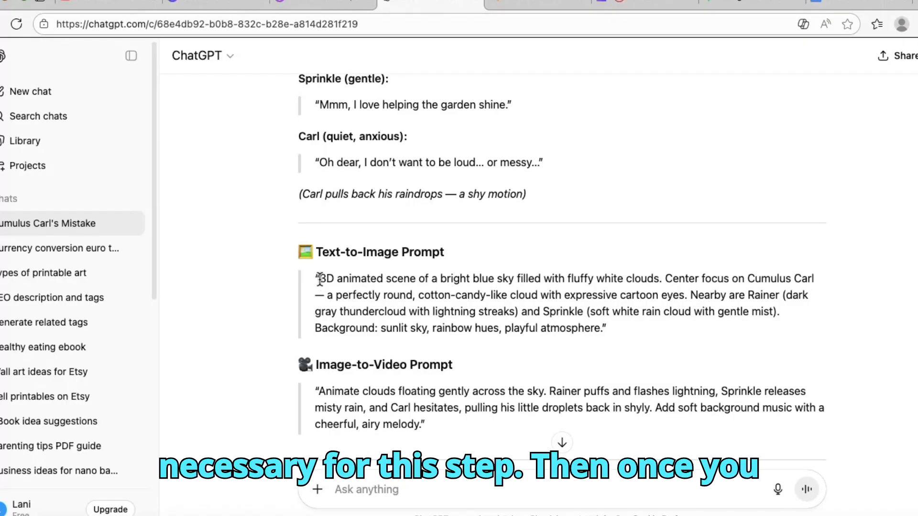
- Copy Scene 1's text-to-image prompt, from "3D animated scene" through "playful atmosphere"
drag(319, 279, 596, 339)
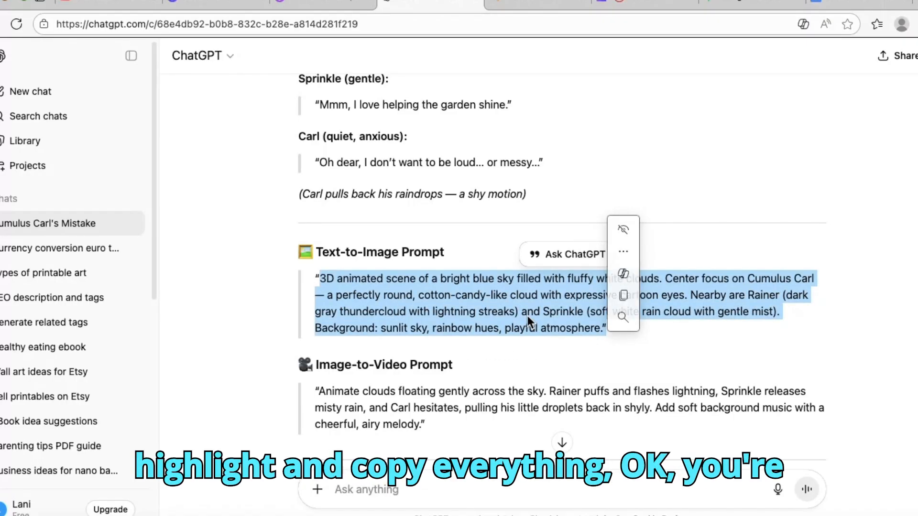
right_click(567, 300)
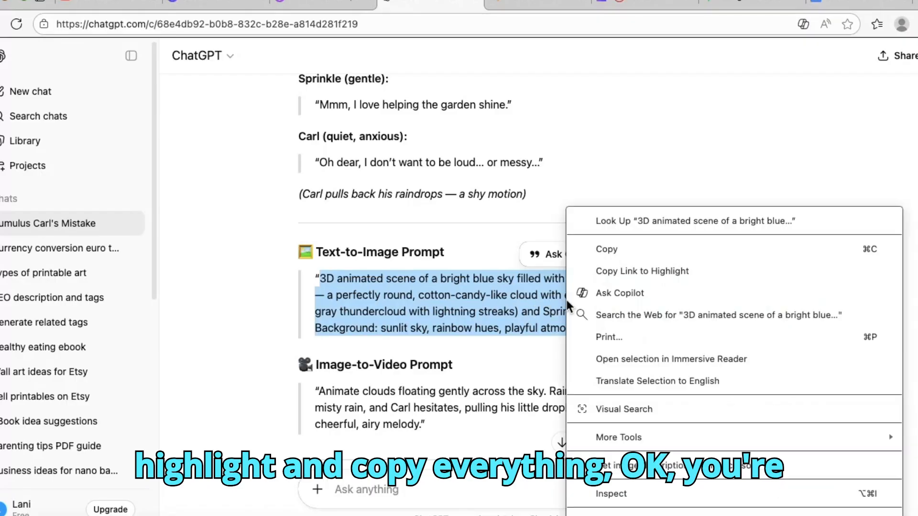
click(615, 245)
- Switch to the Gemini image chat and paste Scene 1's text-to-image prompt into the message
click(752, 5)
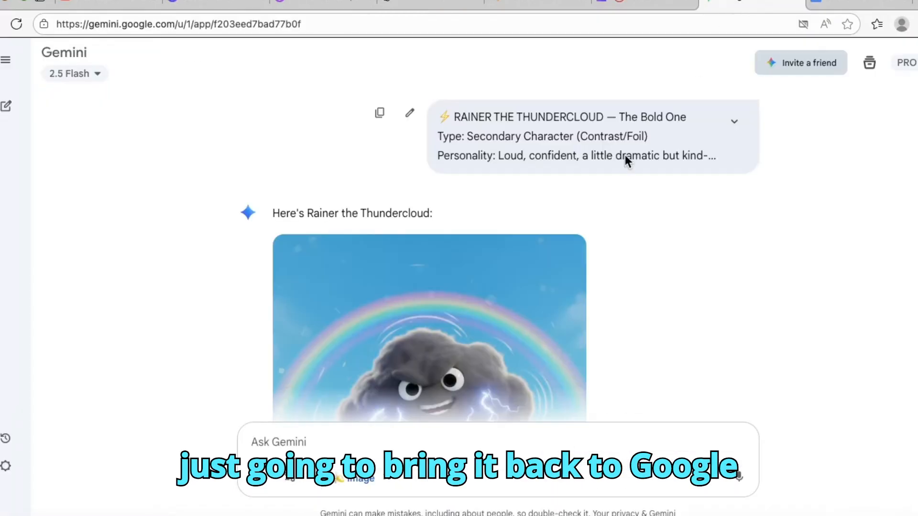
right_click(267, 440)
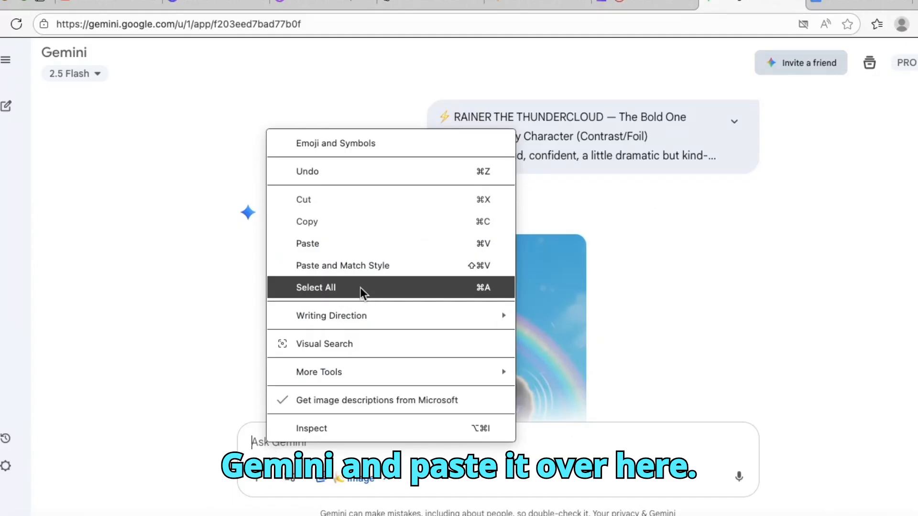
click(306, 244)
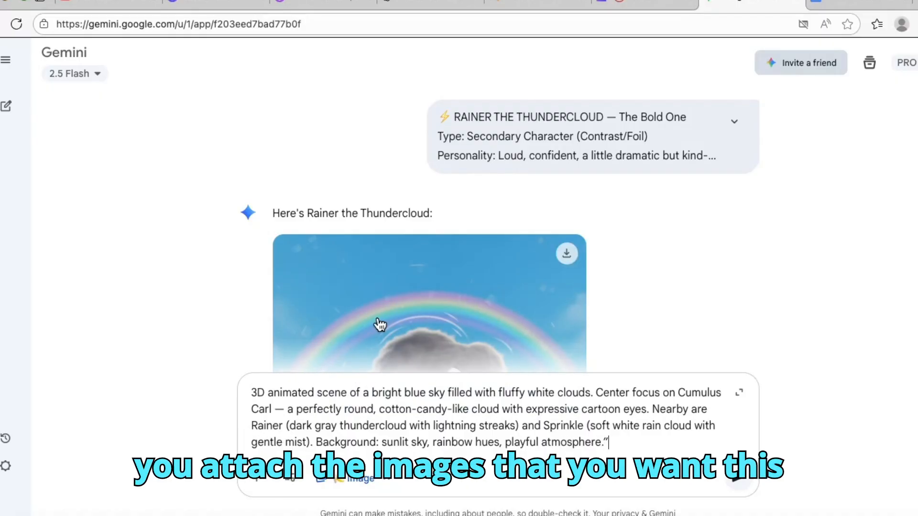
- Agree to the image-upload terms and attach the saved Cumulus Carl and Rainer images from the Desktop folder to the prompt
click(258, 478)
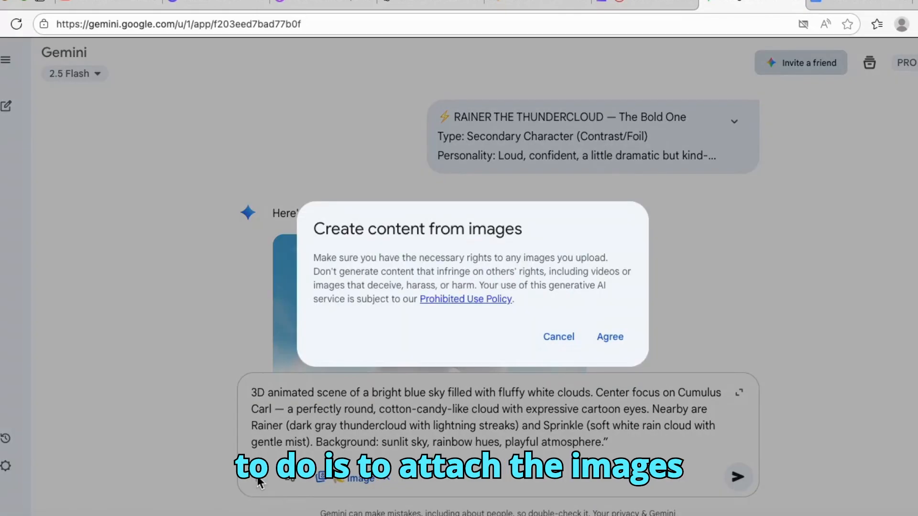
click(609, 337)
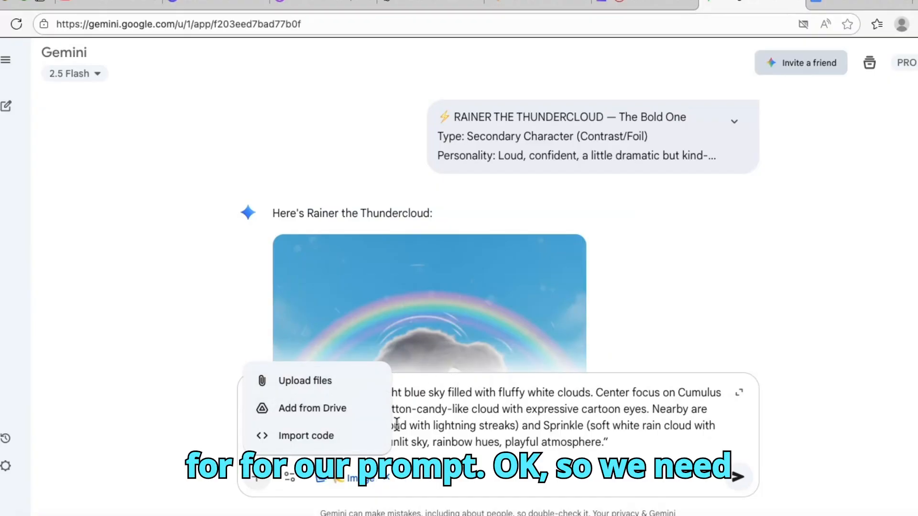
click(324, 382)
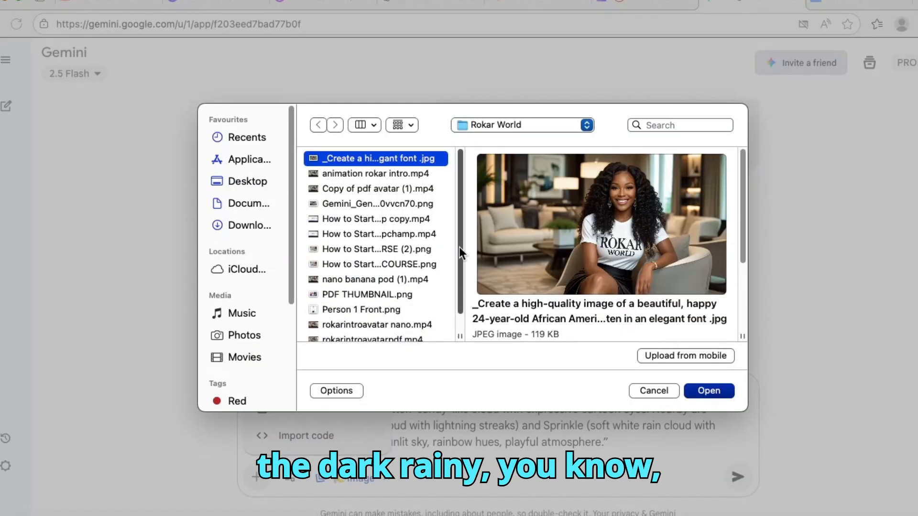
click(254, 182)
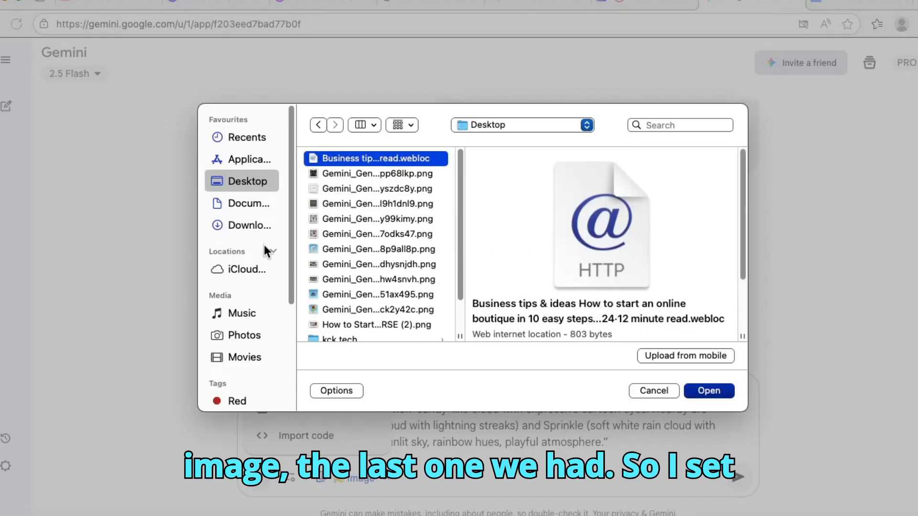
click(416, 176)
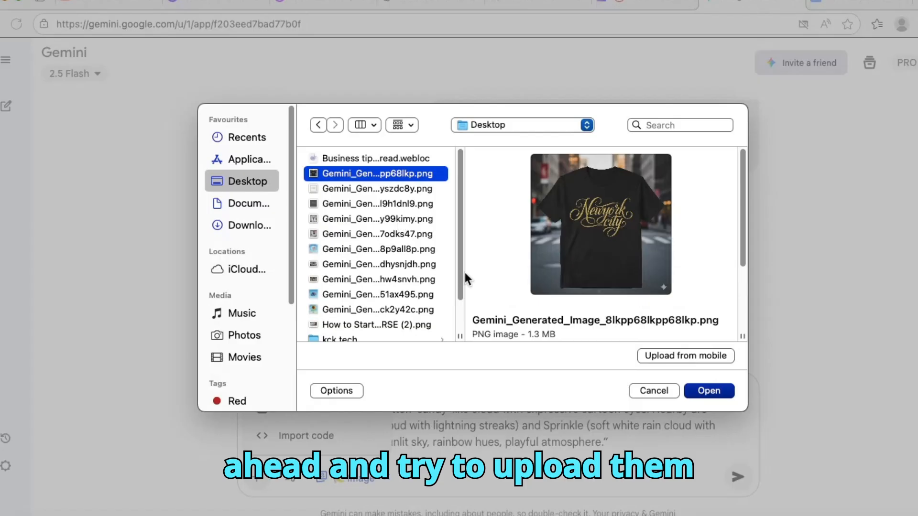
drag(460, 283, 466, 311)
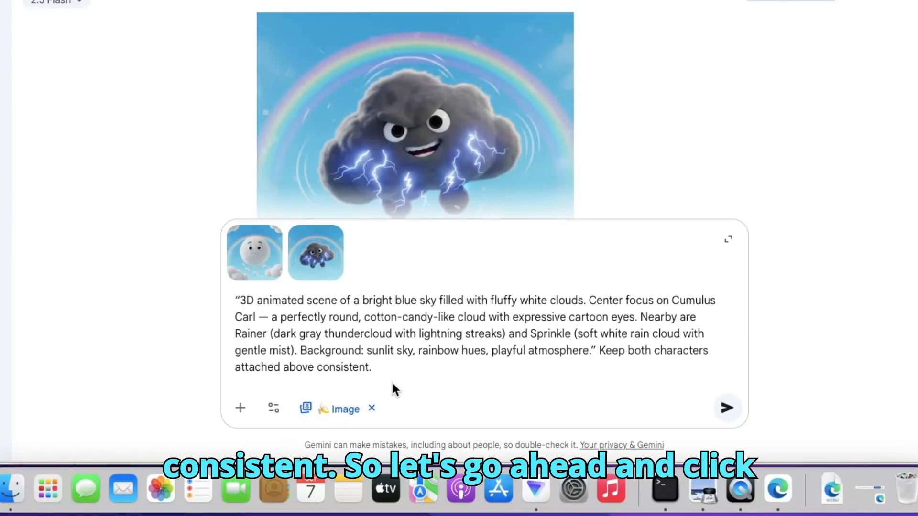
- End the Scene 1 prompt with "Keep both characters attached above consistent." and submit it
click(728, 409)
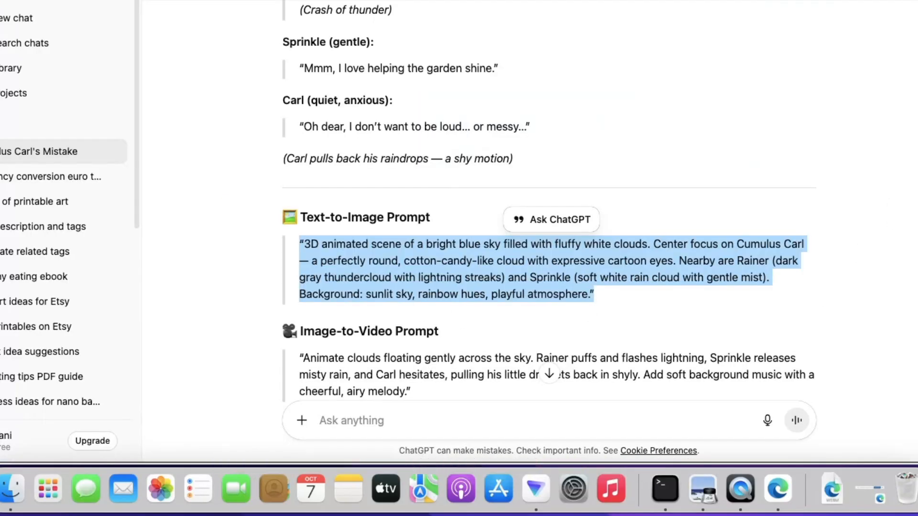
- Copy Scene 2's text-to-image prompt, from "Colorful 3D valley scene" through "soft lighting"
scroll(549, 199, down, 10)
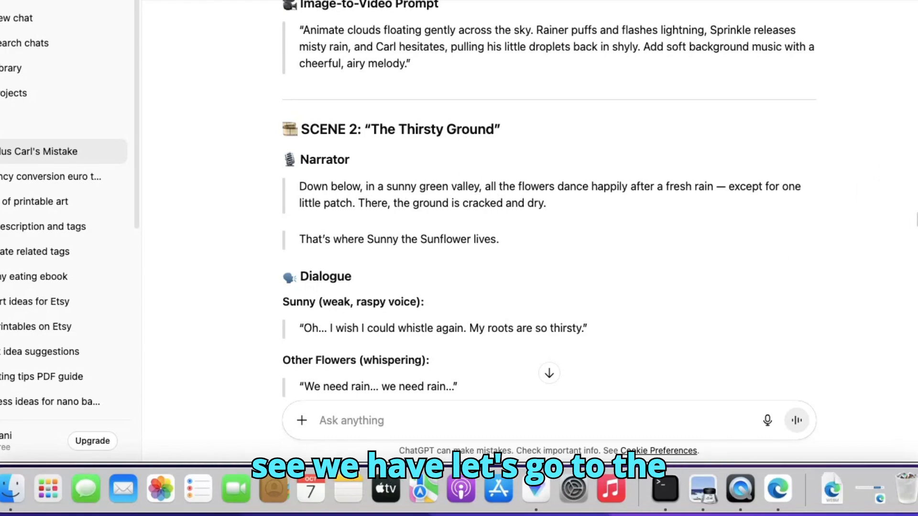
scroll(549, 215, down, 10)
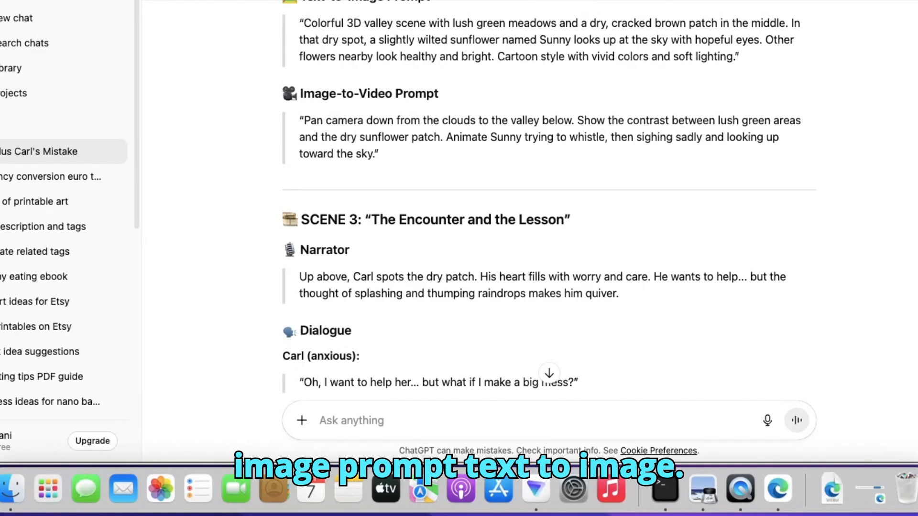
scroll(549, 206, up, 4)
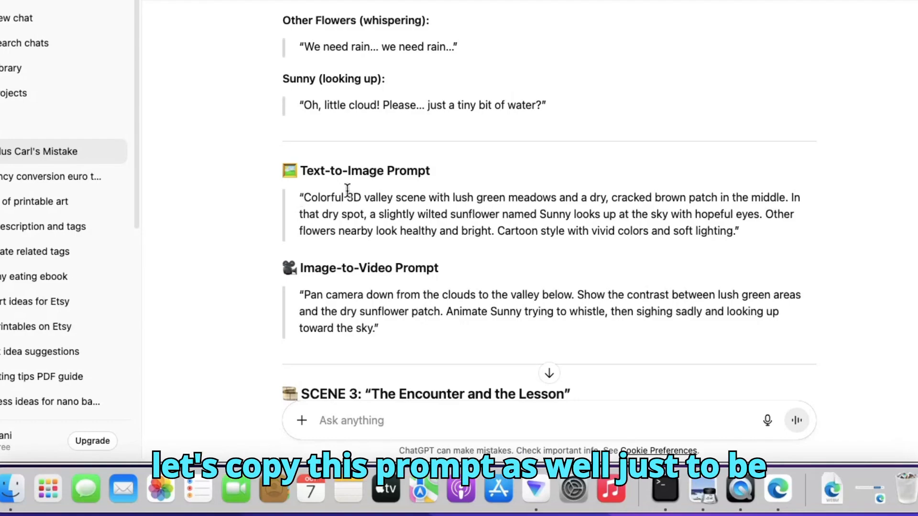
drag(306, 199, 736, 234)
right_click(673, 222)
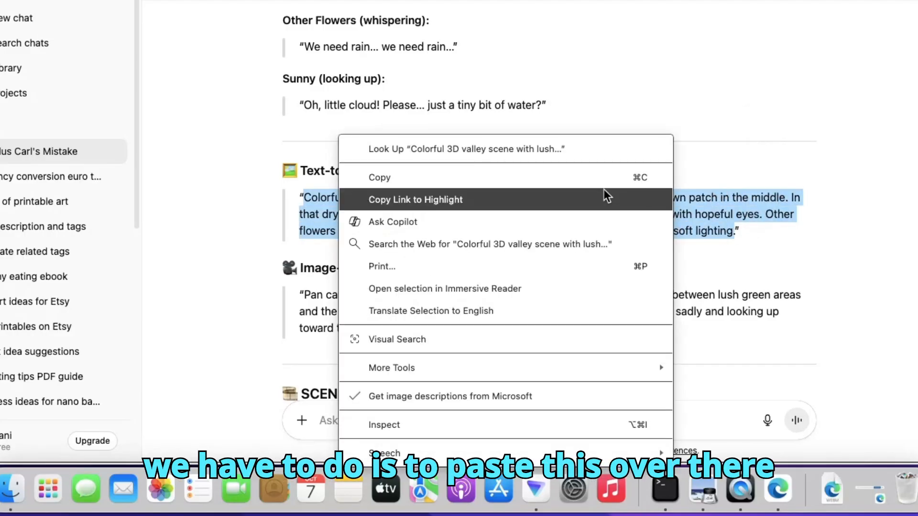
click(412, 177)
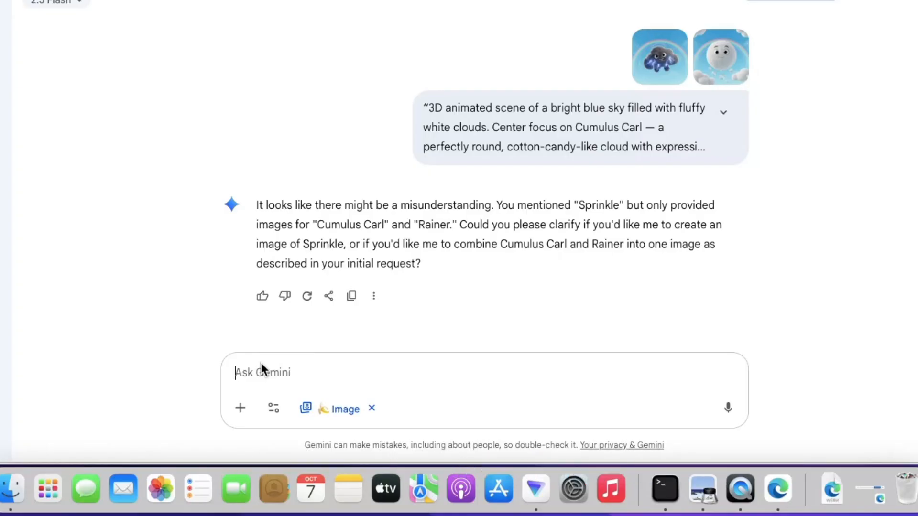
- Switch to the Gemini chat and send "I want all three characters in one image. keep the two images attached the same and imagine sprinkle."
text(I wan)
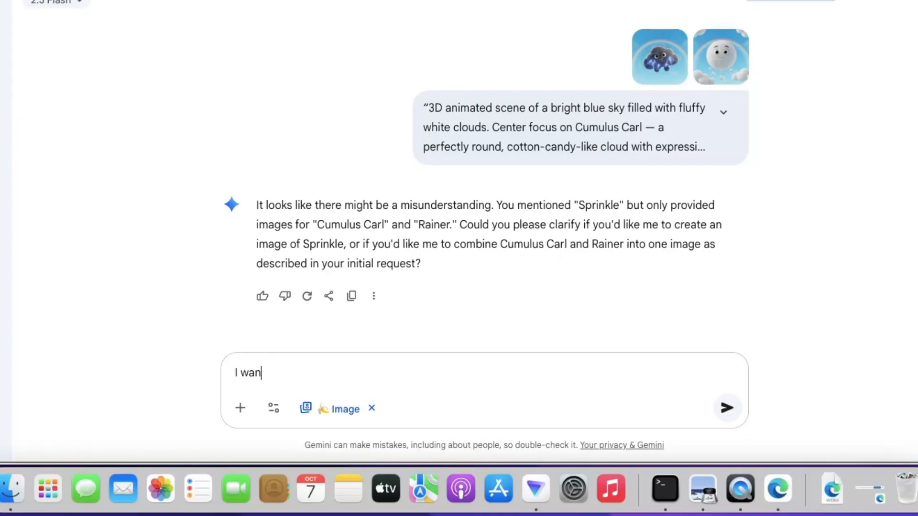
text(t all three c)
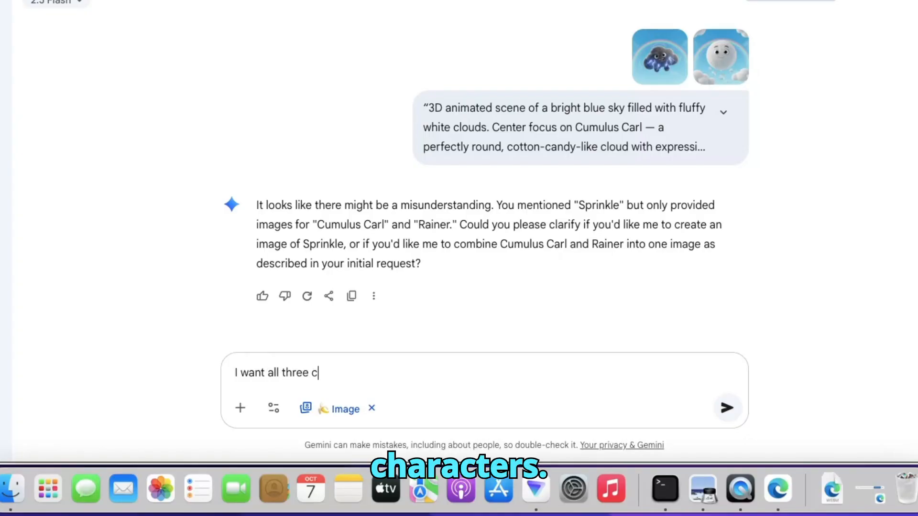
text(harac)
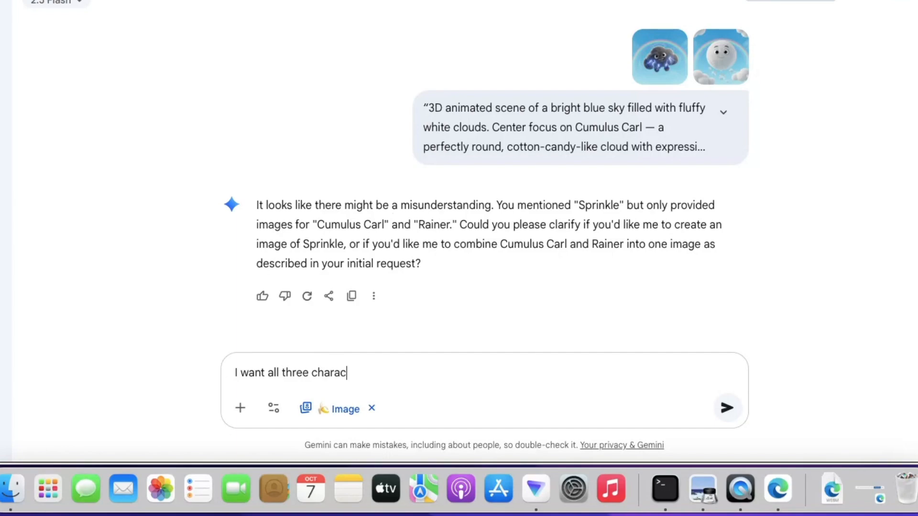
text(ters in on)
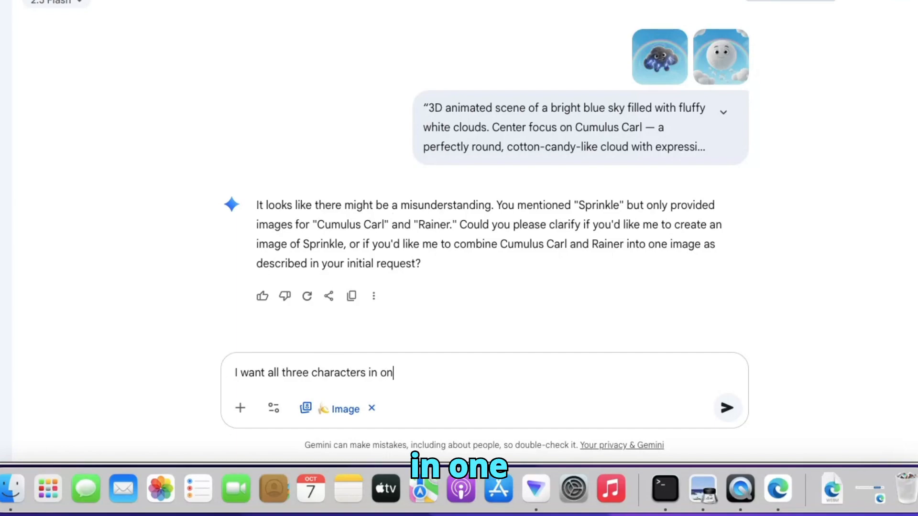
text(e image)
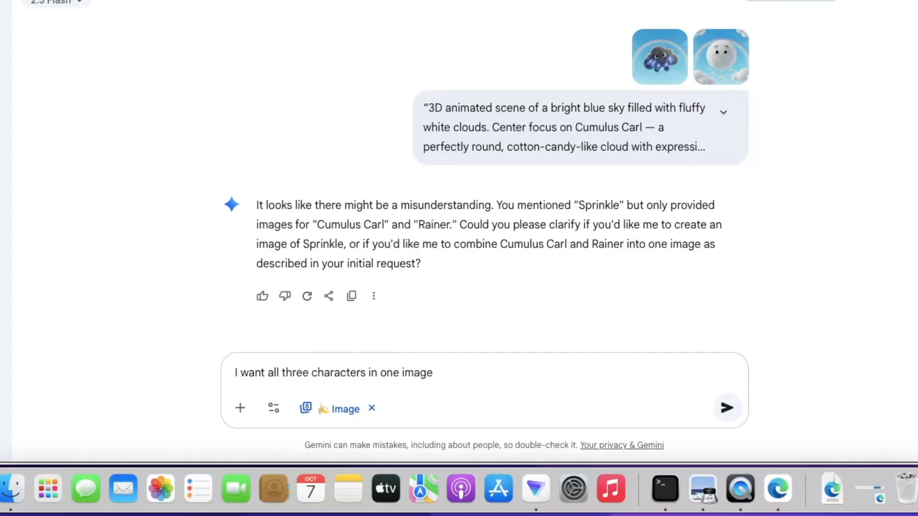
text( .keep the t)
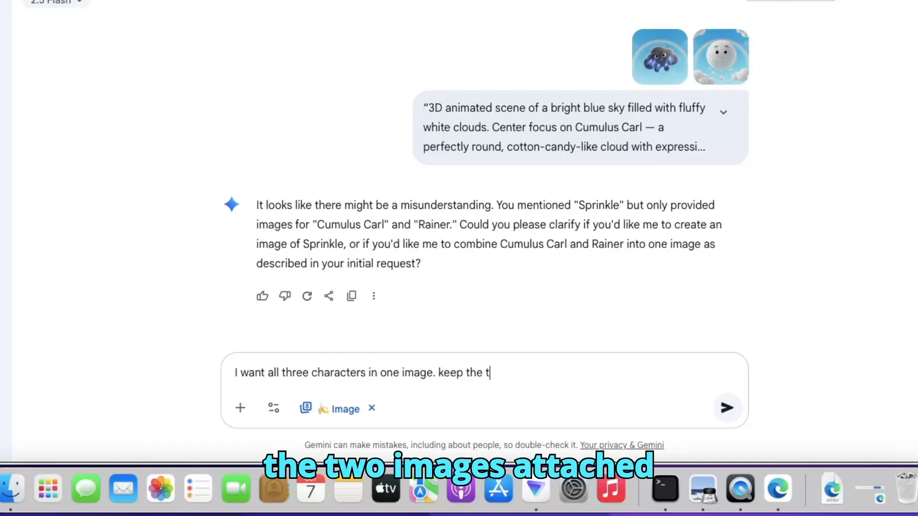
text(ow)
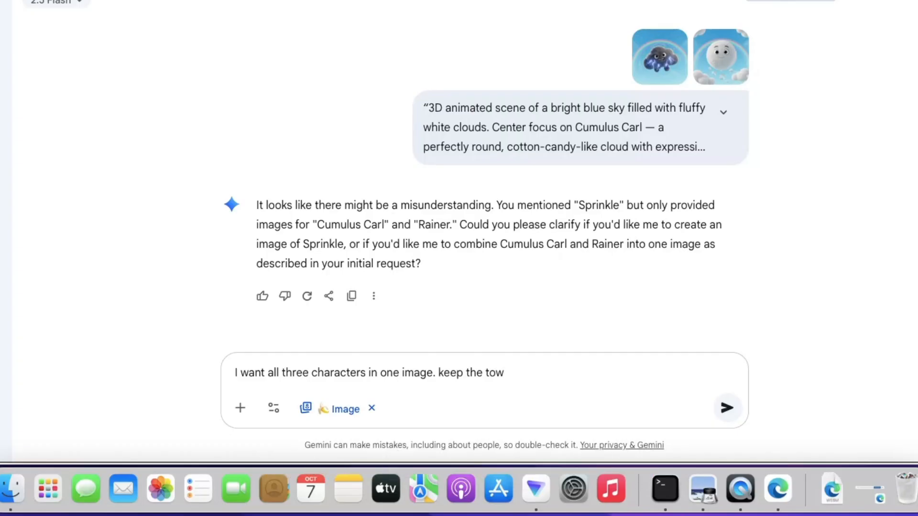
key(BackSpace)
key(BackSpace)
text(wo images attac)
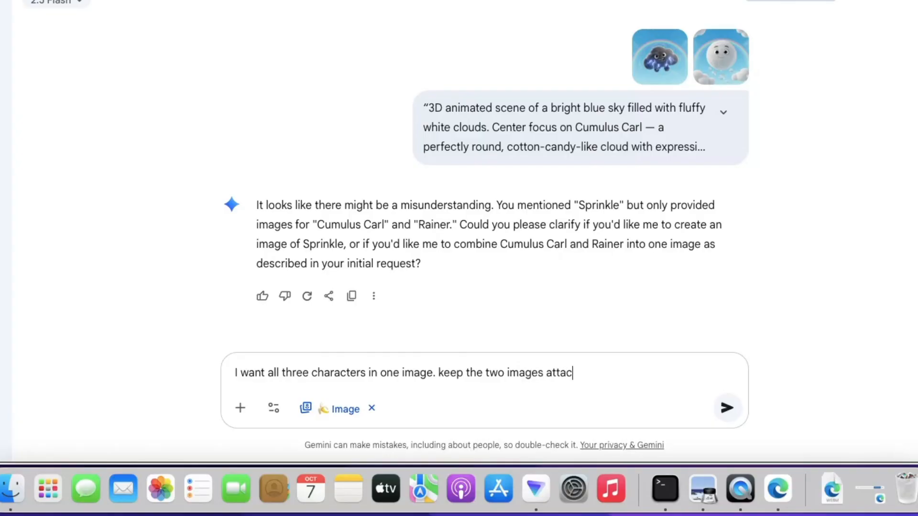
text(hed t)
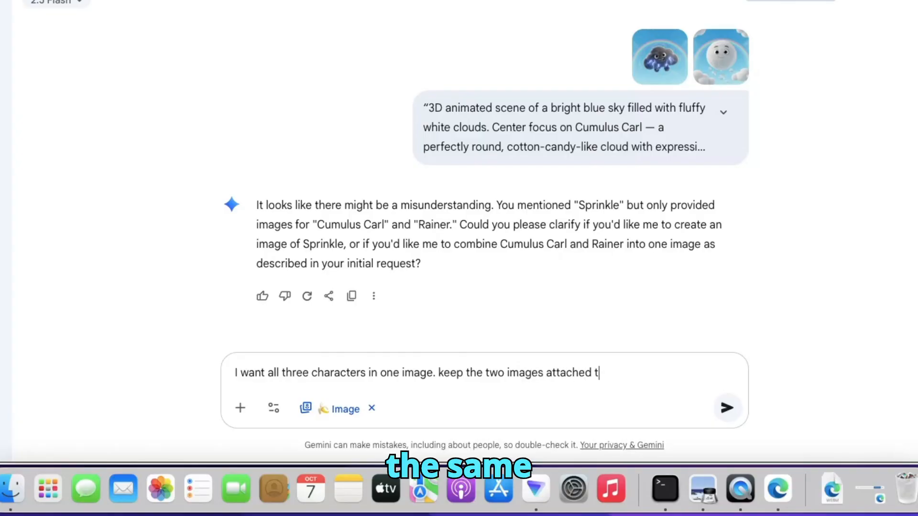
text(he same)
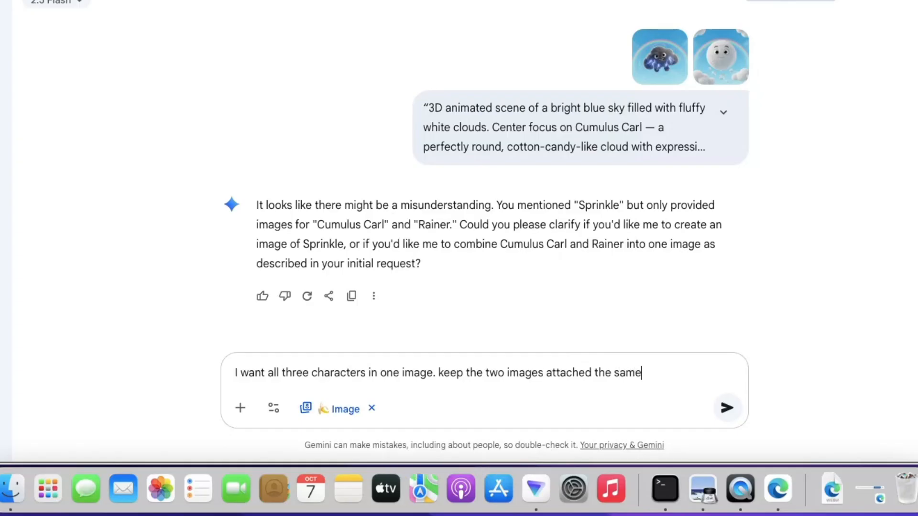
text( and)
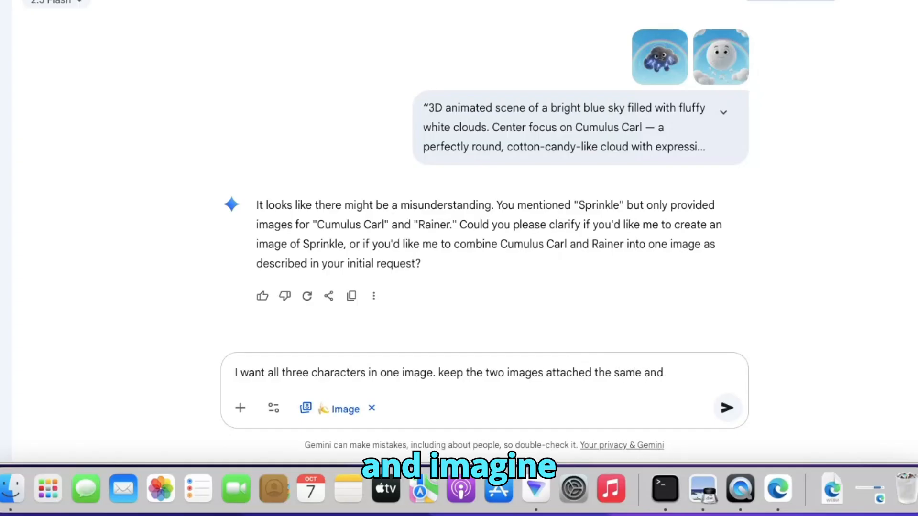
text( imagi)
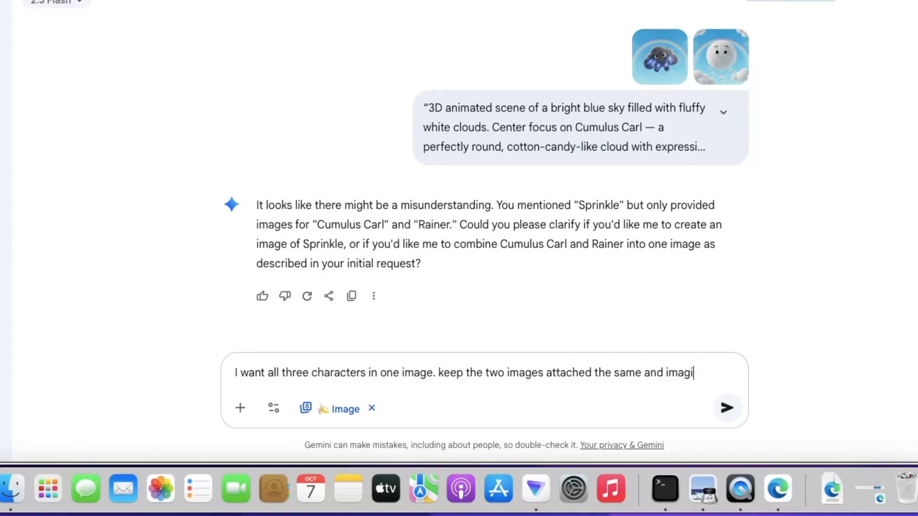
text(ne sp)
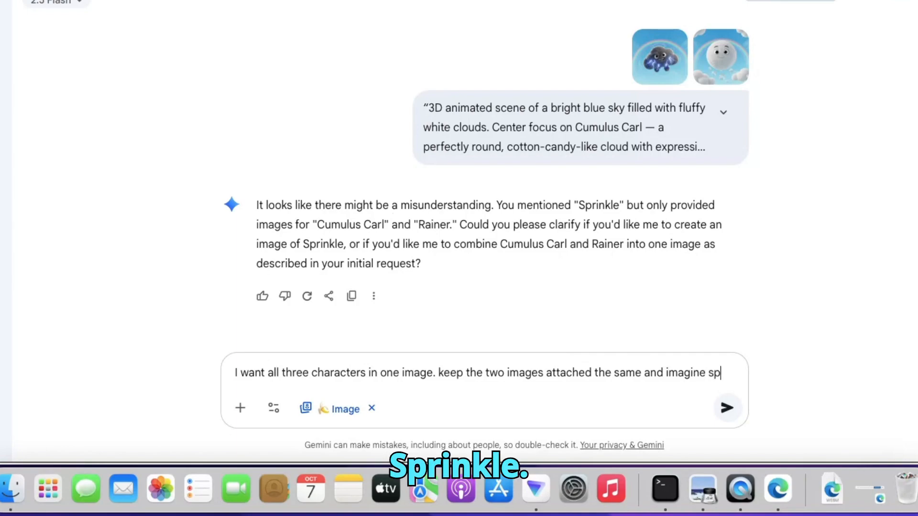
text(rinkle.)
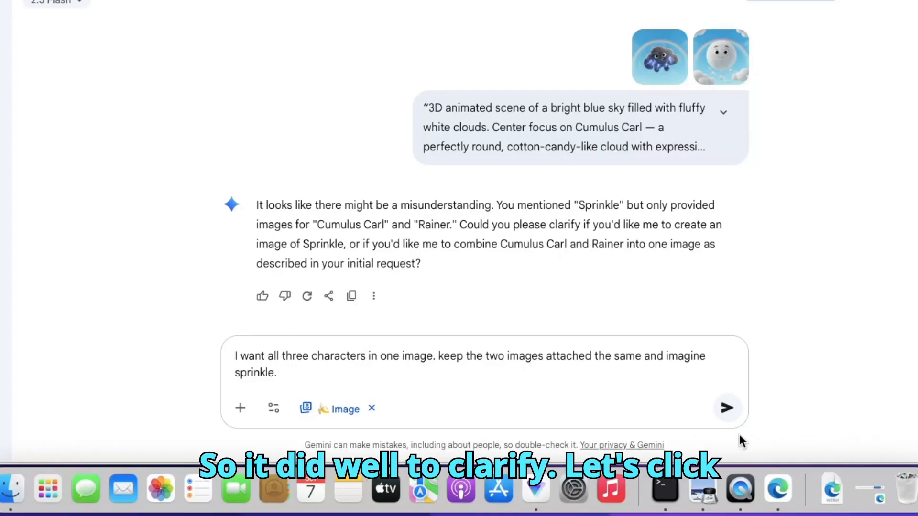
click(727, 410)
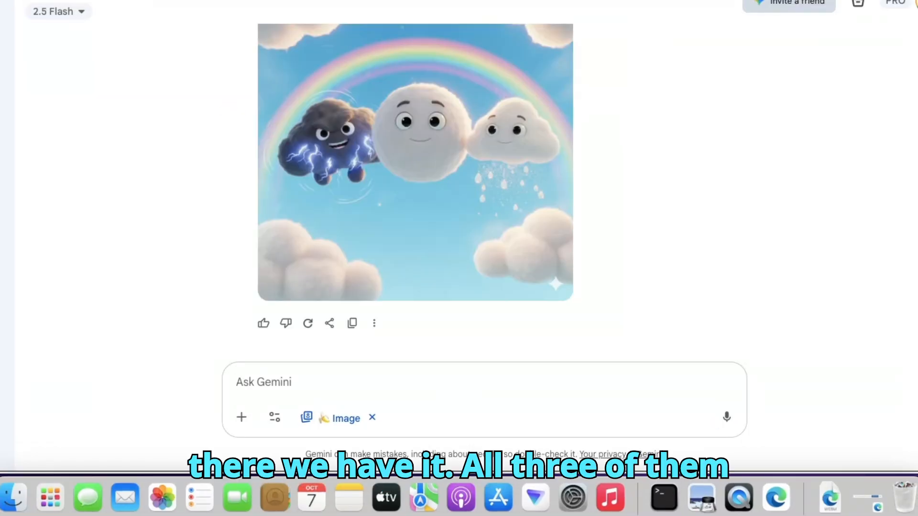
- Compare the three-character scene image with the earlier Rainer and Cumulus Carl character images in the chat
scroll(415, 191, up, 2)
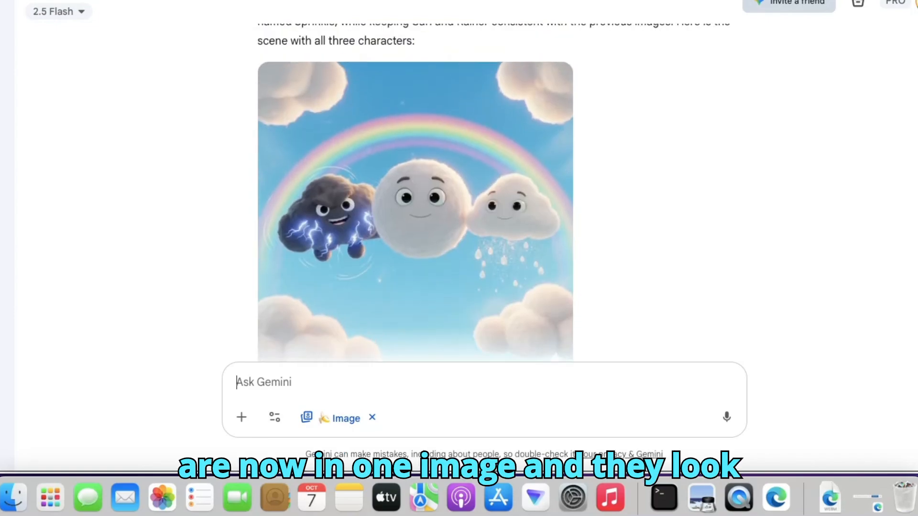
scroll(319, 280, up, 2)
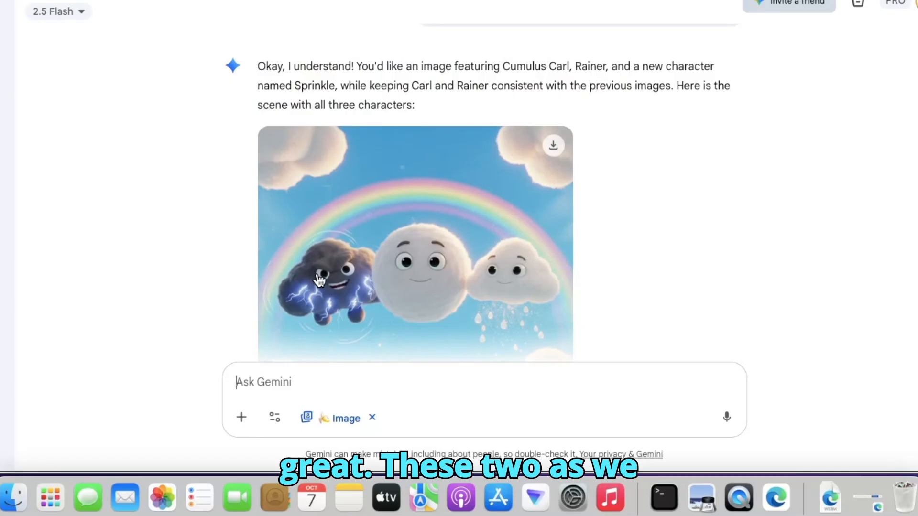
scroll(478, 215, up, 2)
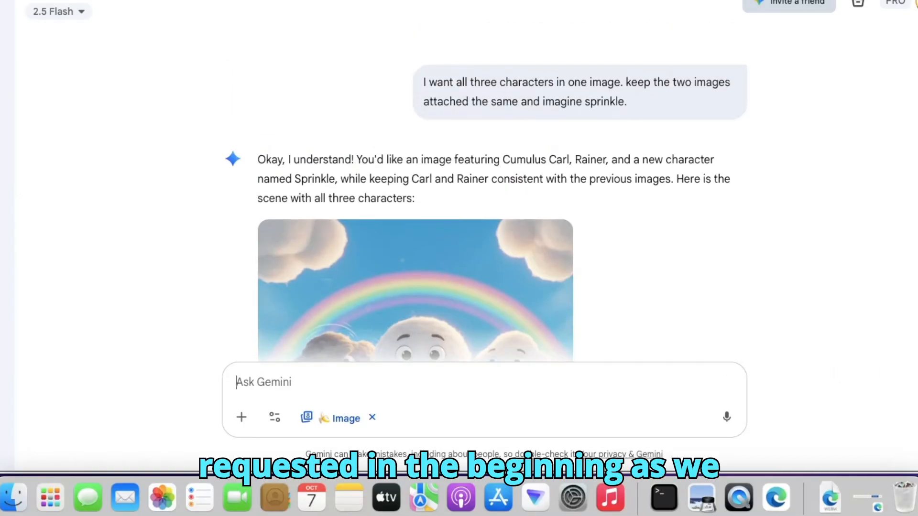
scroll(478, 191, up, 10)
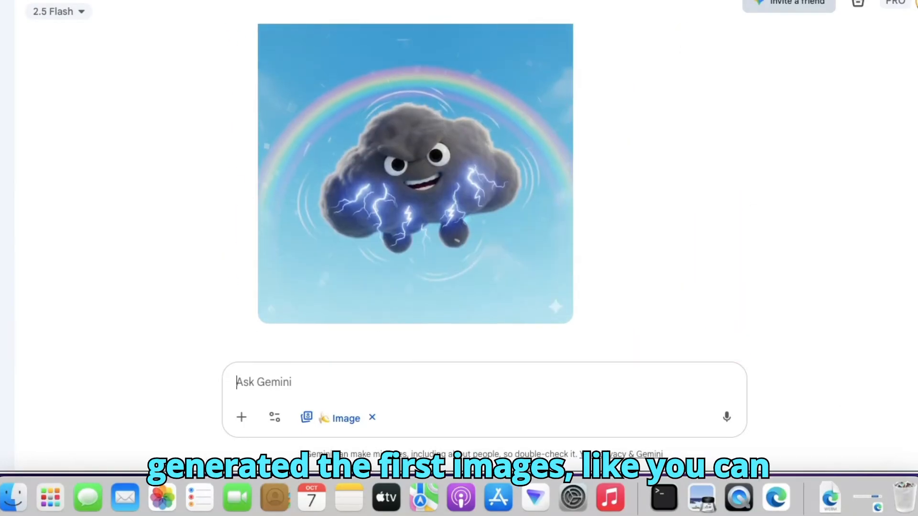
scroll(478, 191, up, 3)
scroll(478, 191, up, 10)
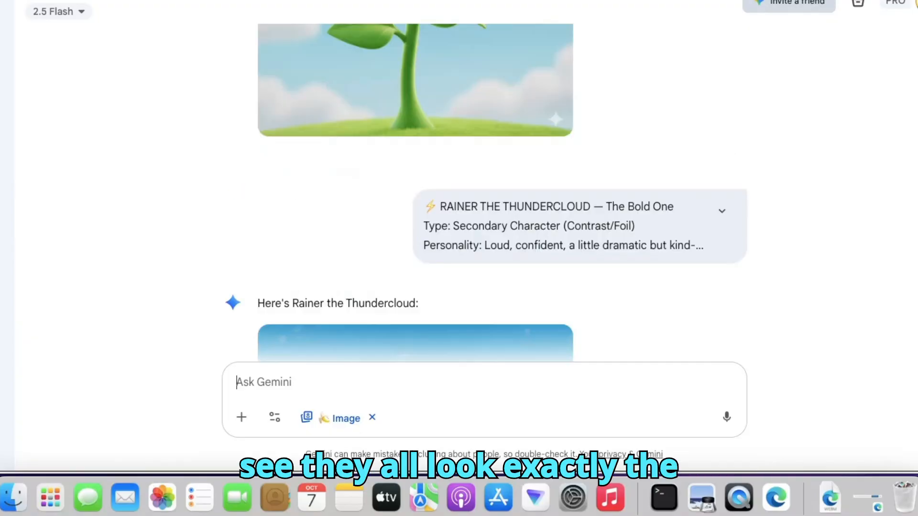
scroll(478, 191, down, 15)
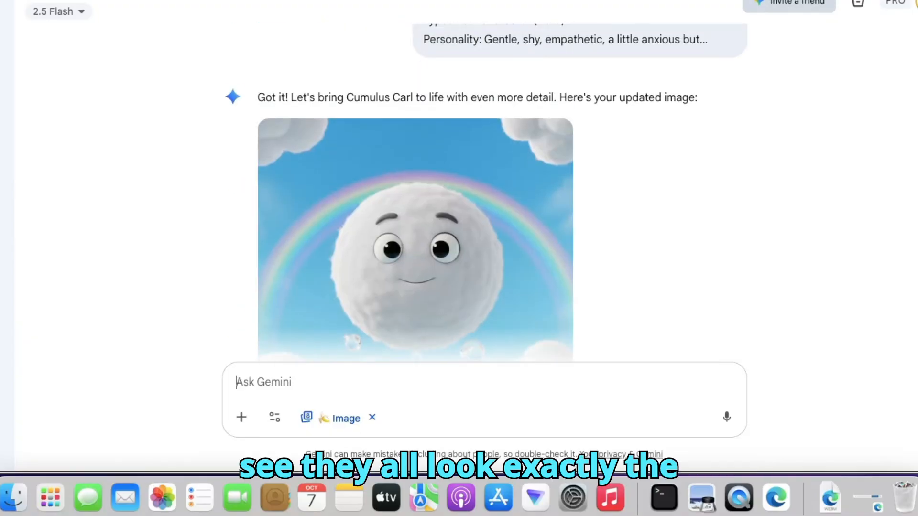
scroll(478, 192, down, 7)
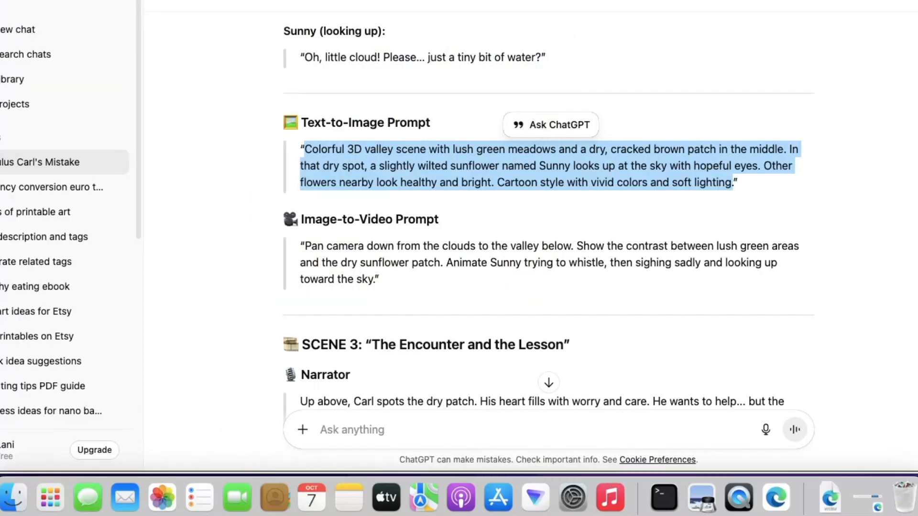
- Switch back to the ChatGPT script and copy the highlighted Scene 2 text-to-image prompt again
scroll(548, 239, down, 5)
scroll(549, 239, up, 5)
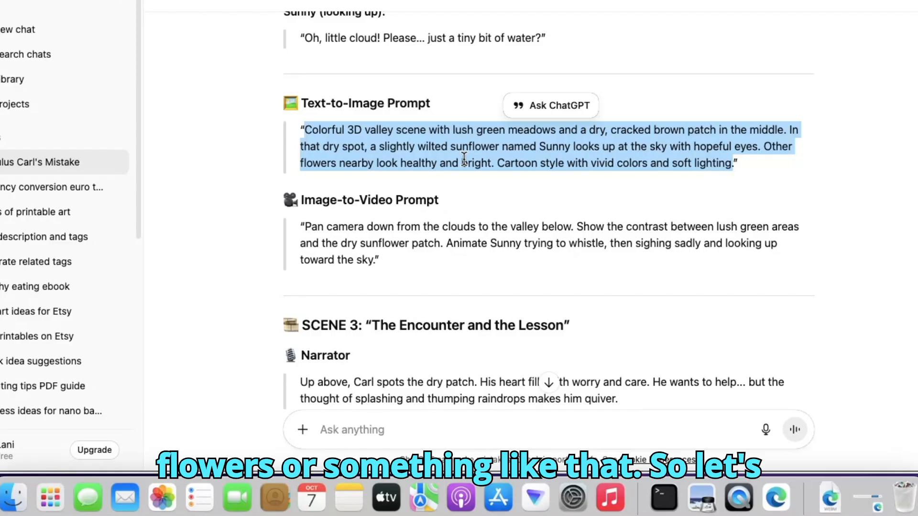
right_click(489, 160)
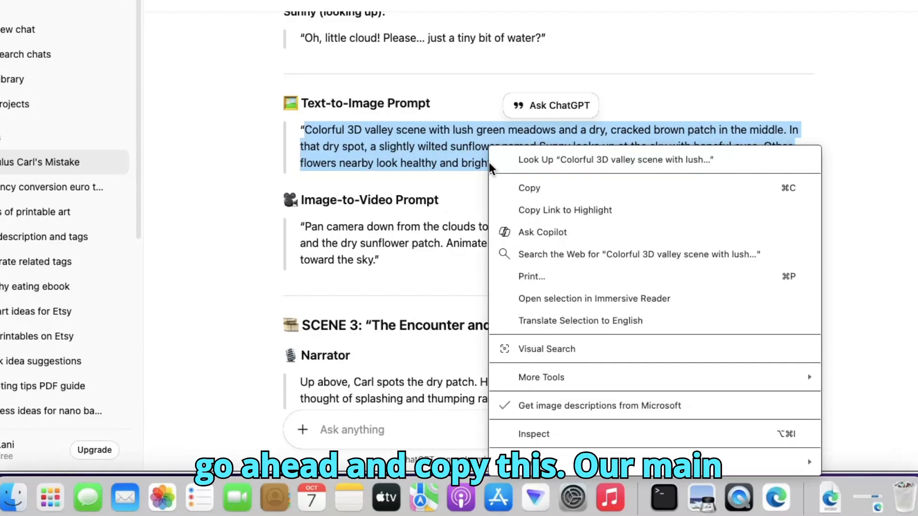
click(535, 188)
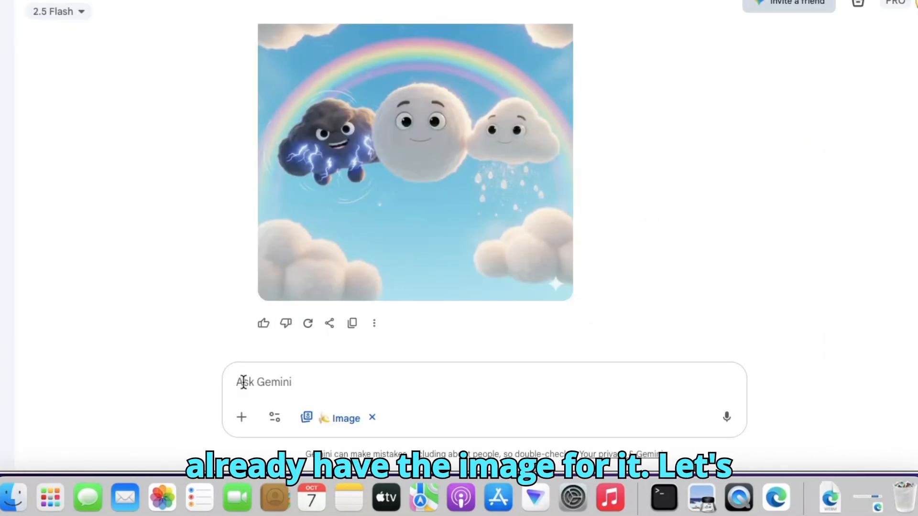
- Submit Scene 2's copied prompt in Gemini with the Sunny sunflower image attached, ending it with "Keep sunny cosistent in the new image generation"
right_click(244, 382)
click(326, 184)
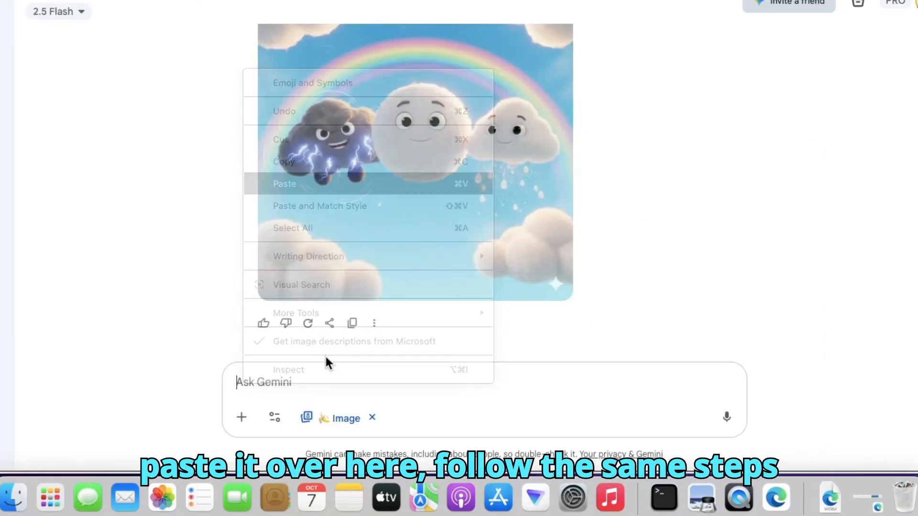
click(244, 419)
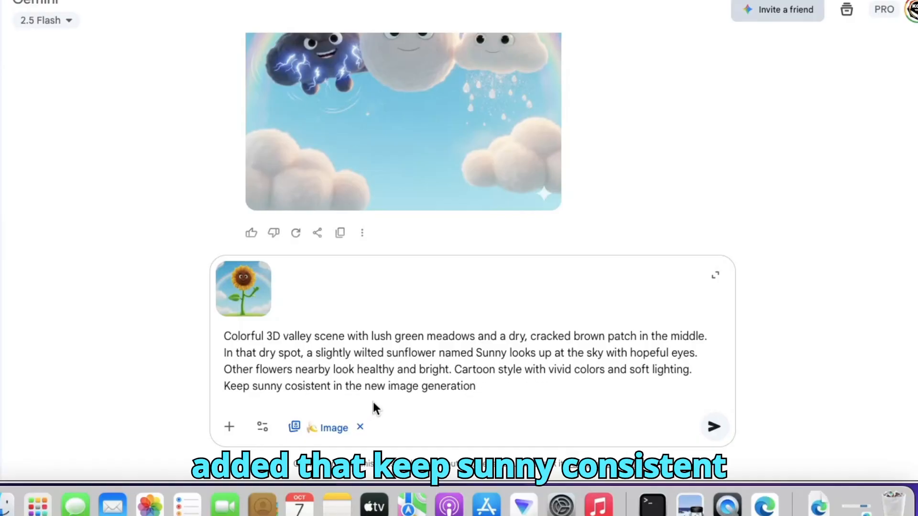
click(715, 427)
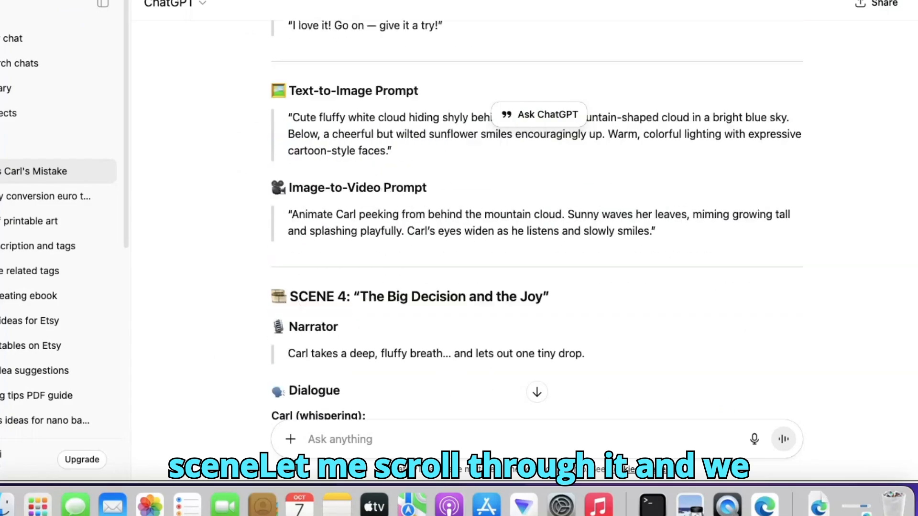
- Switch to the ChatGPT script and copy Scene 3's text-to-image prompt about the cloud hiding behind a mountain-shaped cloud
scroll(537, 224, down, 7)
scroll(536, 224, up, 8)
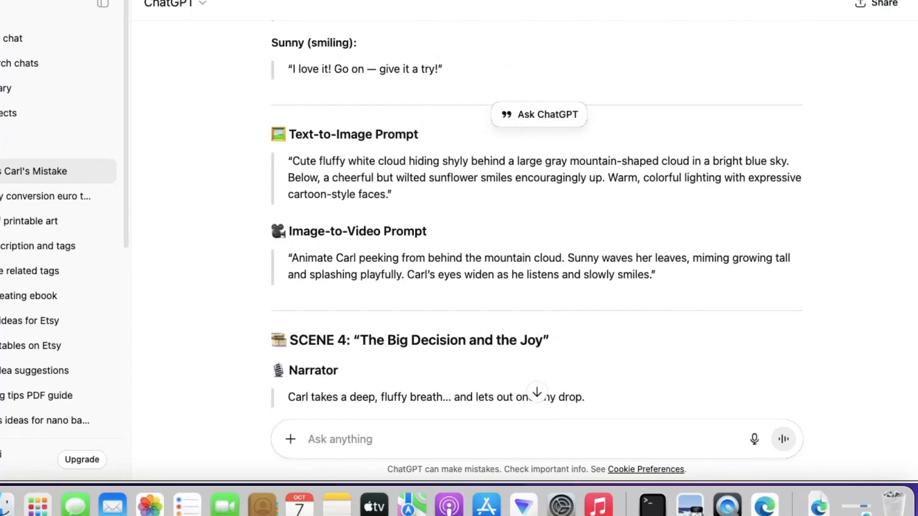
scroll(537, 220, up, 5)
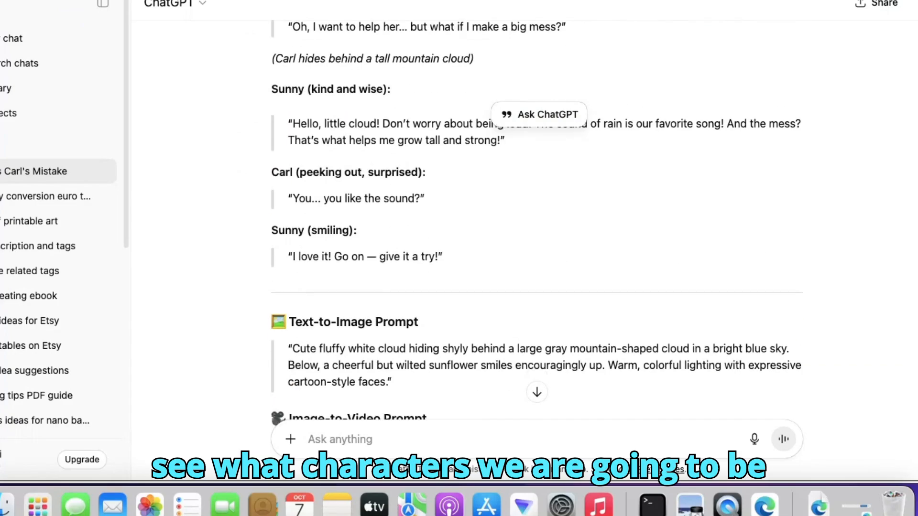
scroll(537, 219, down, 3)
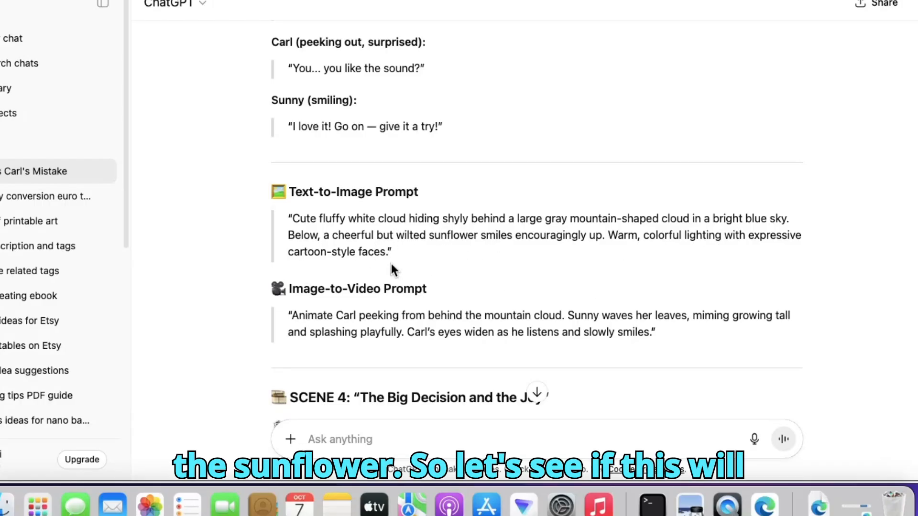
drag(290, 219, 439, 259)
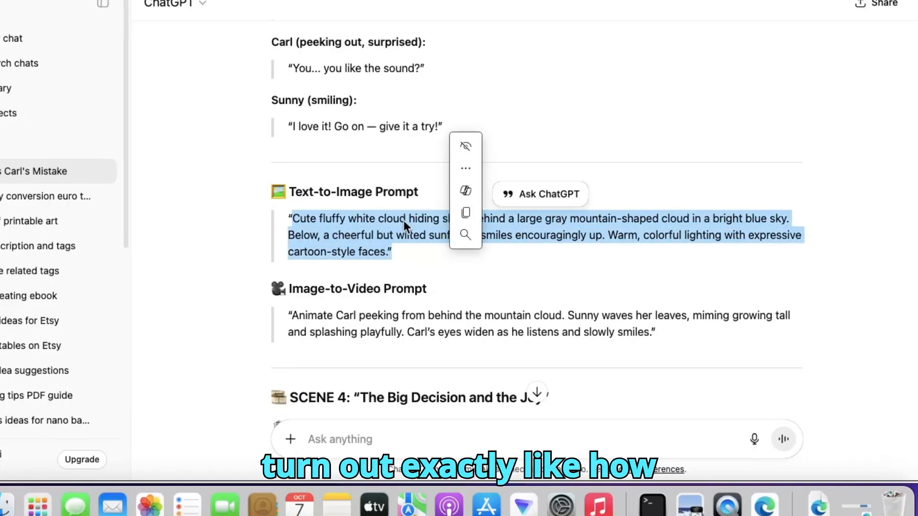
click(473, 213)
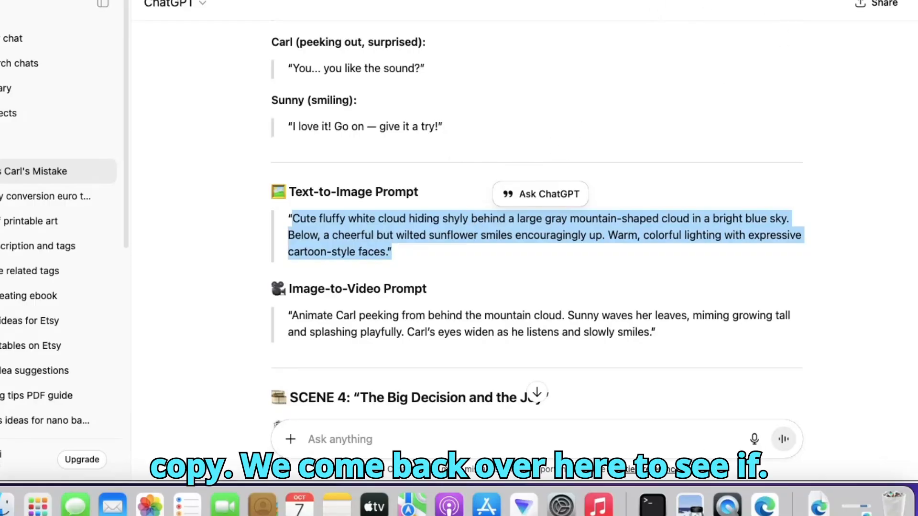
- Switch to the Gemini chat and compare the new Scene 2 valley image with the attached Sunny sunflower image
key(ctrl+Tab)
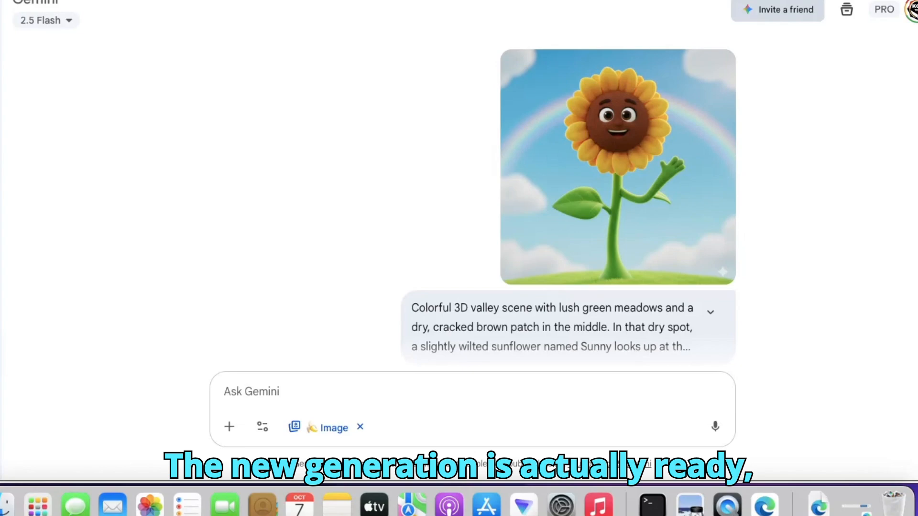
scroll(473, 196, down, 8)
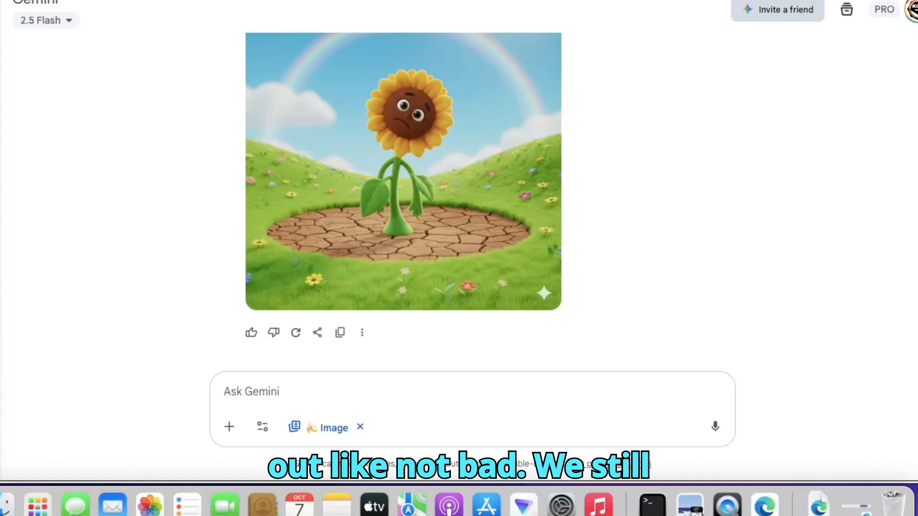
scroll(478, 201, up, 10)
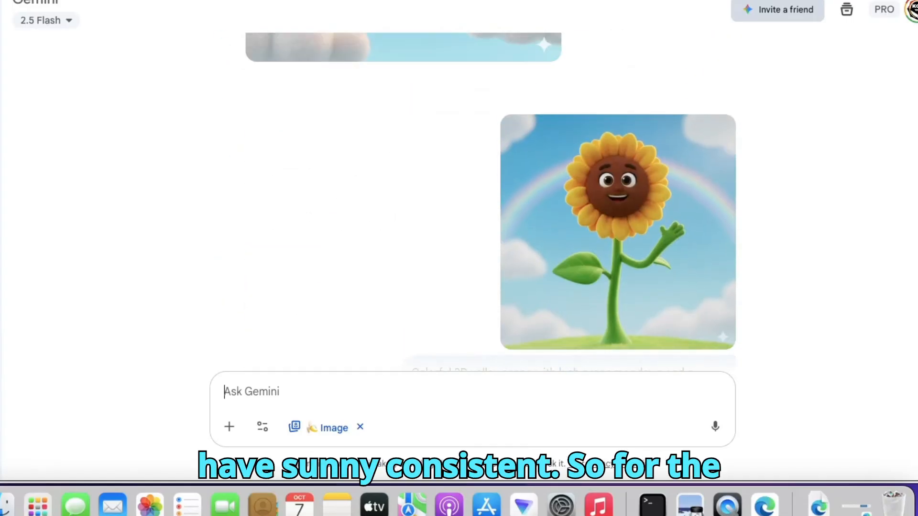
scroll(478, 201, down, 10)
scroll(478, 201, up, 6)
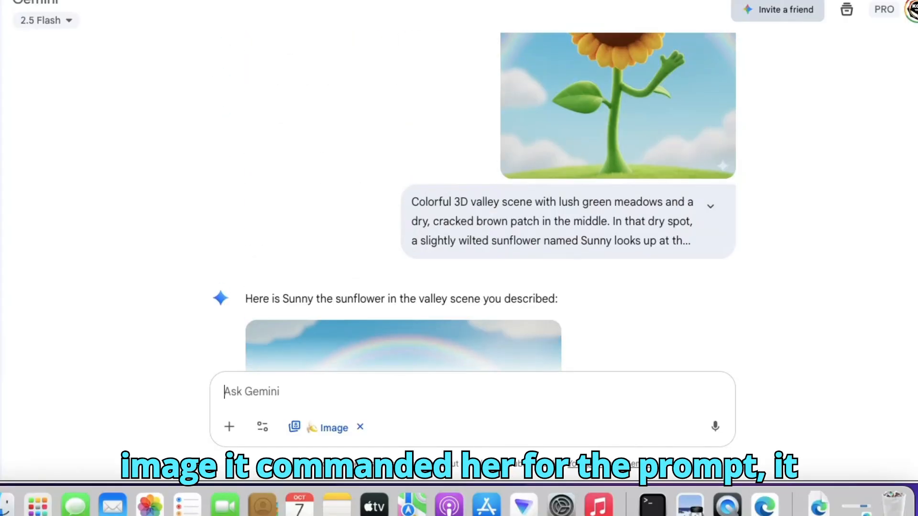
scroll(478, 201, down, 6)
scroll(496, 210, up, 2)
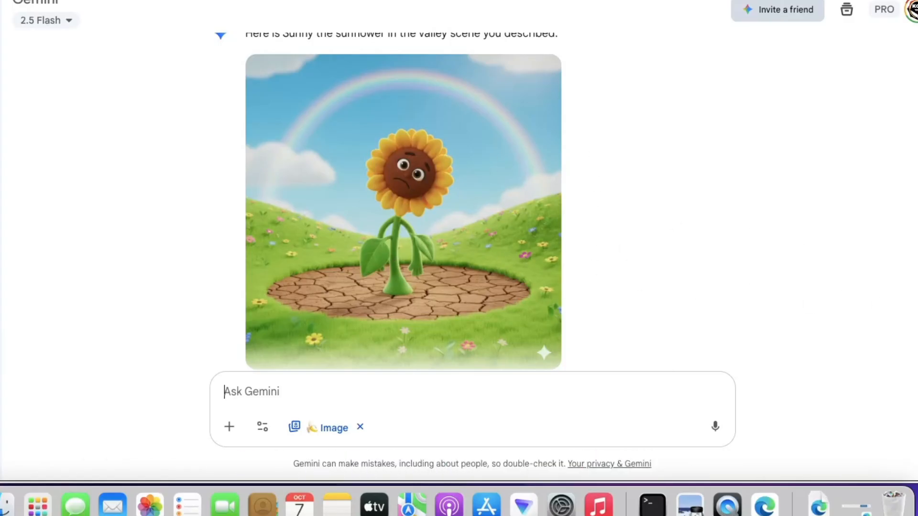
scroll(490, 210, up, 10)
scroll(490, 191, down, 10)
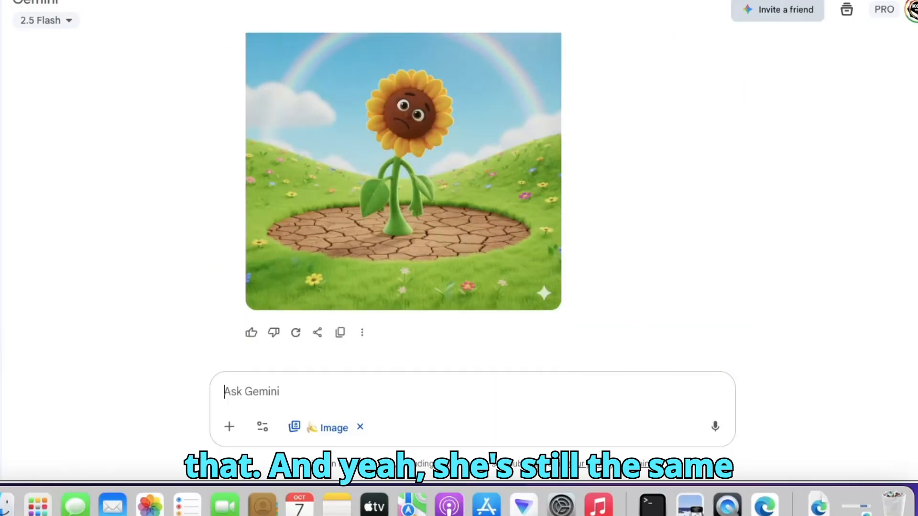
scroll(490, 201, up, 10)
scroll(491, 201, down, 15)
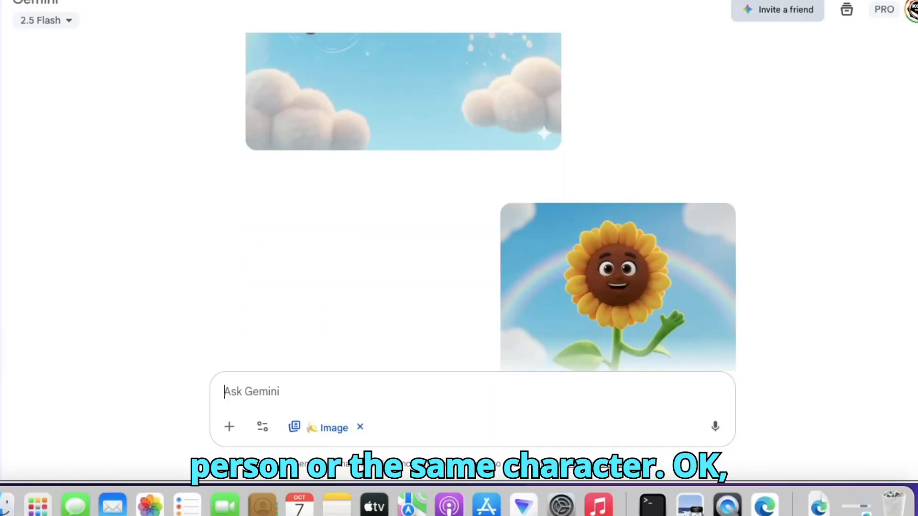
scroll(404, 197, down, 2)
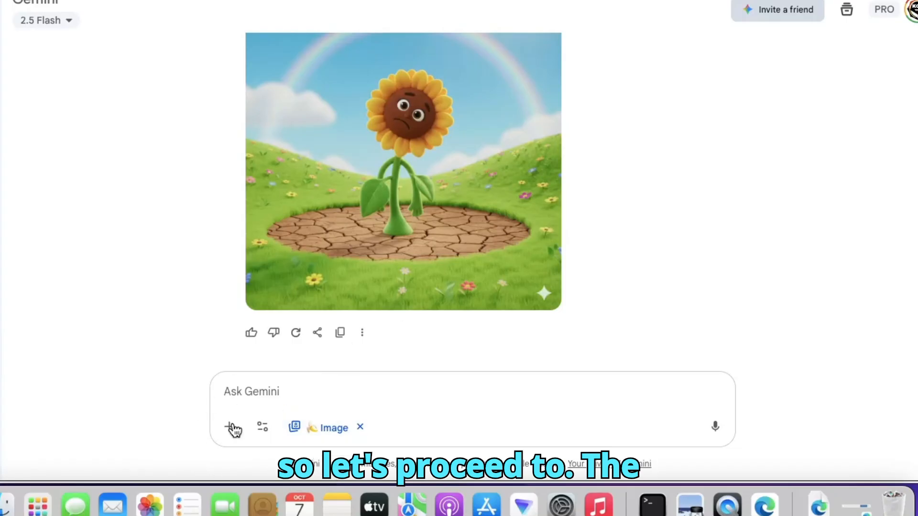
- Paste Scene 3's copied text-to-image prompt into the Gemini message
right_click(235, 389)
click(318, 197)
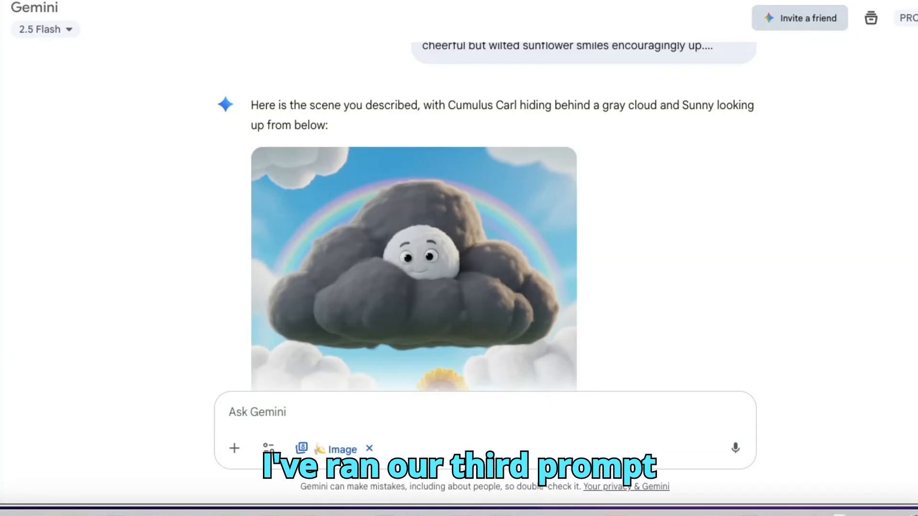
- Review the Scene 3 image and submit "Generate a suitable colorful book cover image for the above story titled 'Cumulus Carl's Big Mistake' in beautiful kids font"
scroll(486, 215, down, 3)
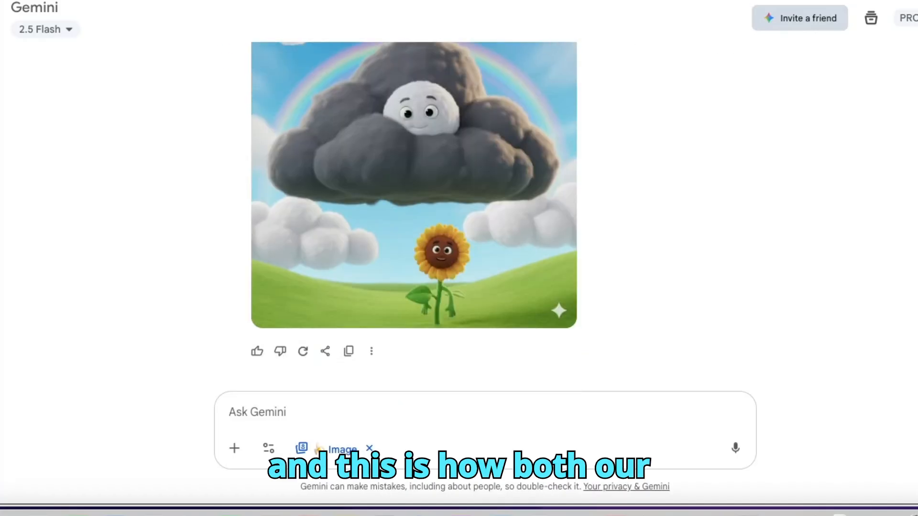
scroll(414, 215, up, 1)
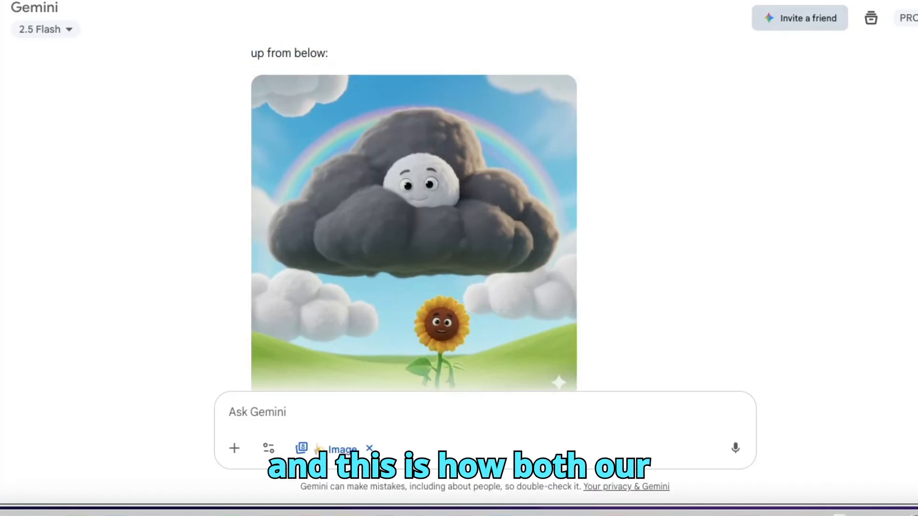
scroll(414, 215, down, 1)
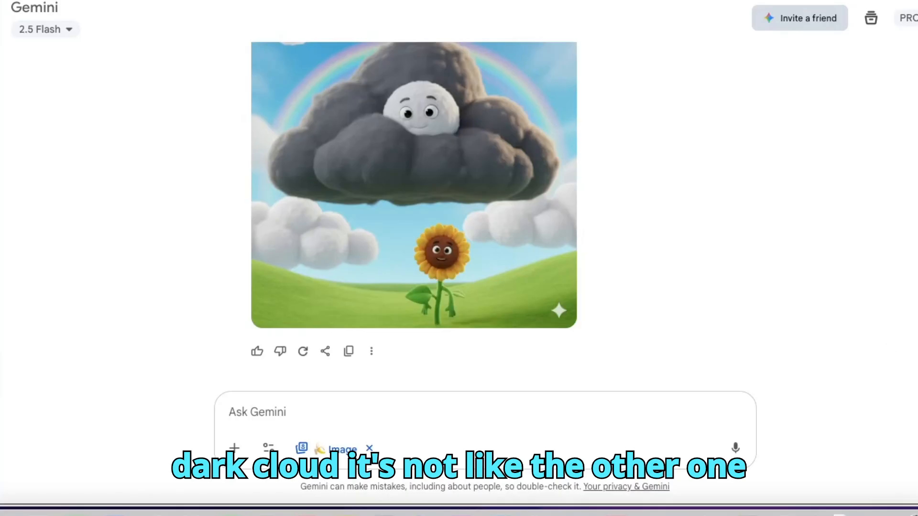
scroll(487, 216, up, 8)
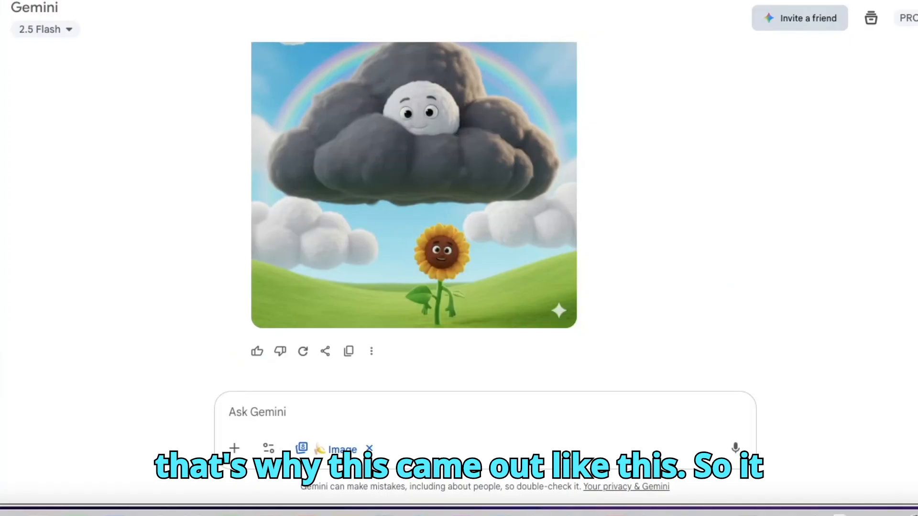
scroll(111, 310, up, 15)
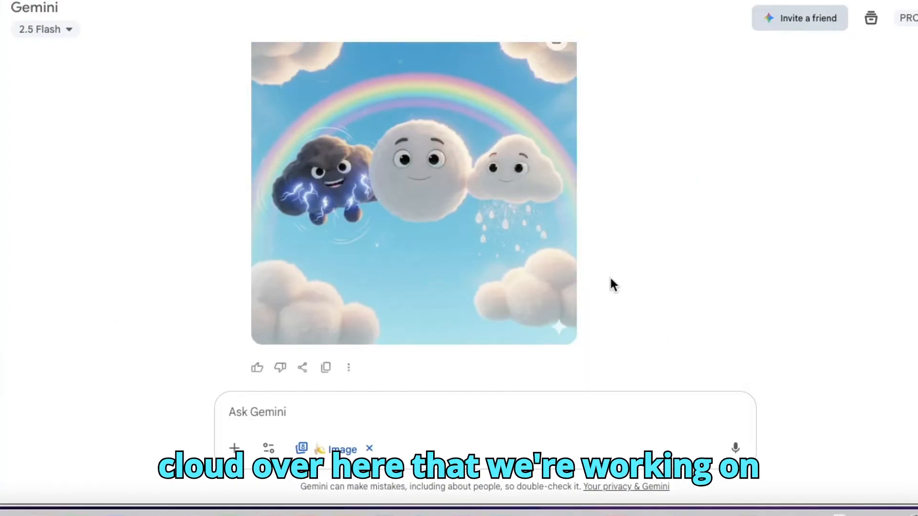
scroll(504, 217, down, 12)
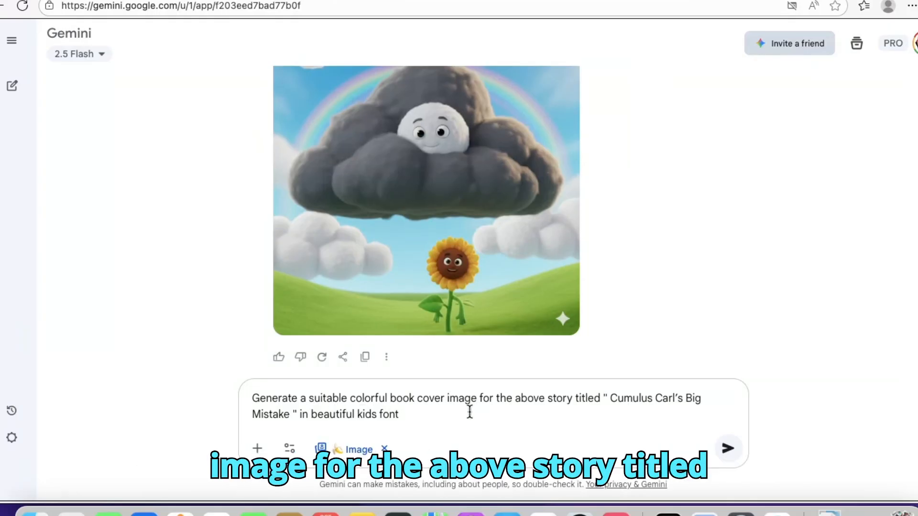
click(729, 449)
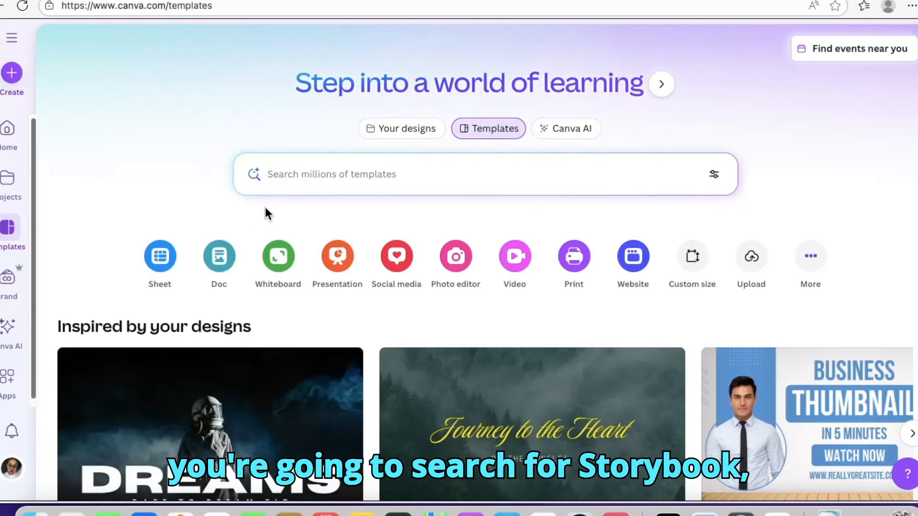
- Search Canva's templates for "storybook" using the matching suggestion
text(st)
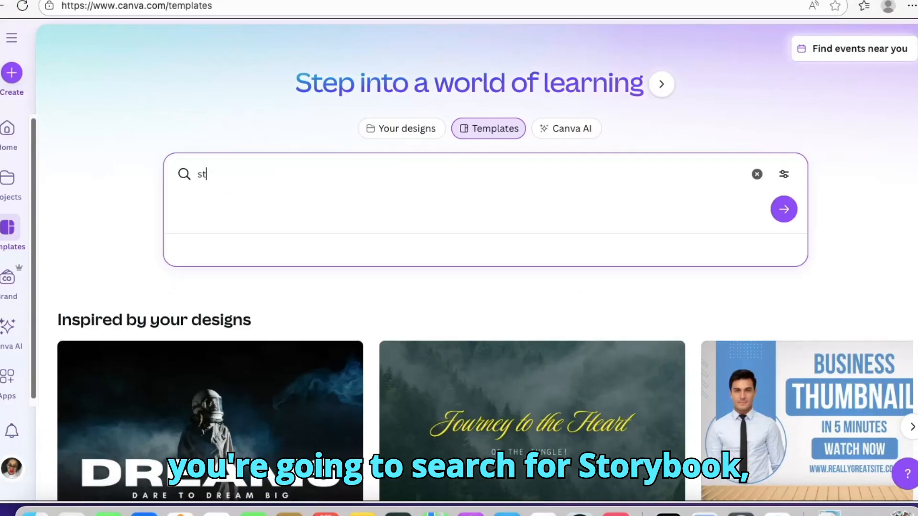
text(o)
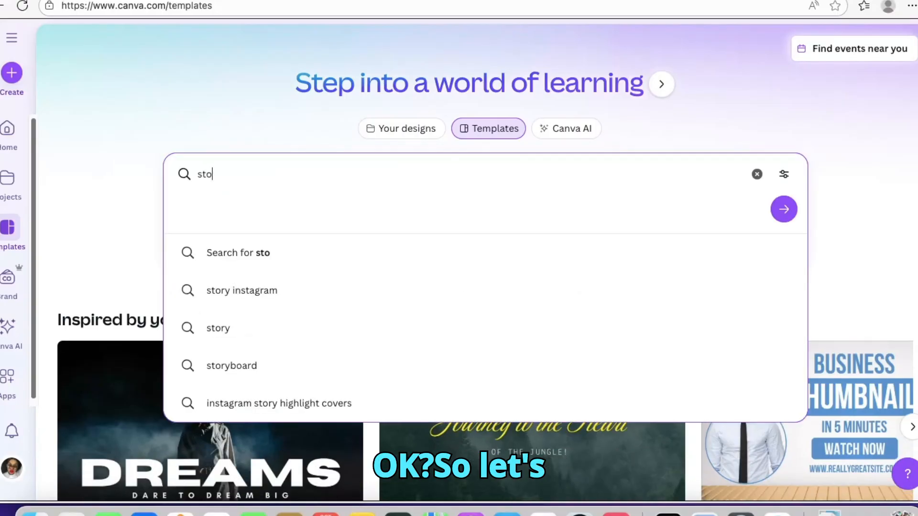
text(ry)
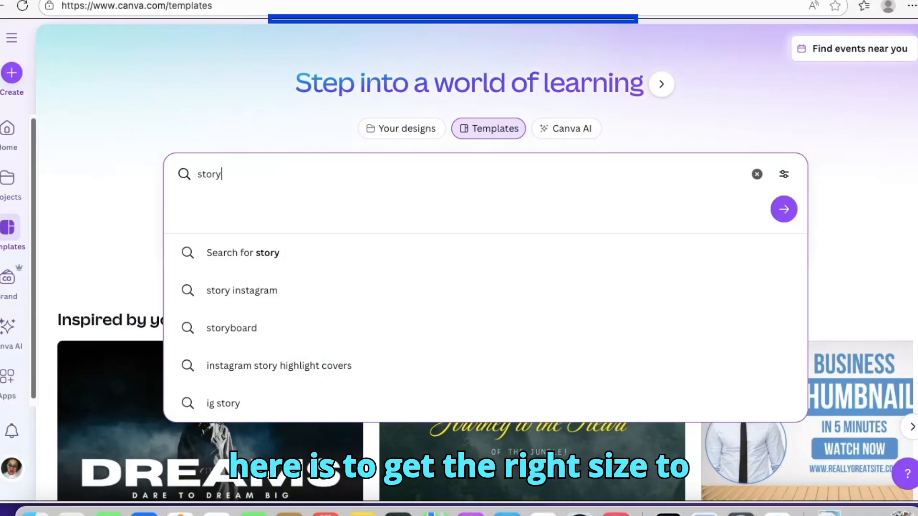
text(b)
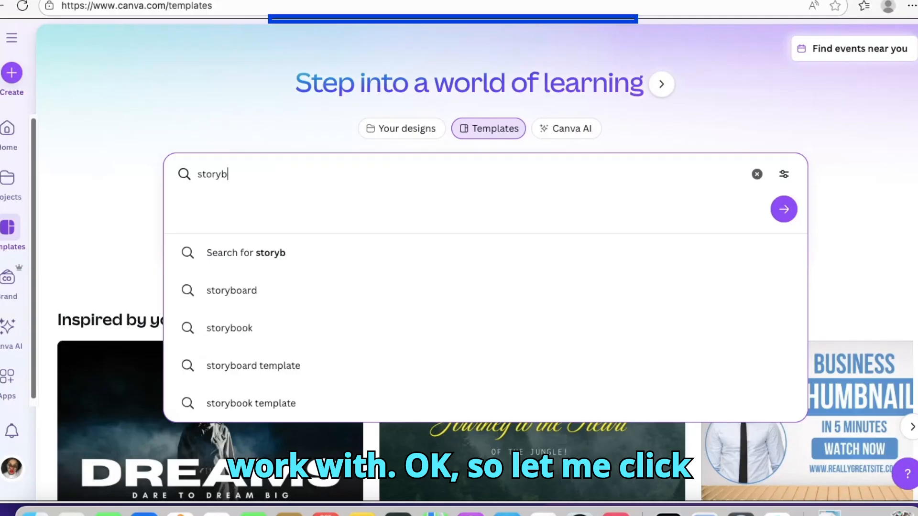
click(229, 330)
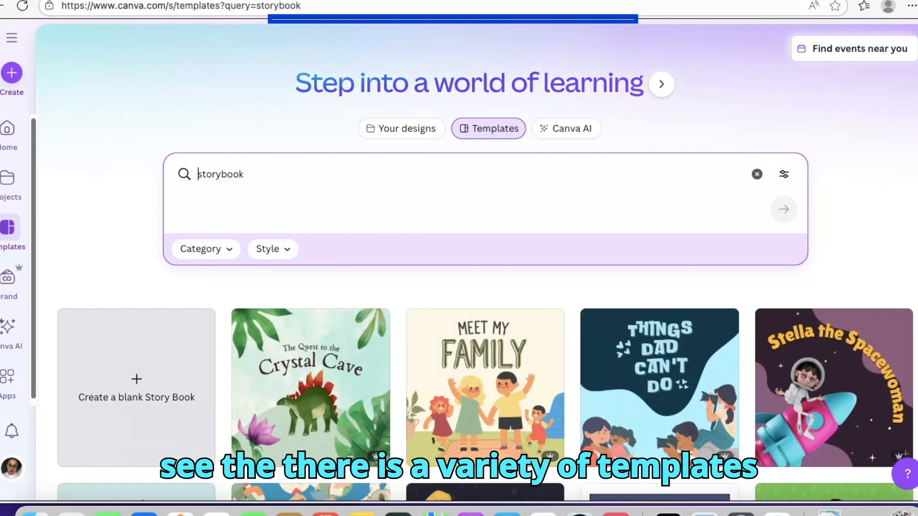
- Browse the storybook templates and create a blank Story Book design
scroll(477, 262, down, 5)
scroll(875, 271, up, 1)
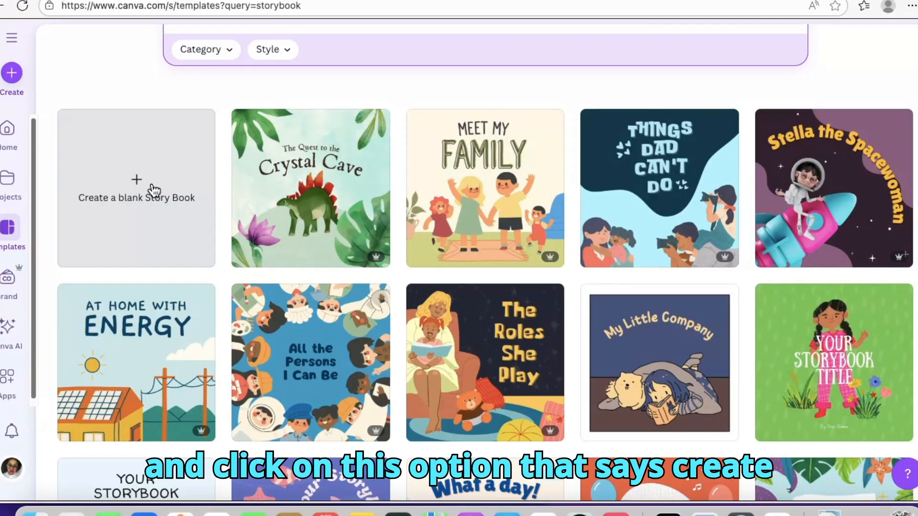
click(137, 182)
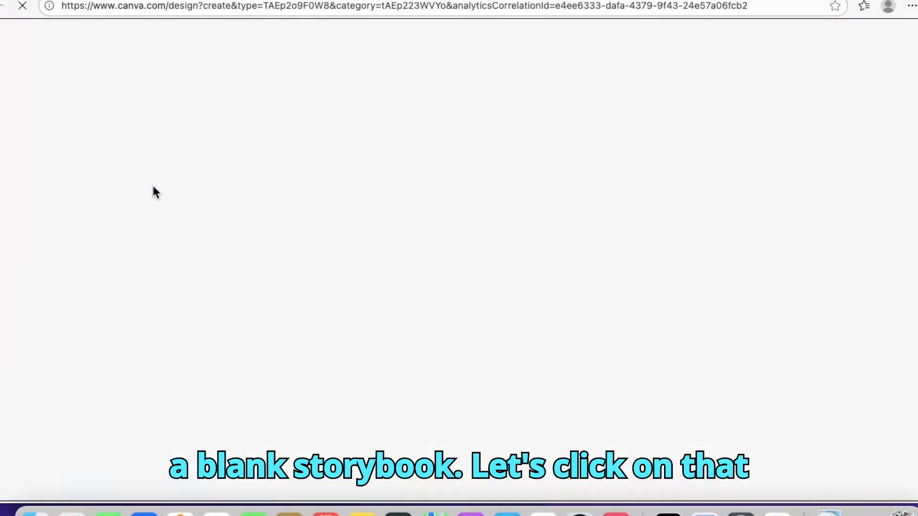
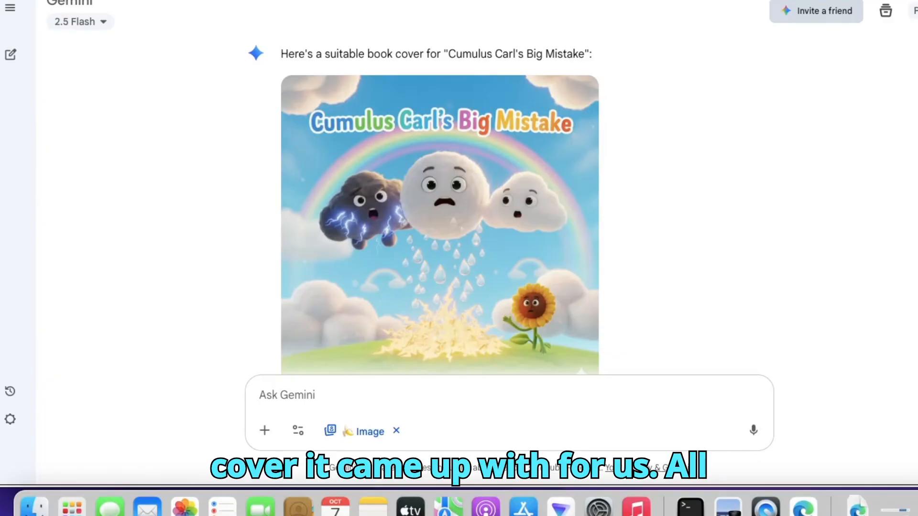
- Review the generated cover in Gemini, switch to Canva and add the uploaded cover image to the blank Story Book page
scroll(440, 201, down, 2)
scroll(440, 201, up, 2)
mouse_move(580, 98)
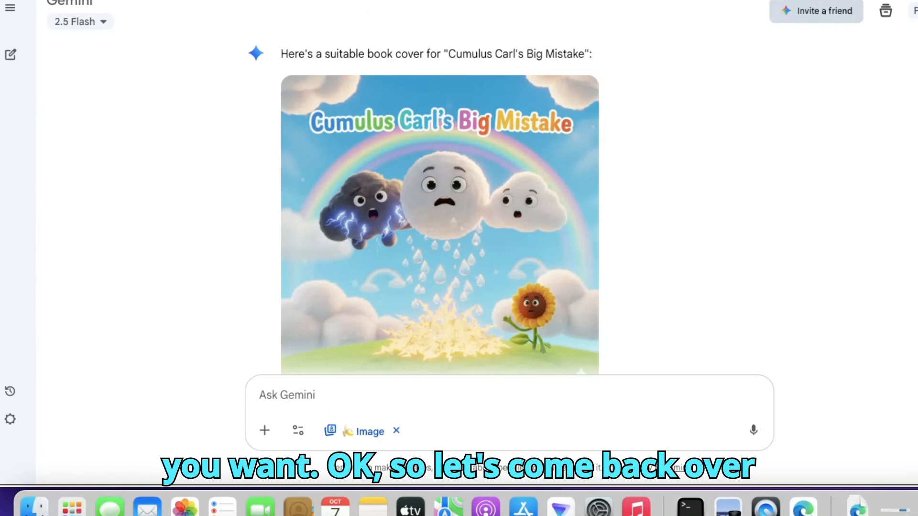
click(309, 1)
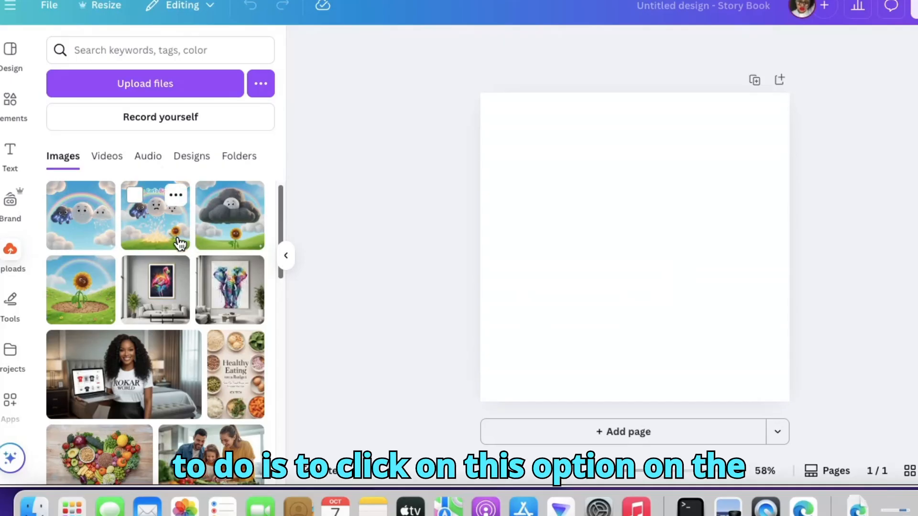
click(165, 234)
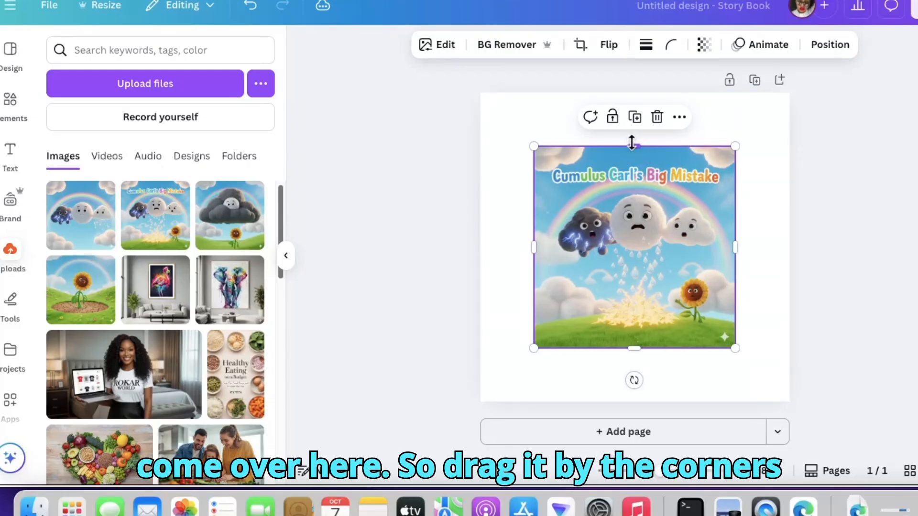
- Stretch the cover image on all four sides until it fills the whole page
drag(634, 145, 632, 89)
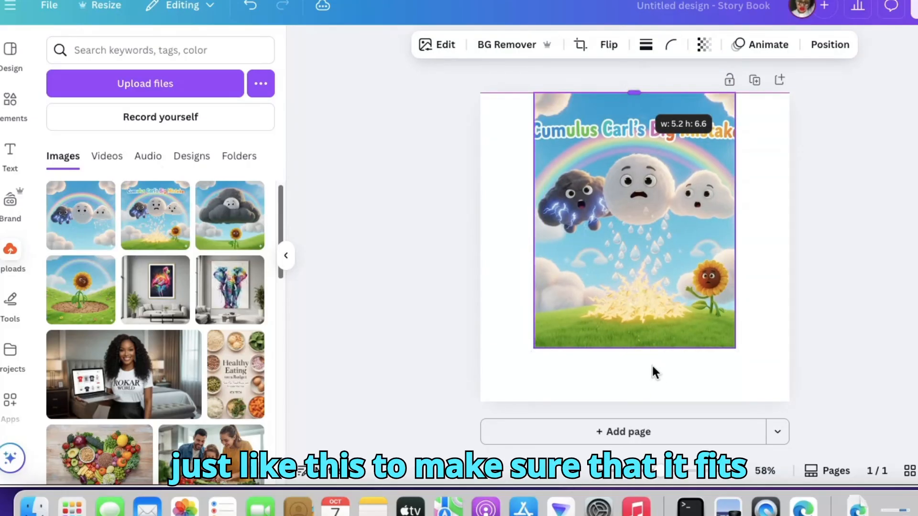
drag(635, 348, 632, 402)
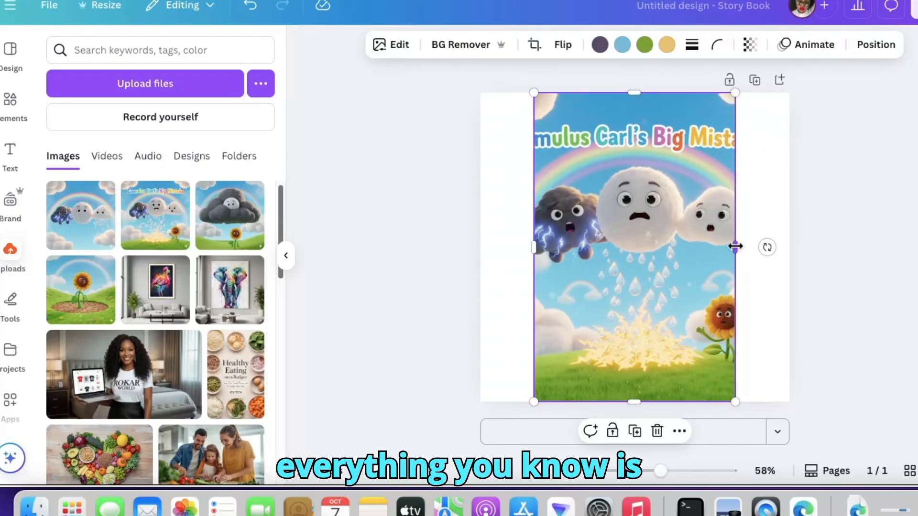
drag(735, 247, 789, 250)
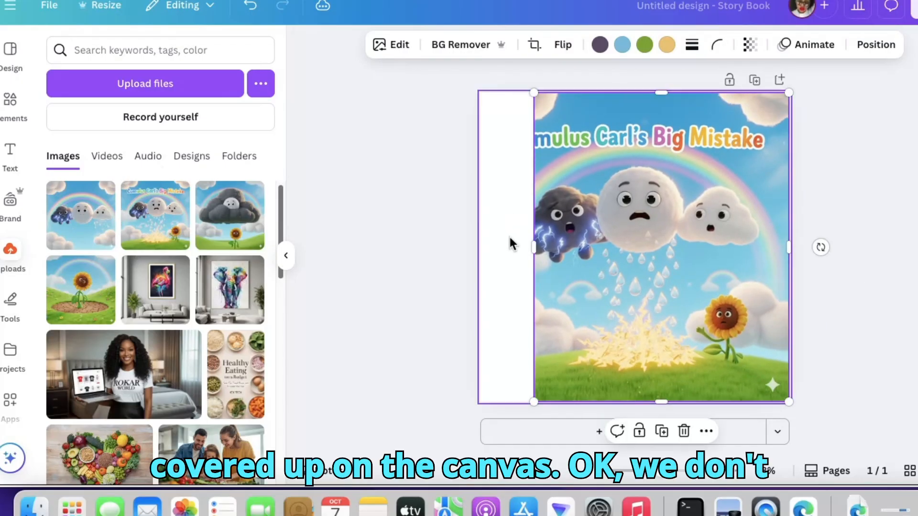
drag(535, 248, 484, 244)
click(908, 215)
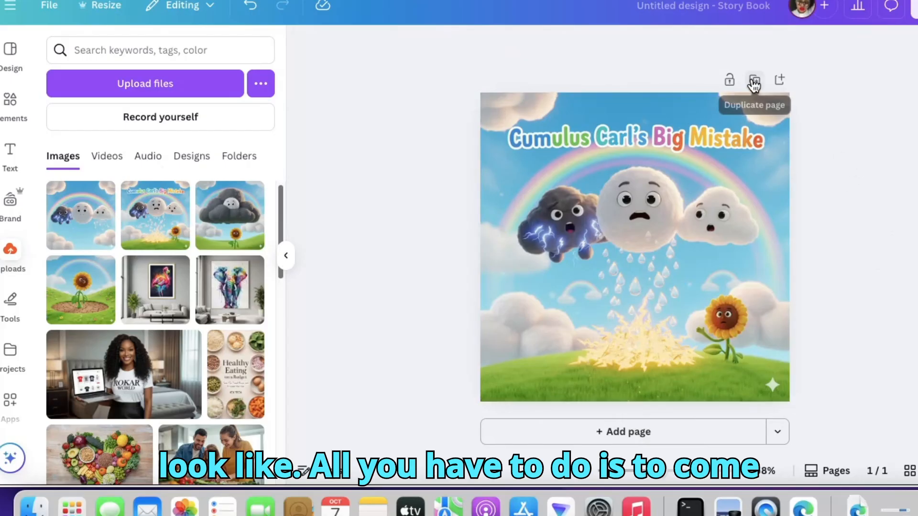
- Add a blank second page after the cover and insert a text box on it
click(780, 81)
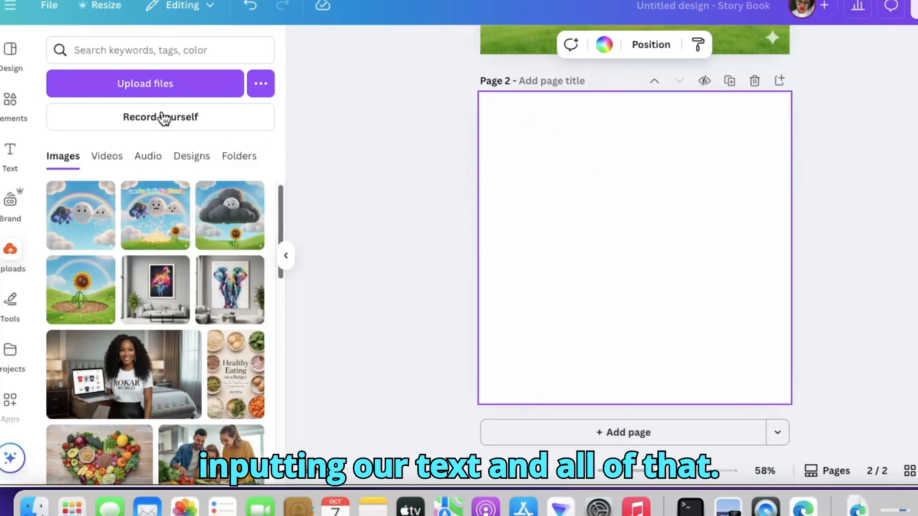
click(10, 151)
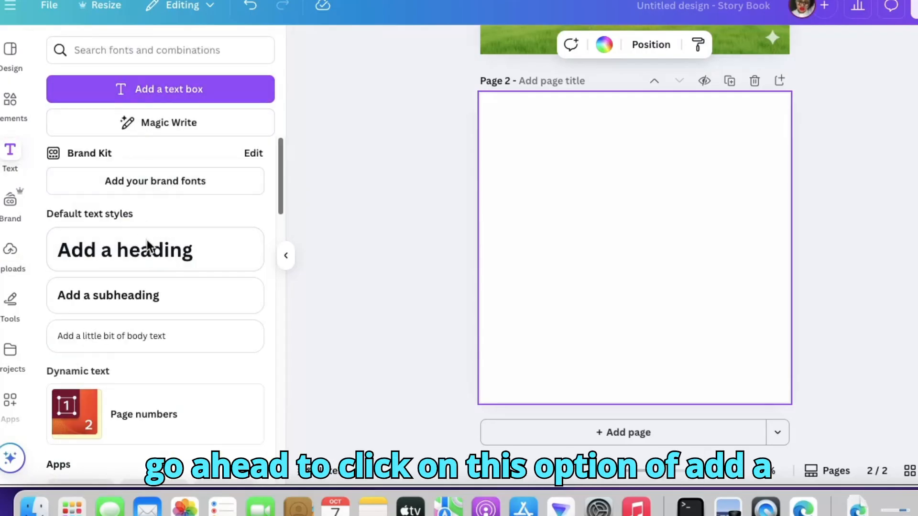
click(184, 103)
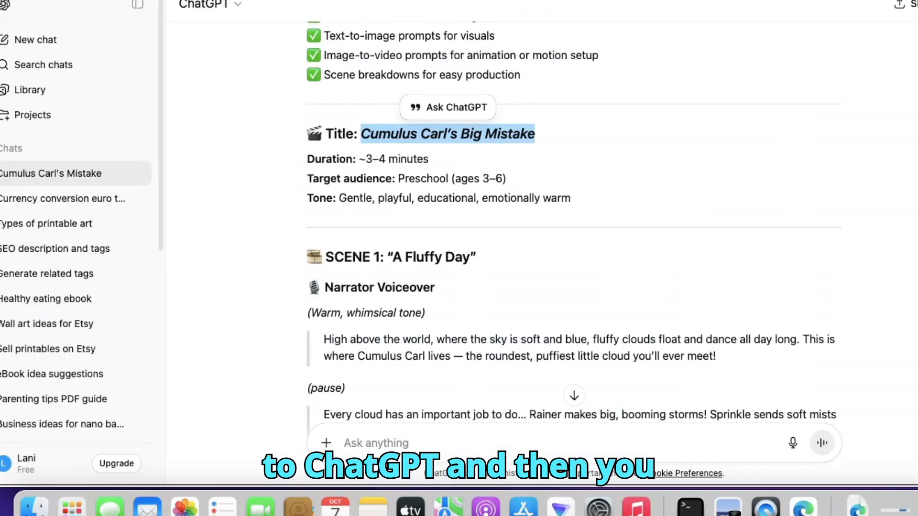
- Copy Scene 1's dialogue in ChatGPT, from Rainer's line to the note about Carl pulling back his raindrops
scroll(583, 180, down, 6)
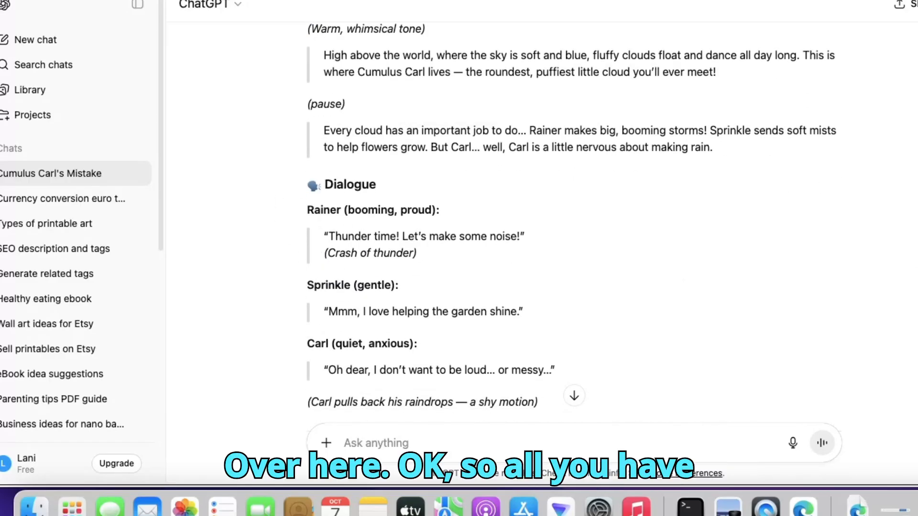
scroll(574, 220, down, 2)
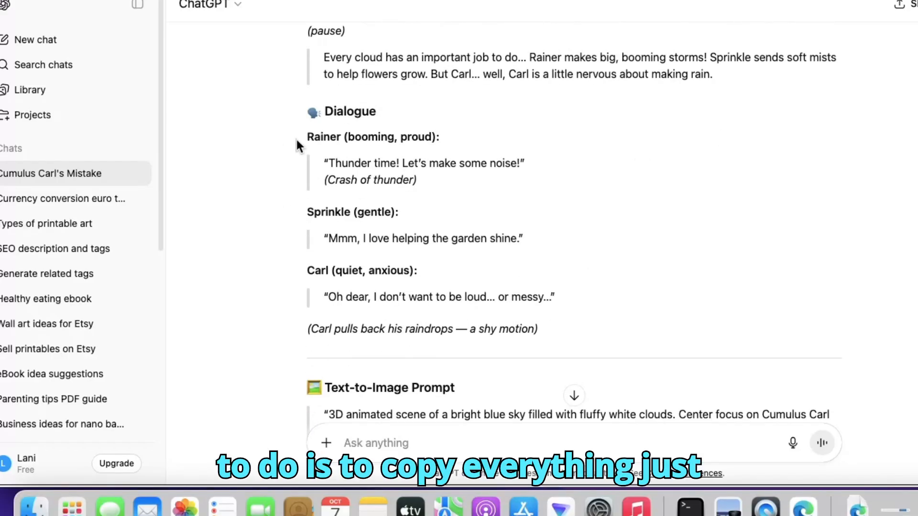
drag(306, 136, 525, 341)
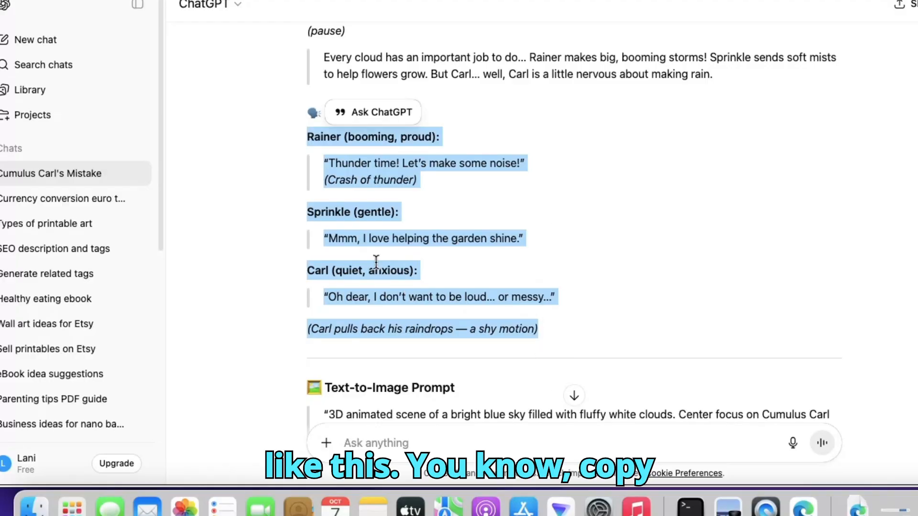
right_click(388, 241)
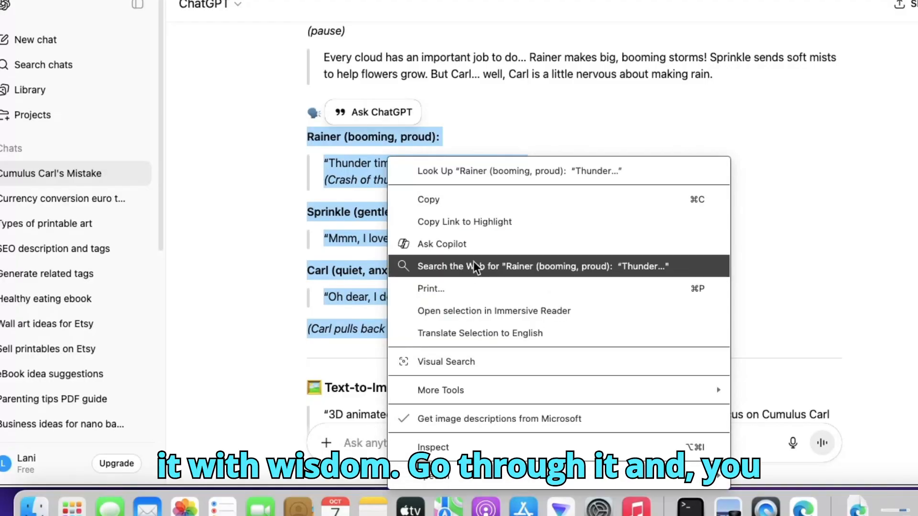
click(472, 207)
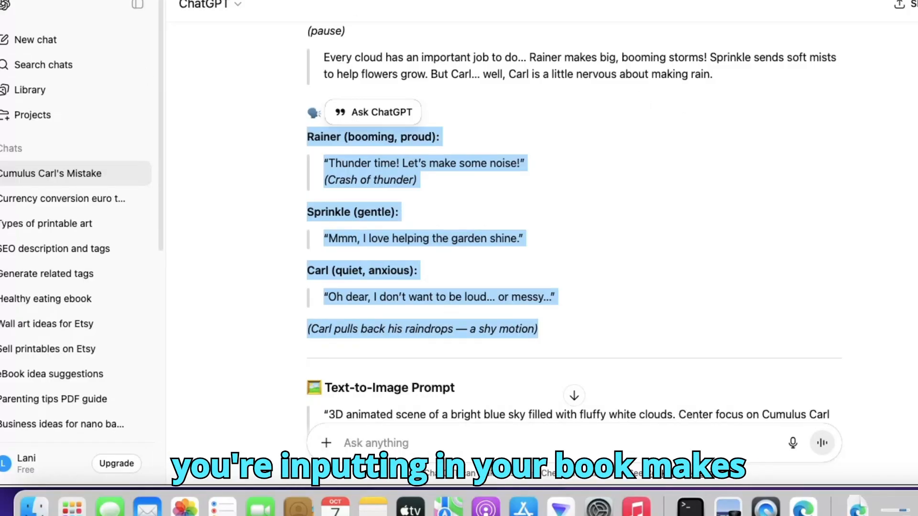
- Back in Canva, replace page 2's placeholder text with the copied dialogue and move the text block to the upper part of the page
key(ctrl+Tab)
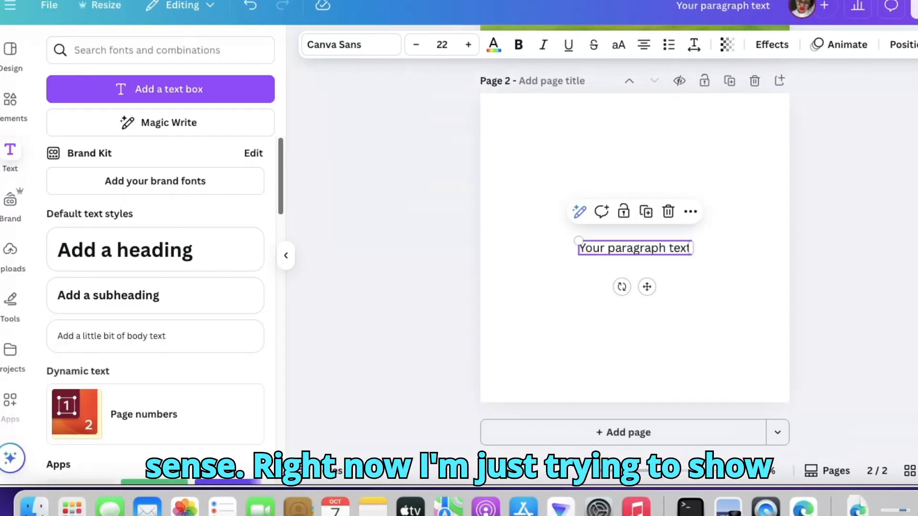
double_click(591, 251)
right_click(587, 248)
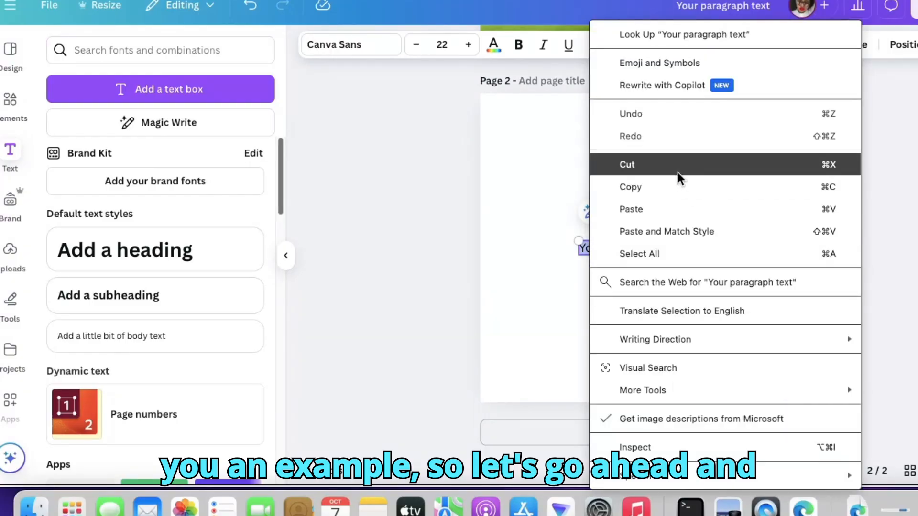
click(655, 209)
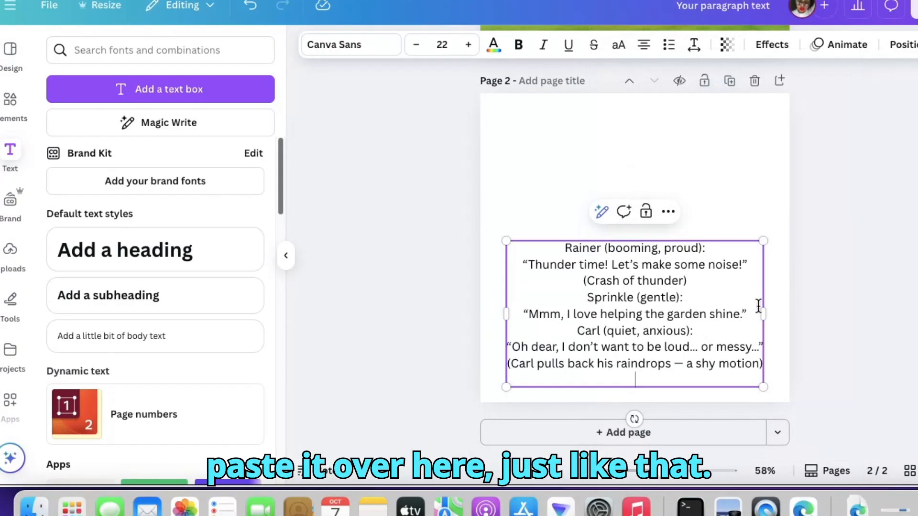
click(866, 241)
click(635, 287)
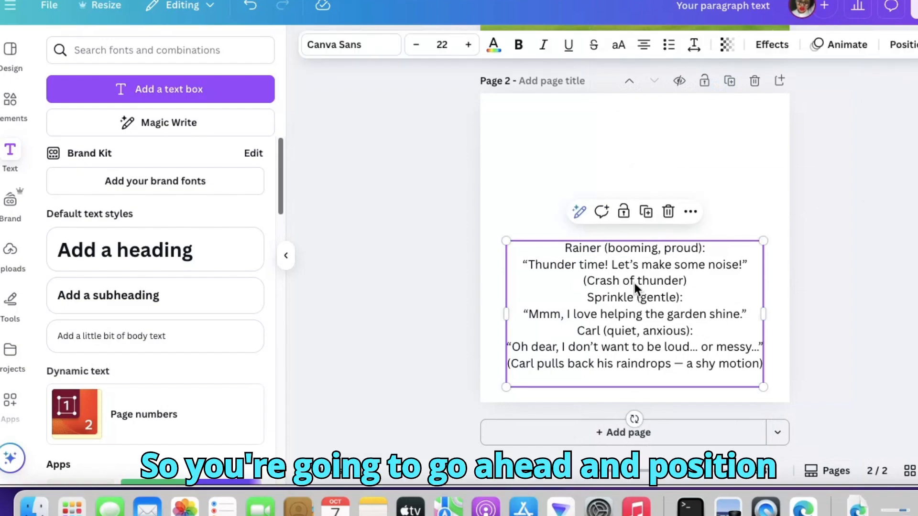
drag(635, 287, 642, 159)
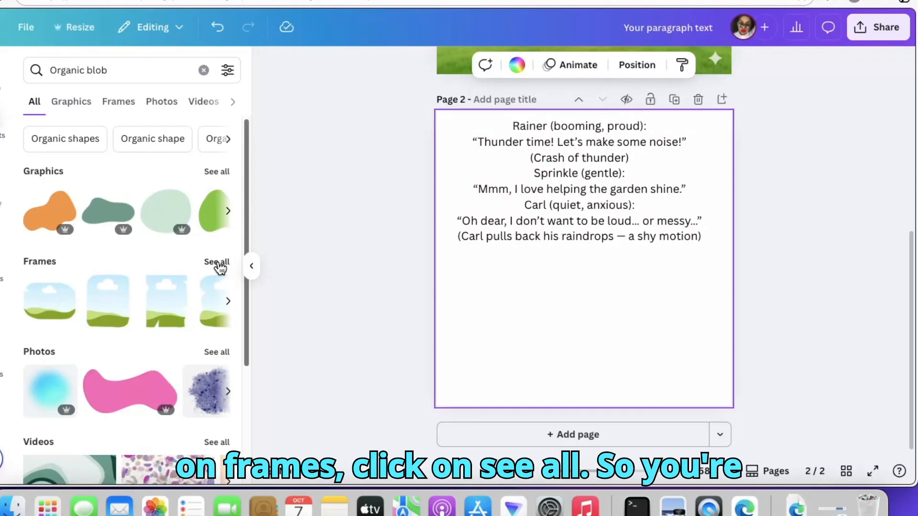
- Show all frames in the "Organic blob" element results and shorten the search to "blob"
click(215, 266)
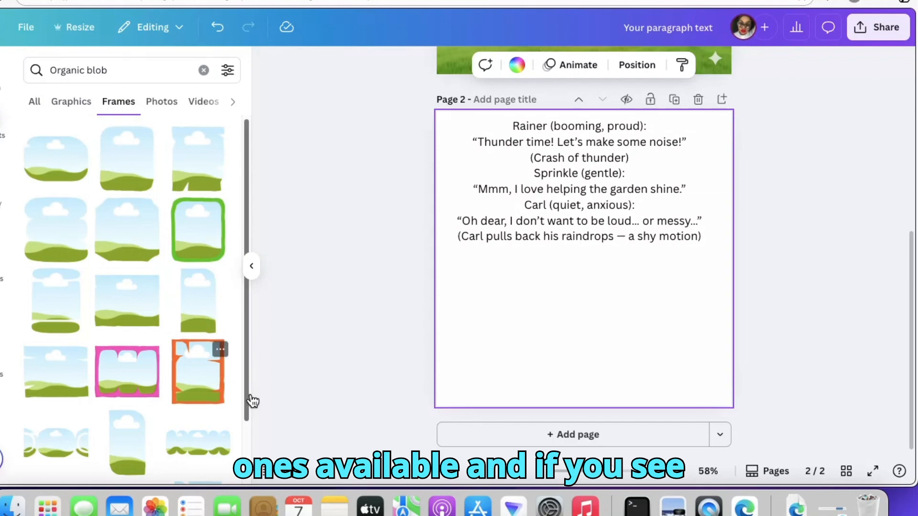
scroll(244, 416, down, 1)
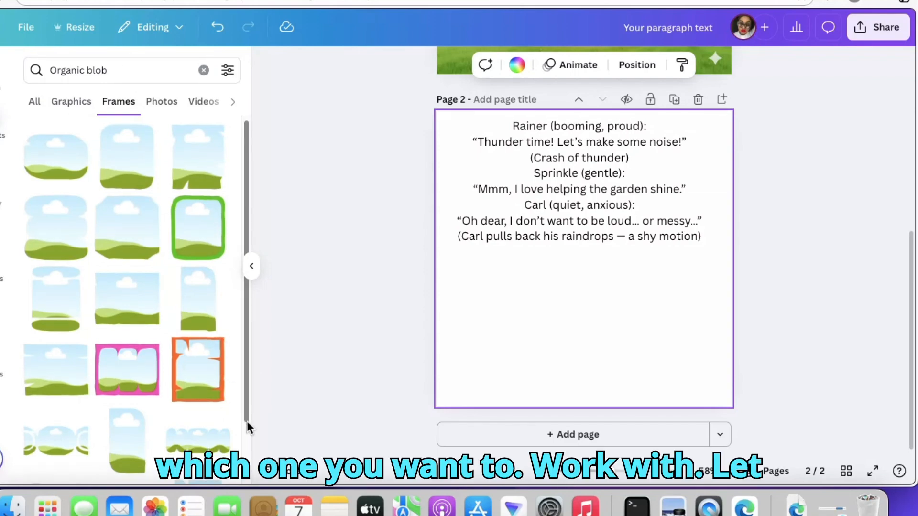
scroll(247, 421, down, 3)
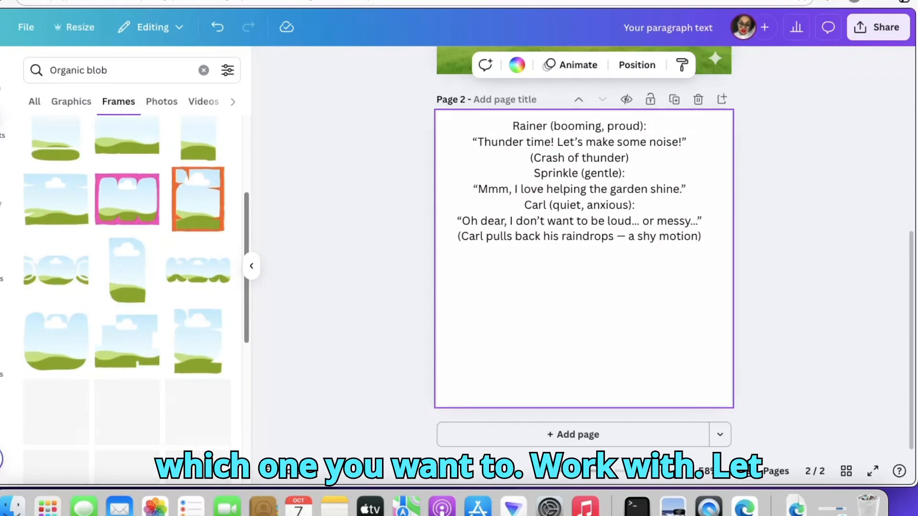
click(79, 70)
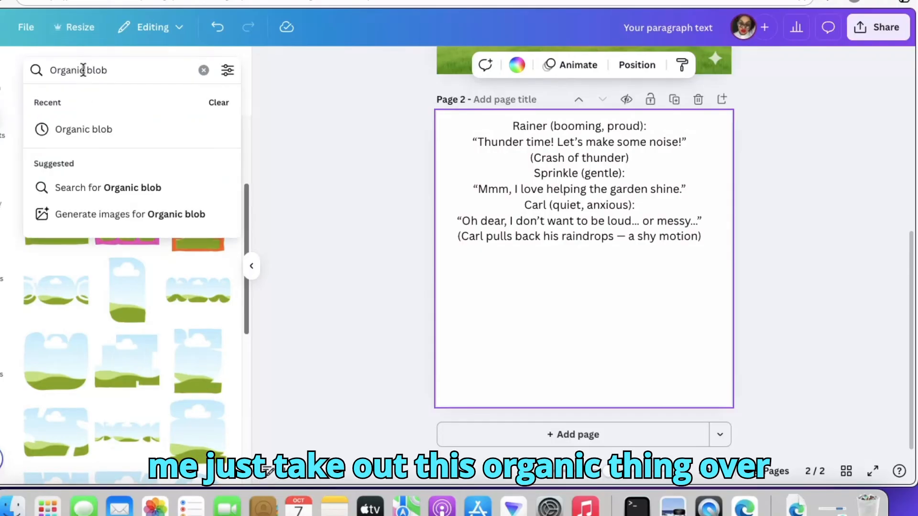
drag(84, 70, 38, 64)
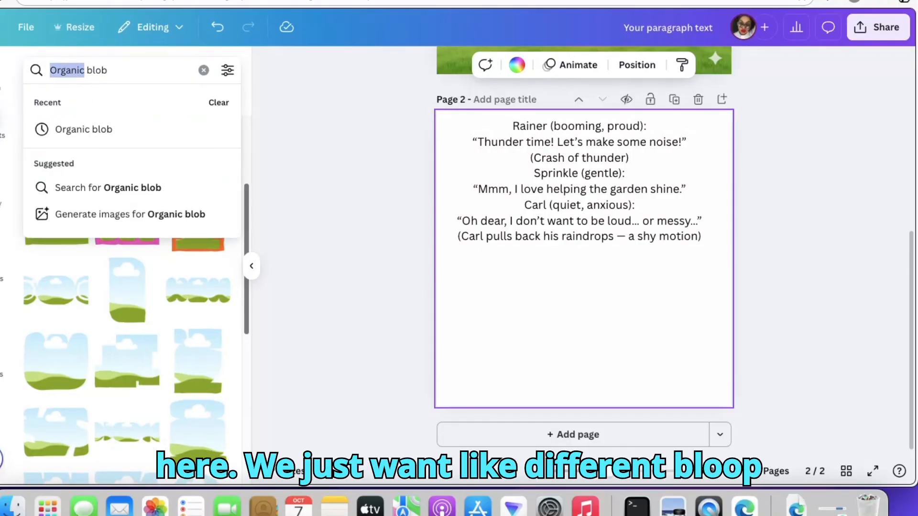
key(Escape)
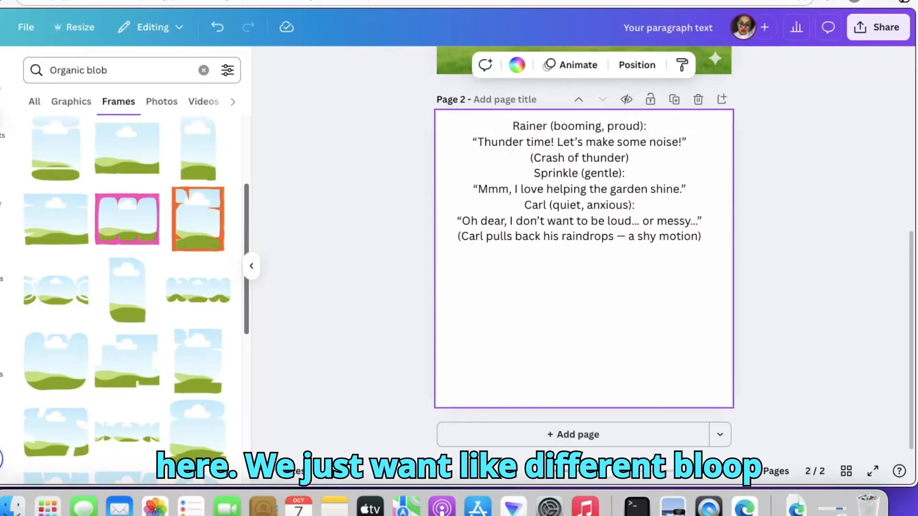
click(83, 71)
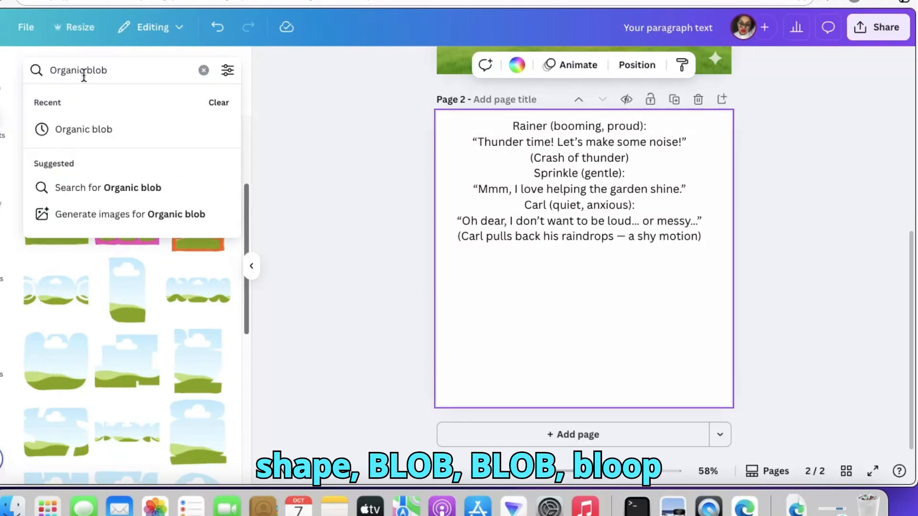
key(BackSpace)
key(BackSpace)
key(BackSpace)
key(BackSpace)
key(BackSpace)
key(BackSpace)
key(BackSpace)
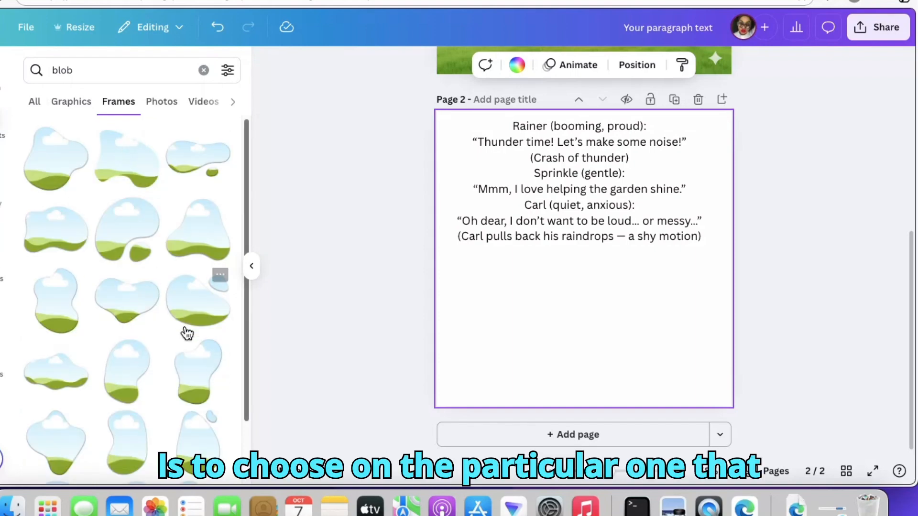
- Add the wide blob frame with a small detached drop to page 2 and shift it toward the page's left edge
click(196, 306)
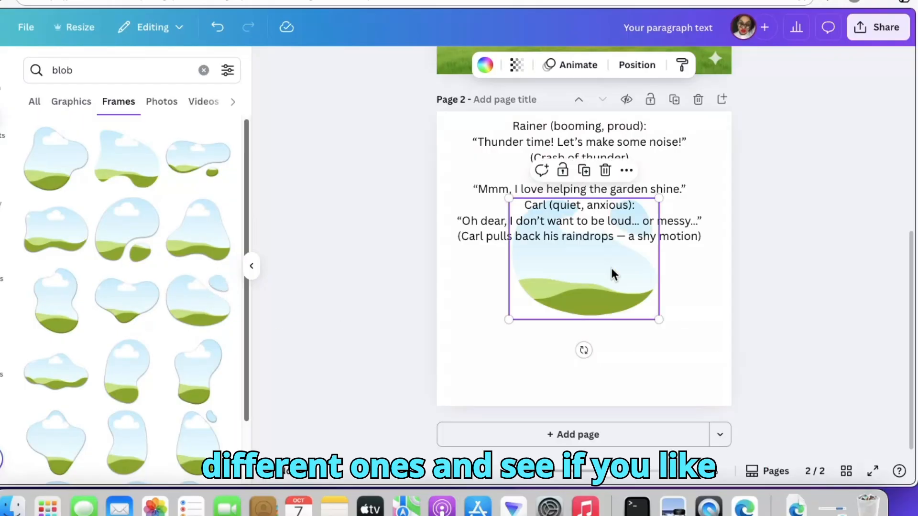
drag(590, 303, 526, 311)
- Right-align the dialogue text and move it into page 2's upper-right corner
click(635, 199)
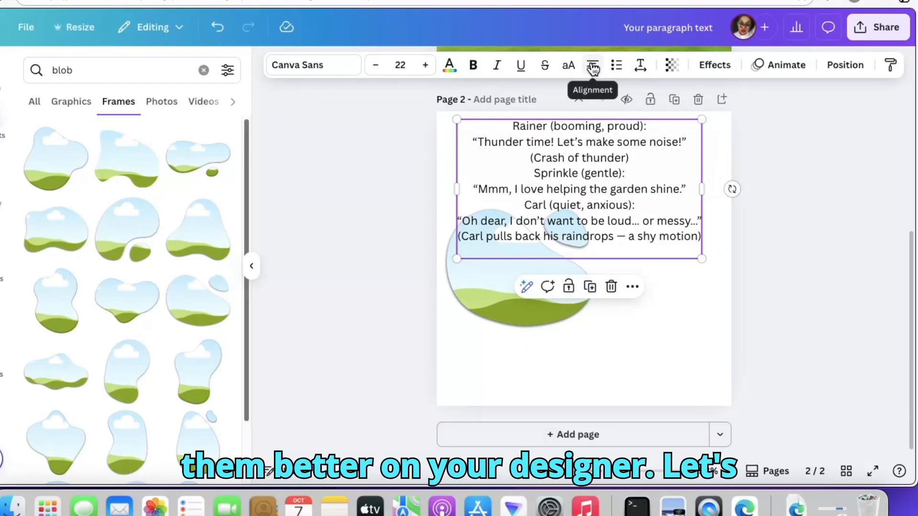
click(593, 66)
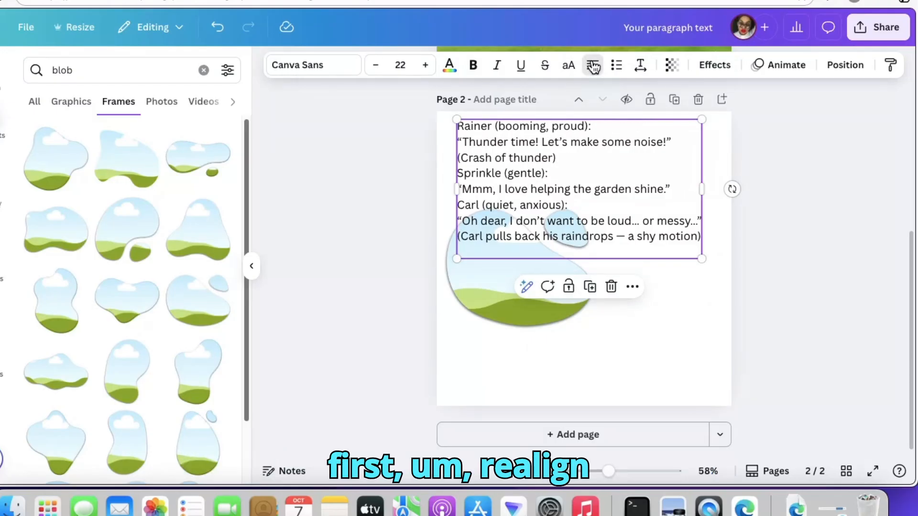
click(593, 66)
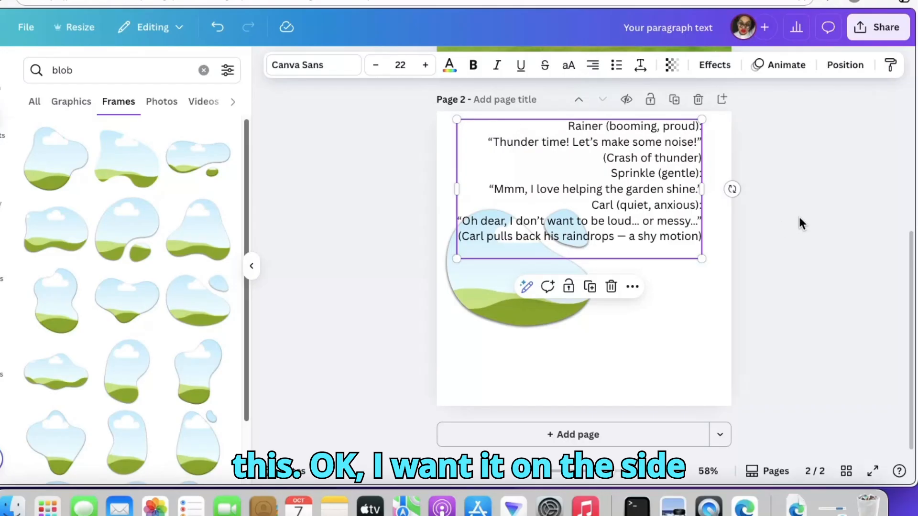
drag(584, 205, 605, 196)
- Enlarge the blob frame to nearly the page's width and align it with the bottom of page 2
click(499, 279)
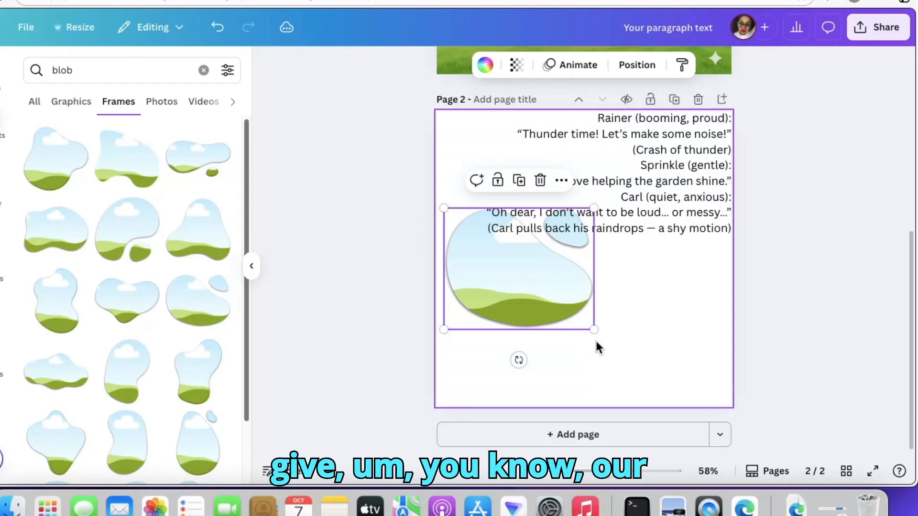
drag(617, 369, 696, 448)
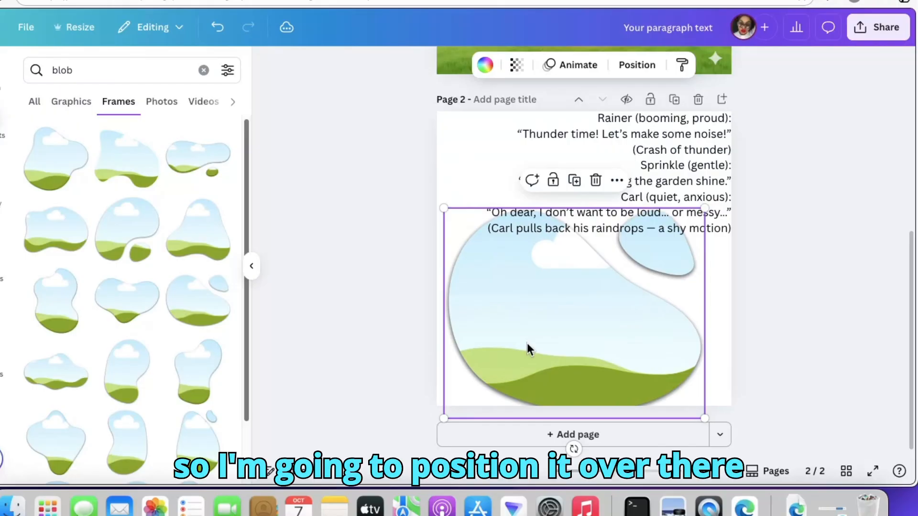
drag(527, 343, 523, 330)
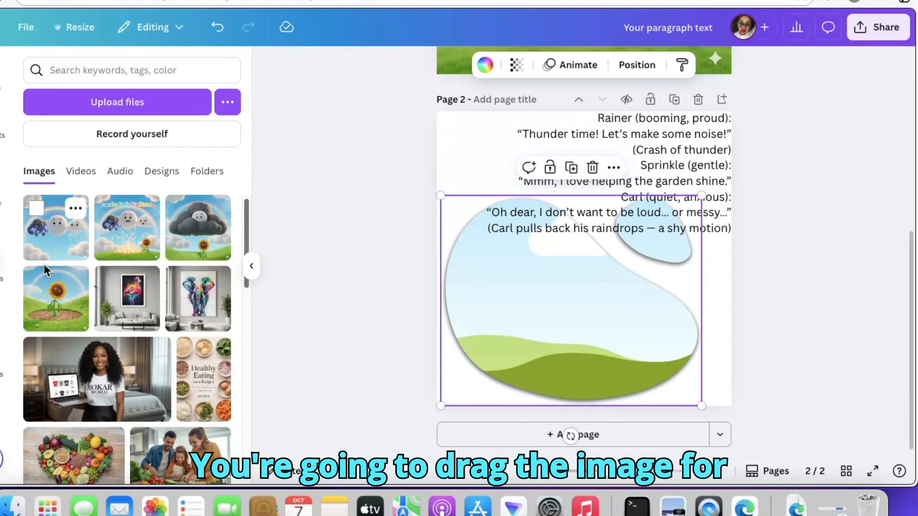
- Fill page 2's blob frame with the uploaded image of the three clouds under a rainbow and compare the page with the cover
drag(51, 250, 526, 286)
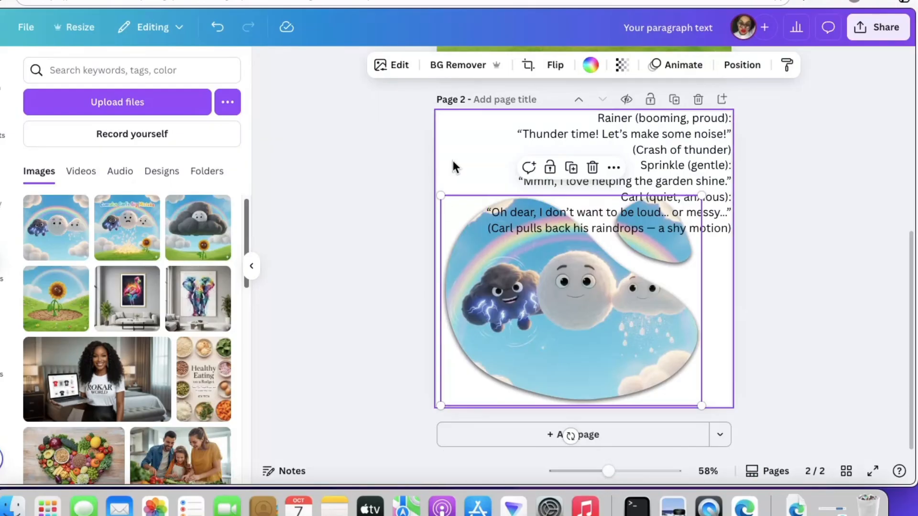
click(461, 118)
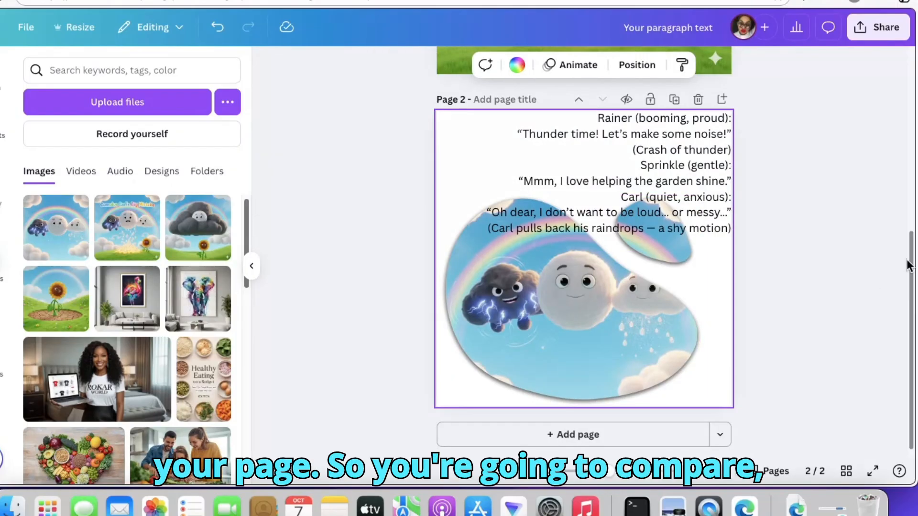
drag(912, 267, 914, 86)
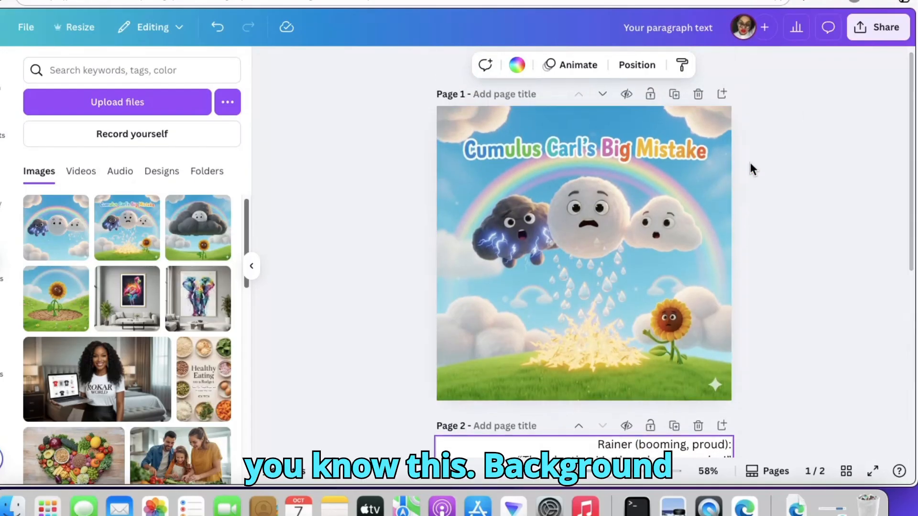
drag(914, 264, 909, 463)
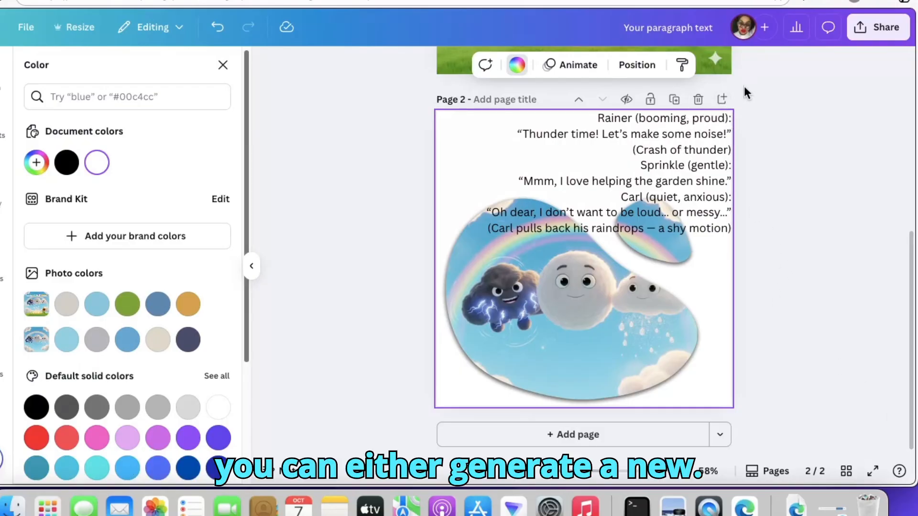
- Add a blank page after page 2 and return to page 2's background
click(723, 99)
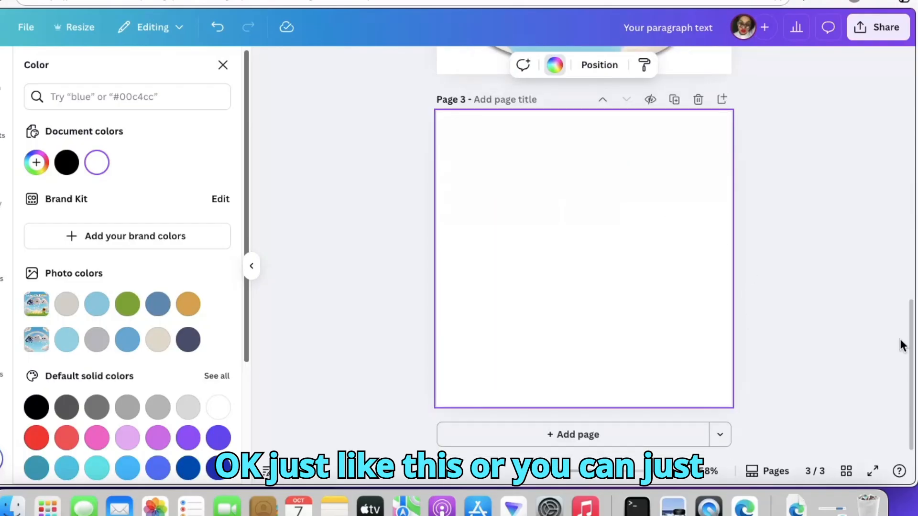
scroll(902, 345, up, 5)
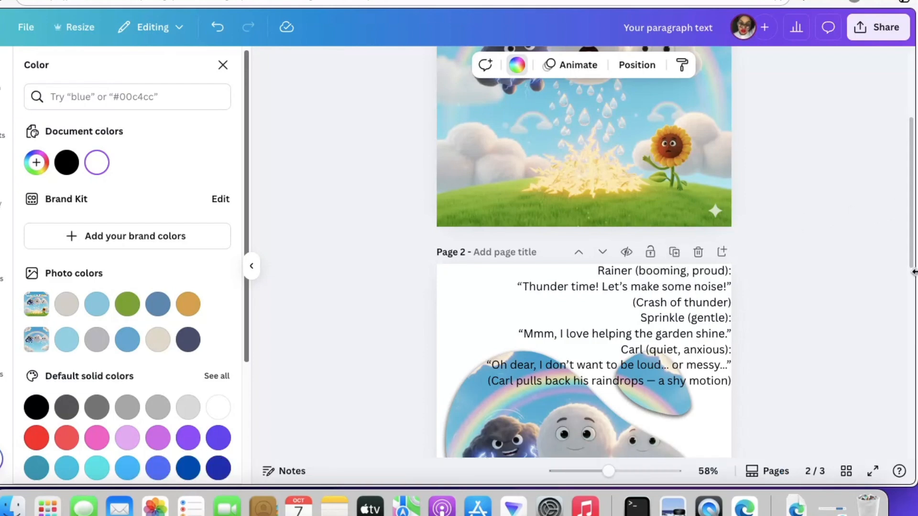
scroll(907, 253, down, 5)
scroll(911, 287, up, 5)
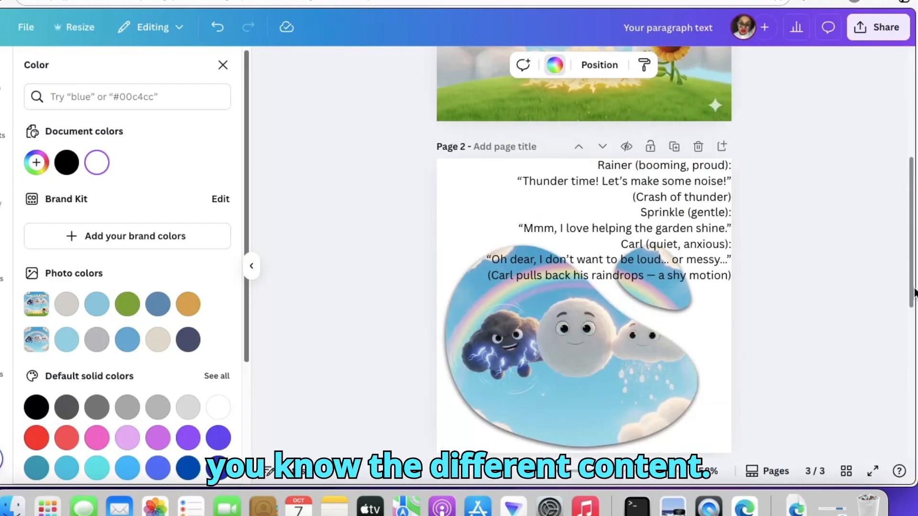
scroll(911, 287, down, 2)
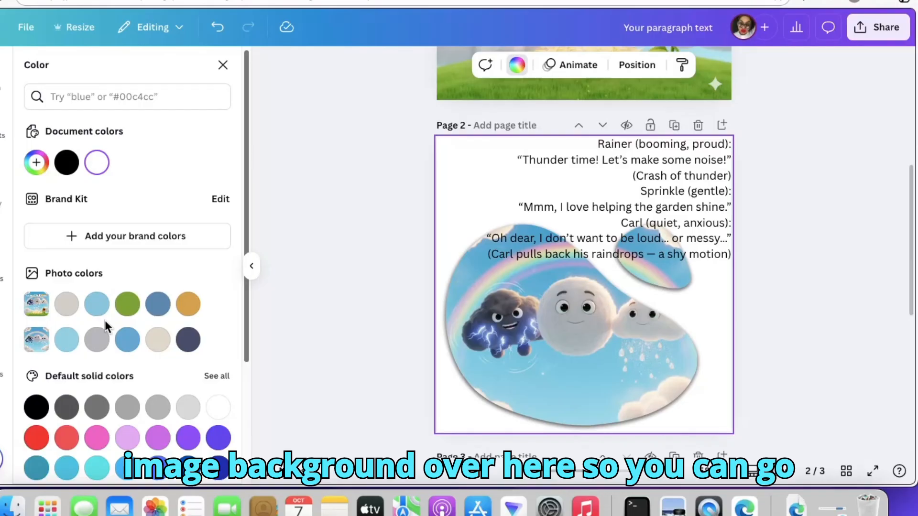
- Try green, light blue, steel blue, orange, dark slate and beige photo colors as page 2's background
click(127, 304)
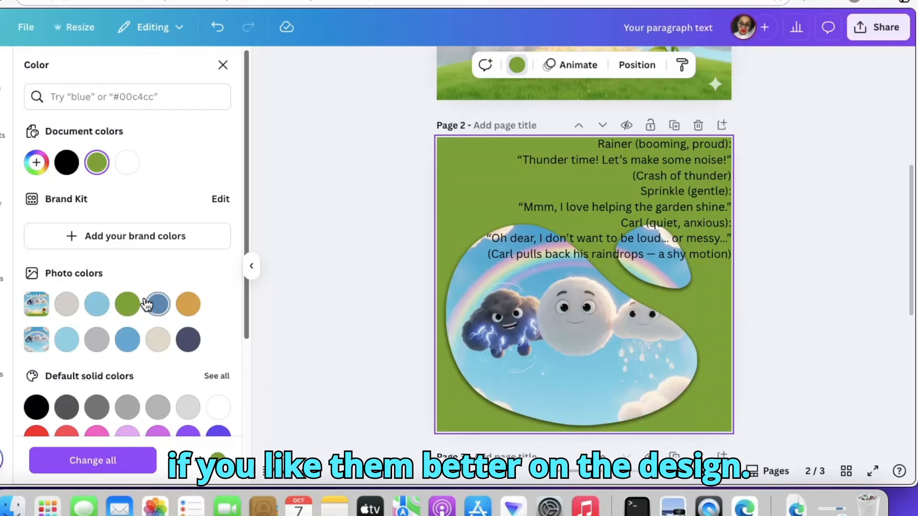
click(96, 304)
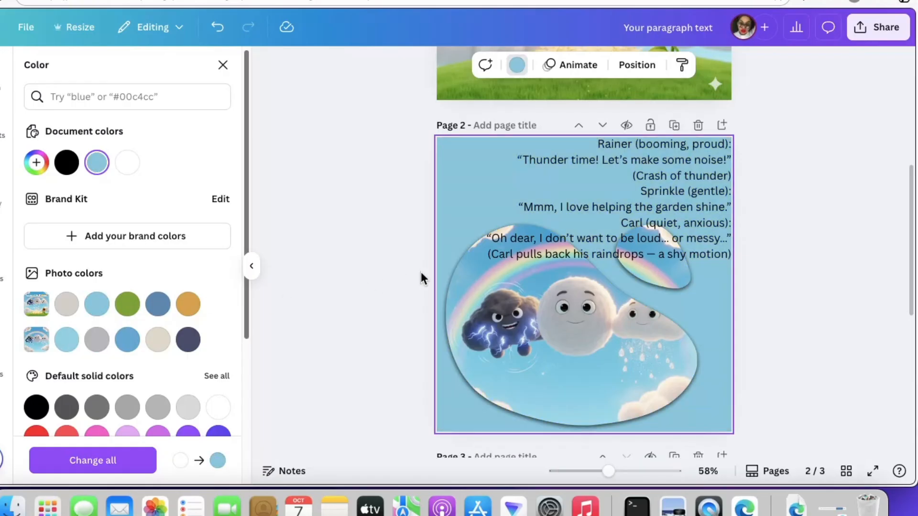
click(168, 305)
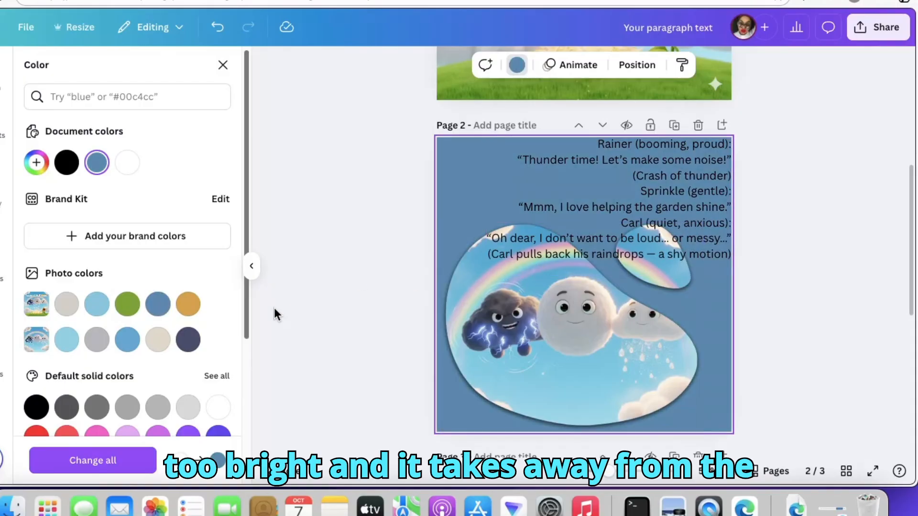
click(188, 304)
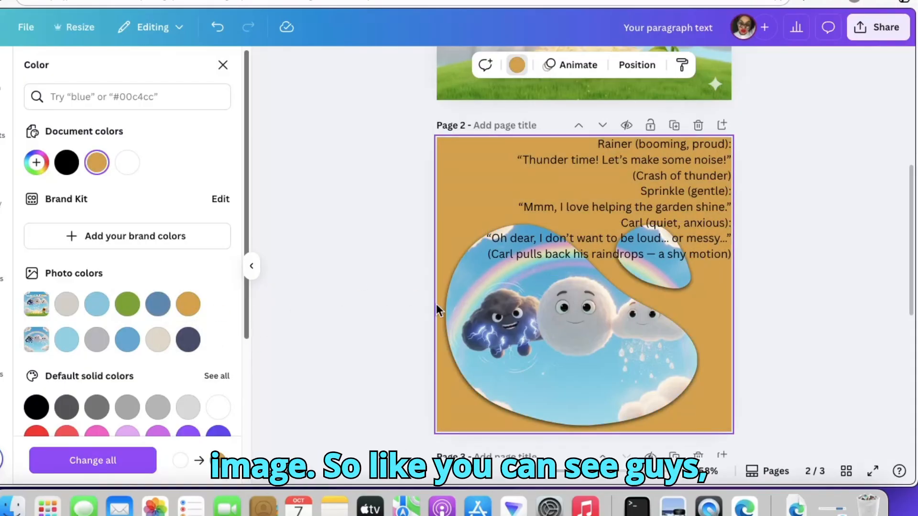
click(188, 339)
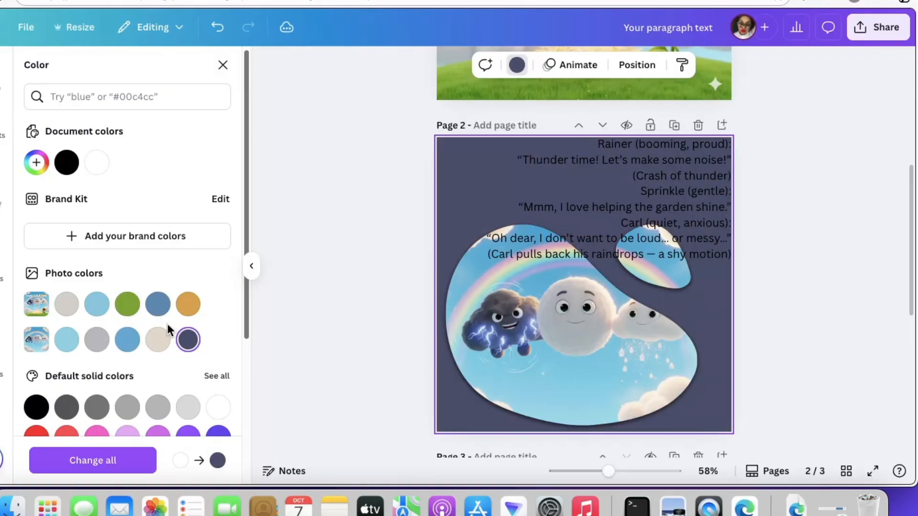
click(157, 340)
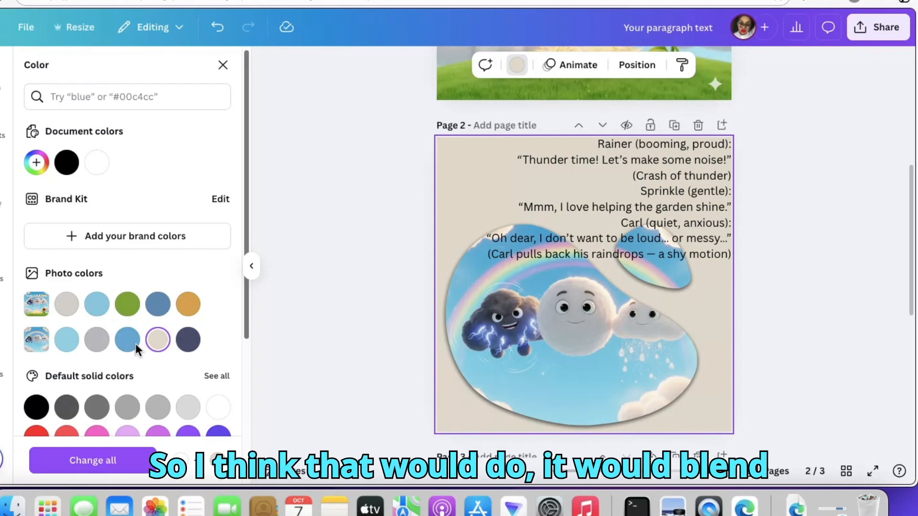
- Compare page 2's beige background with the cover page and look through the default solid colors
scroll(584, 253, down, 5)
scroll(583, 252, up, 15)
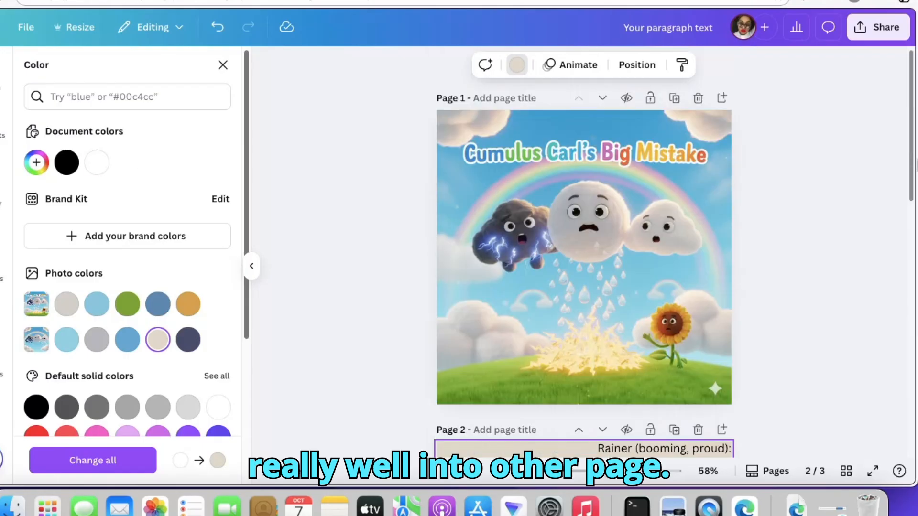
scroll(584, 252, down, 7)
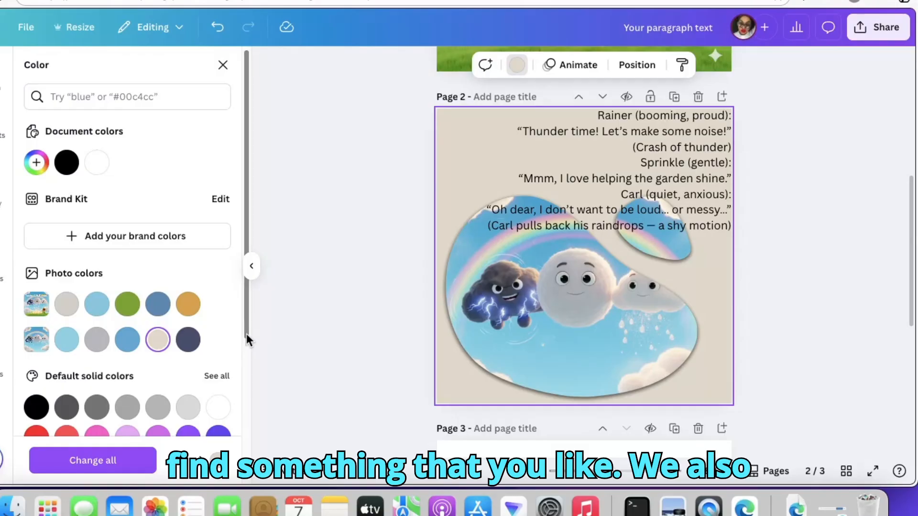
scroll(247, 338, down, 3)
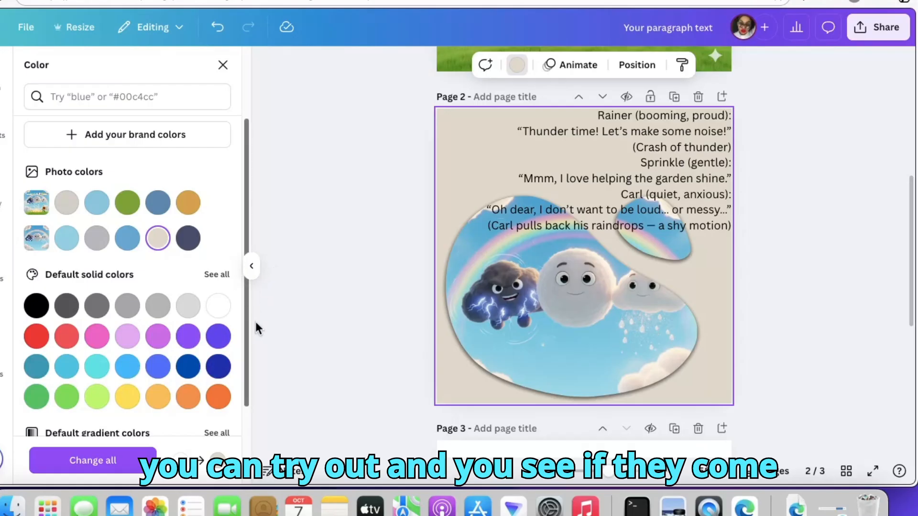
drag(250, 384, 253, 351)
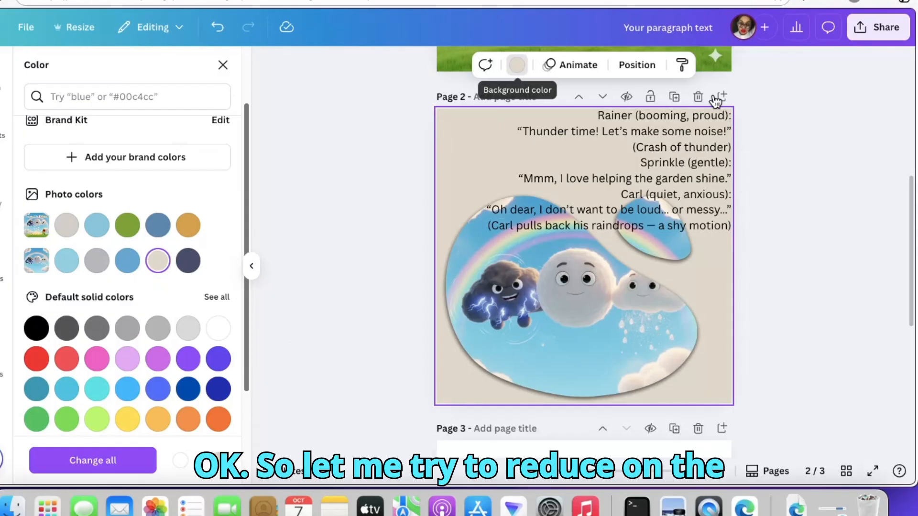
drag(913, 205, 907, 86)
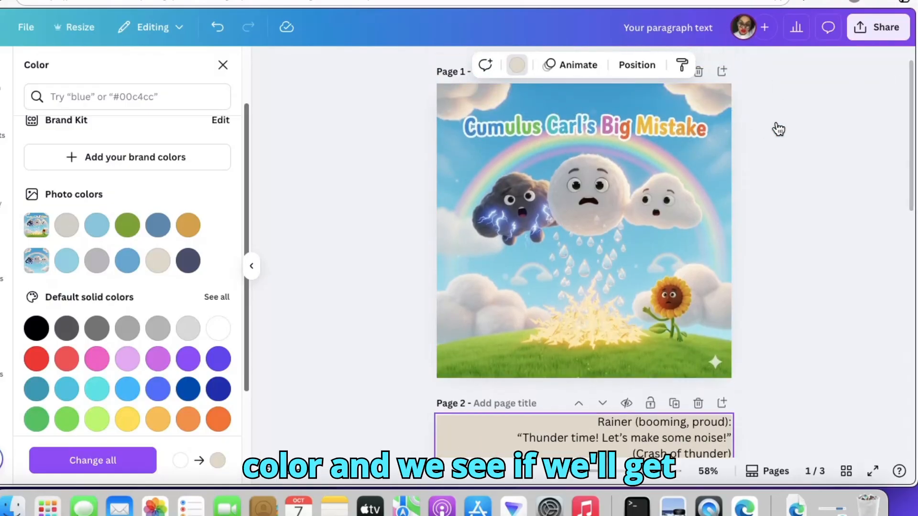
click(790, 336)
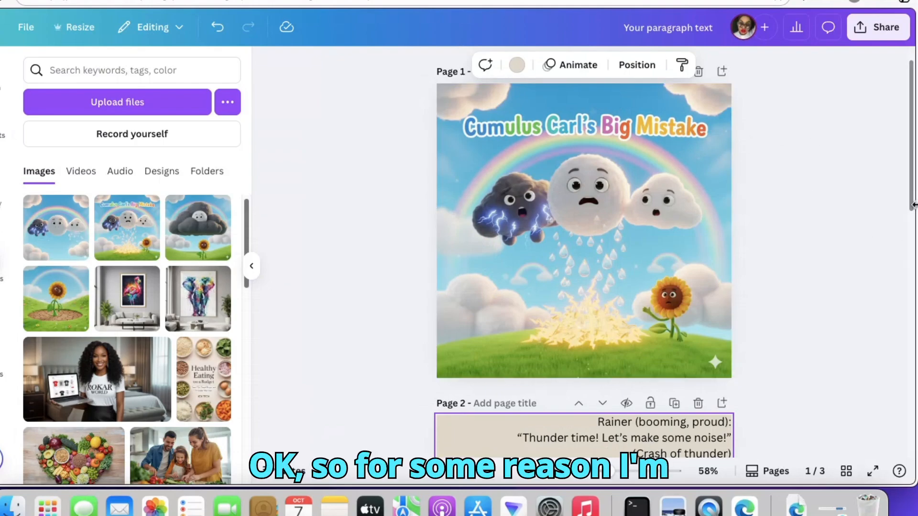
- Enlarge the dialogue text on page 2 to font size 23.3
scroll(913, 208, down, 8)
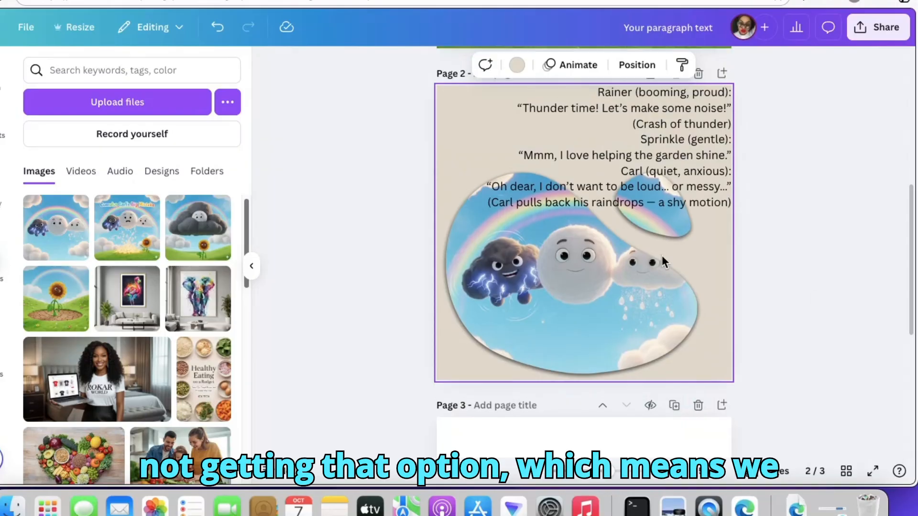
click(566, 150)
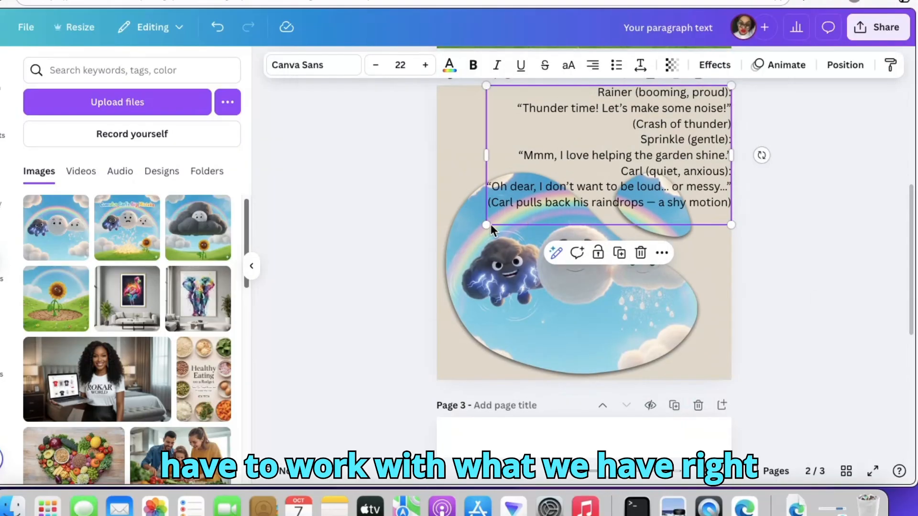
drag(485, 225, 469, 232)
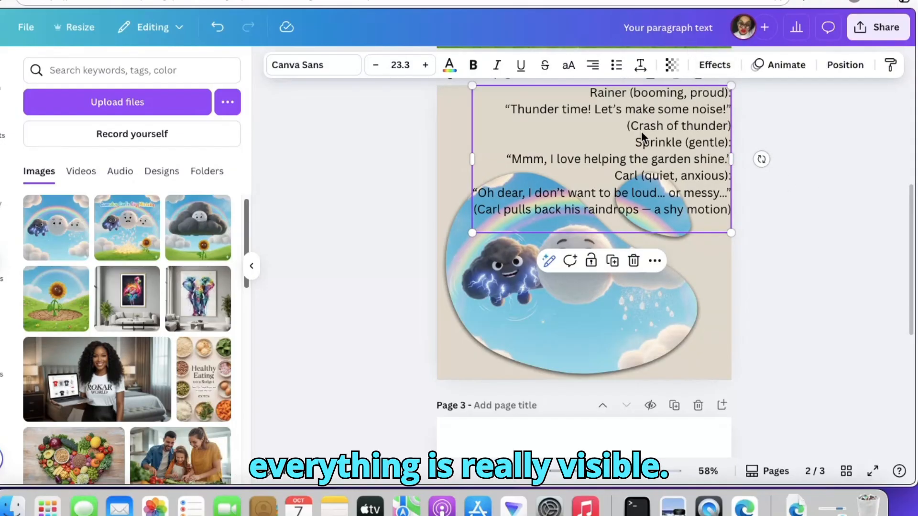
- Try the Splice and Outline effects on the dialogue text and settle on Lift with an intensity of 90
click(714, 65)
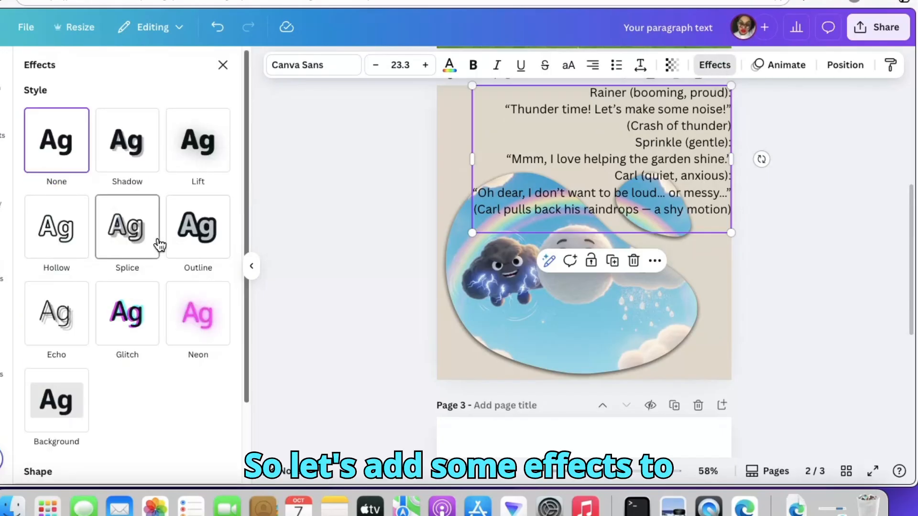
click(132, 242)
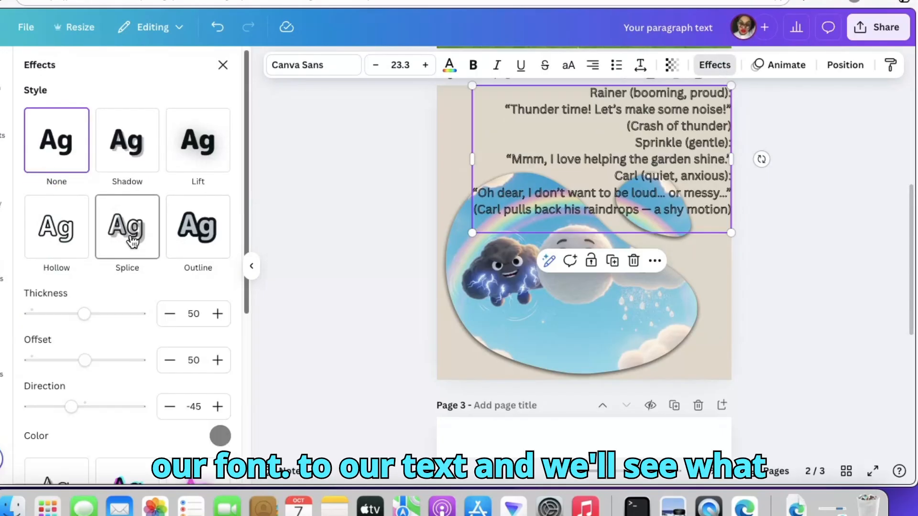
click(210, 239)
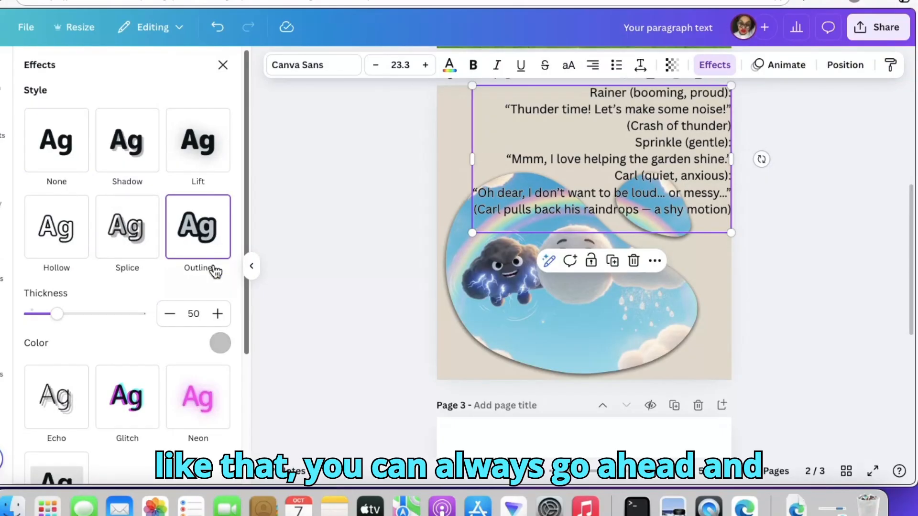
click(191, 167)
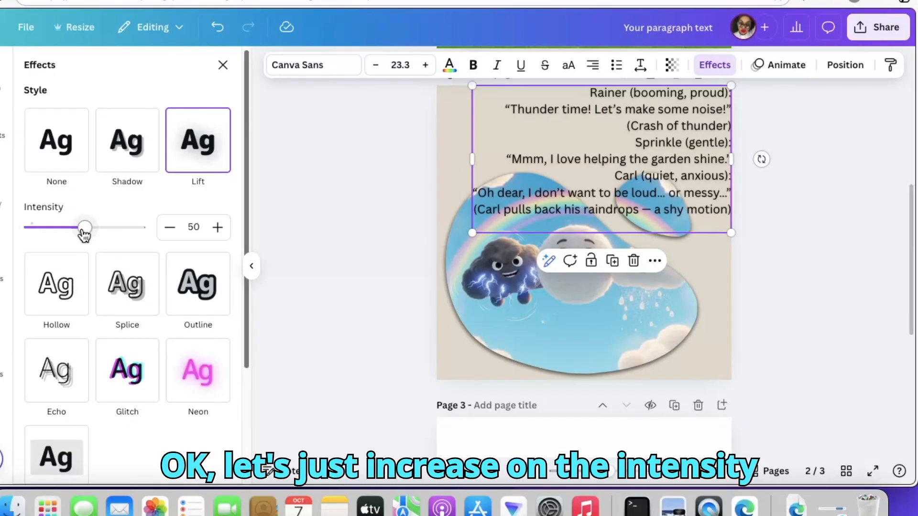
drag(84, 234, 131, 240)
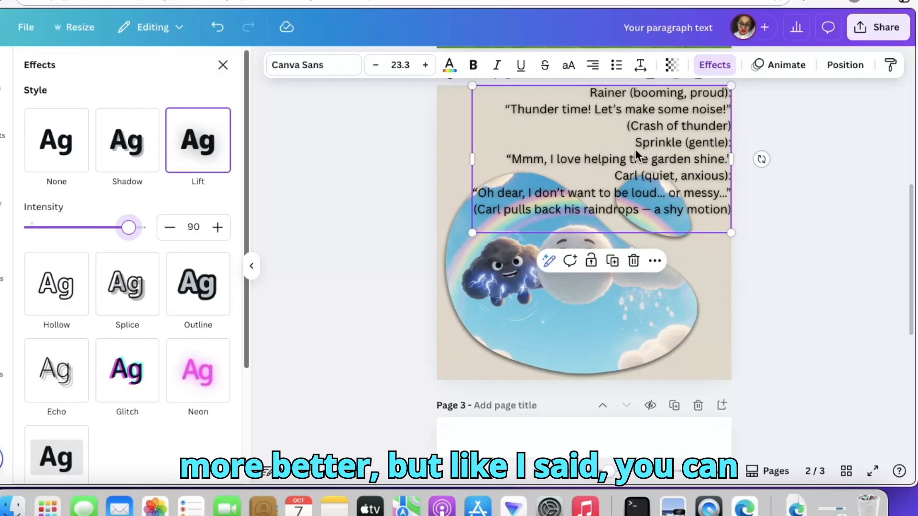
click(725, 278)
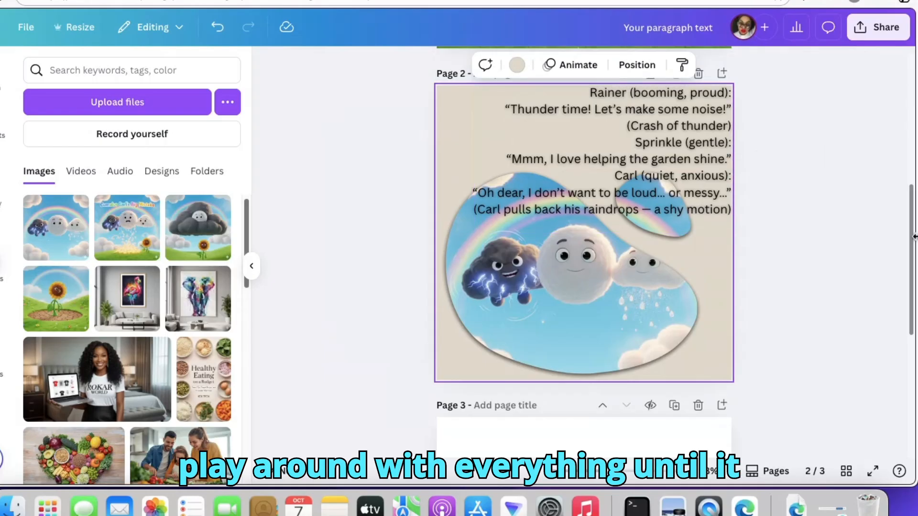
- Set page 2's background to light lavender (#e2a9f1) after comparing it with the cover and trying hot pink
click(515, 65)
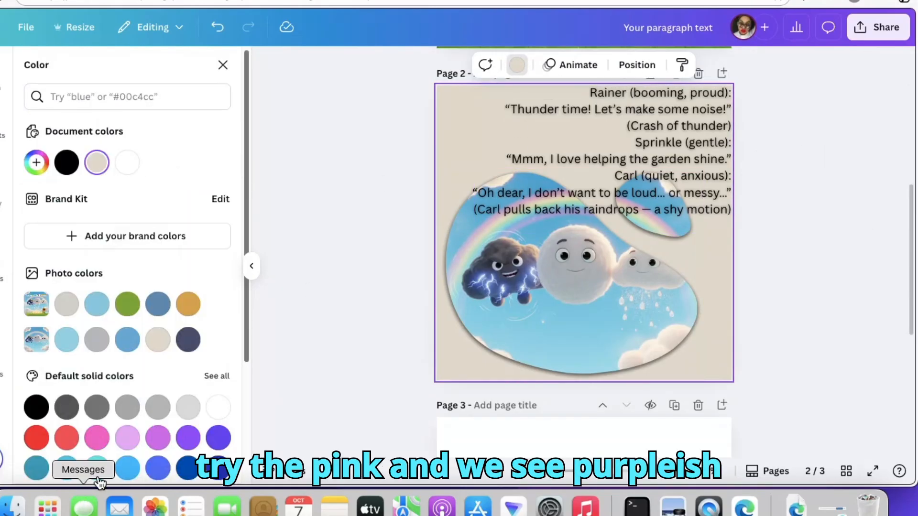
click(127, 439)
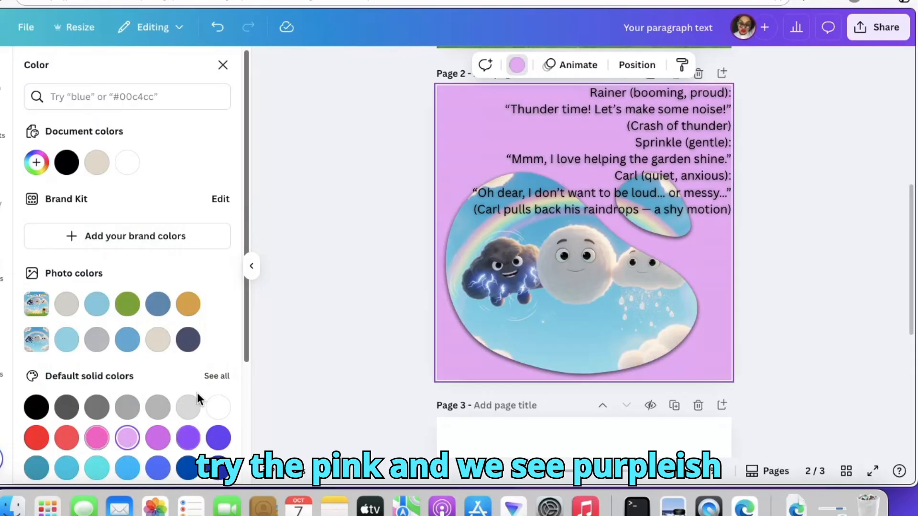
drag(913, 286, 915, 108)
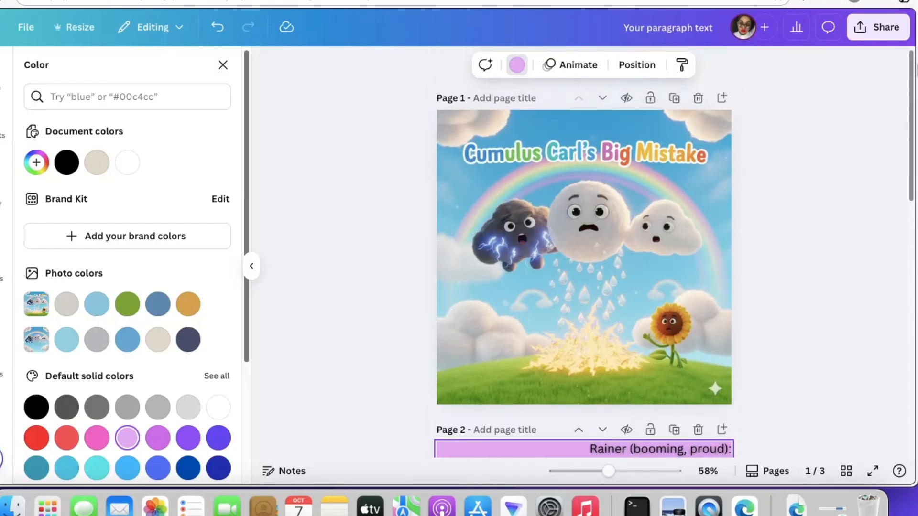
drag(915, 143, 908, 234)
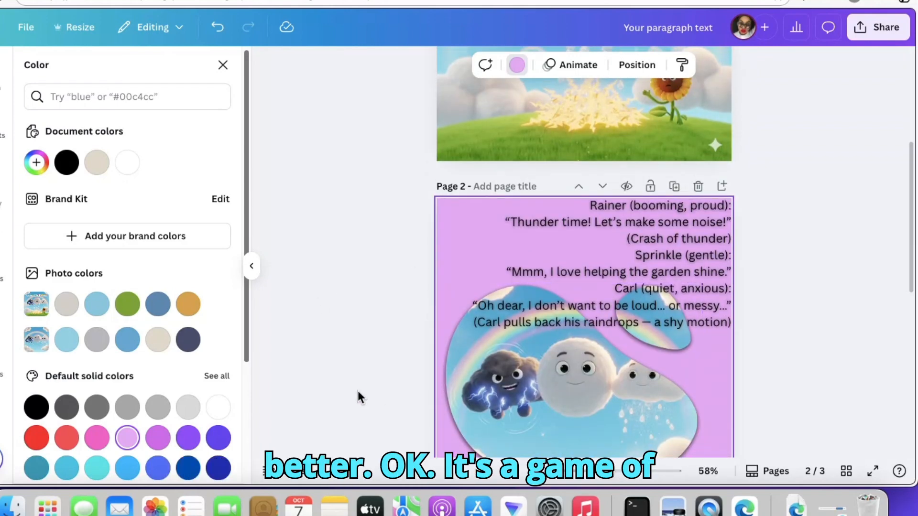
click(96, 437)
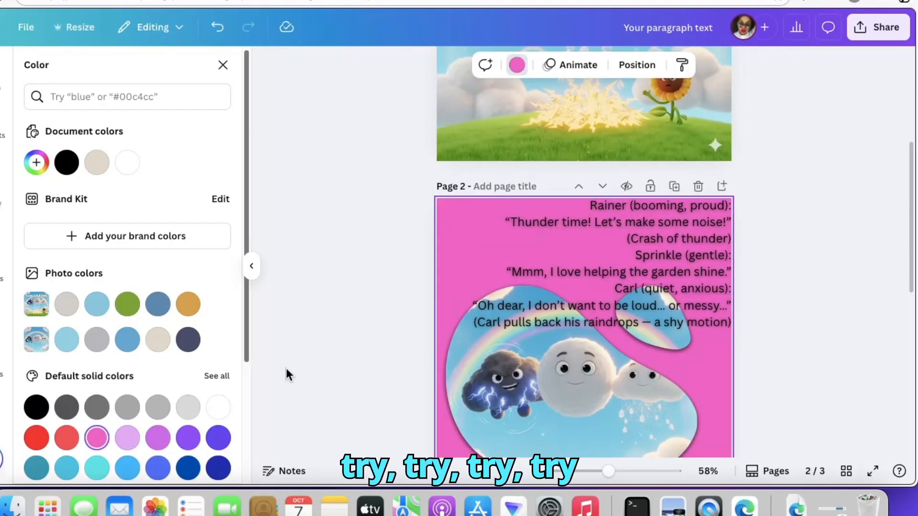
click(127, 437)
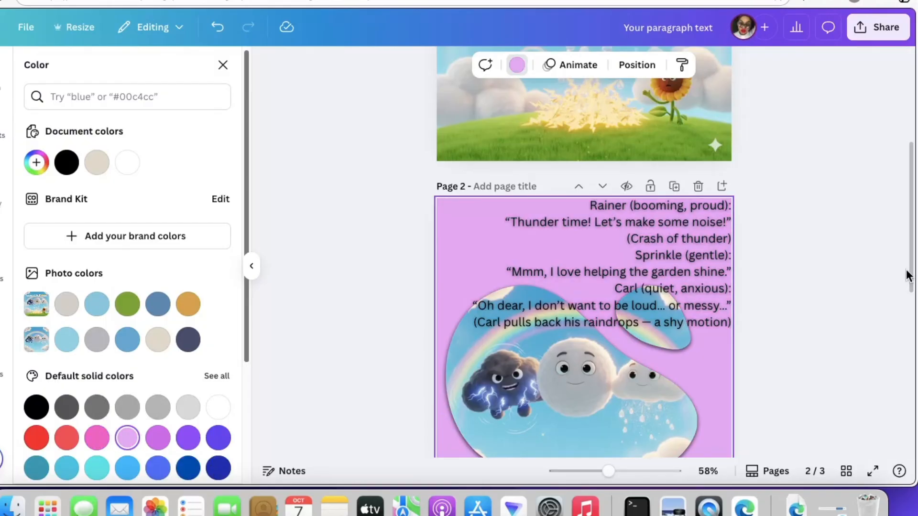
- Duplicate page 2 with its lavender background, dialogue text and framed cloud image
drag(917, 345, 916, 348)
drag(912, 283, 916, 331)
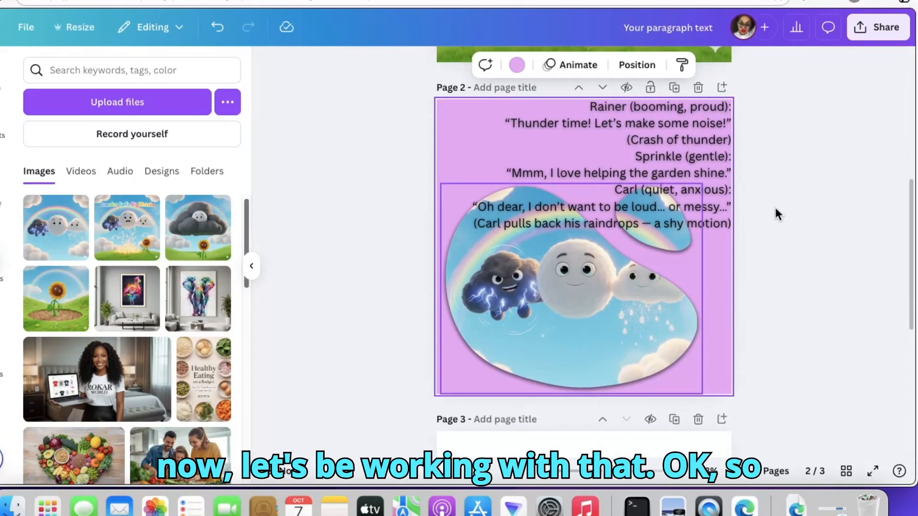
click(675, 89)
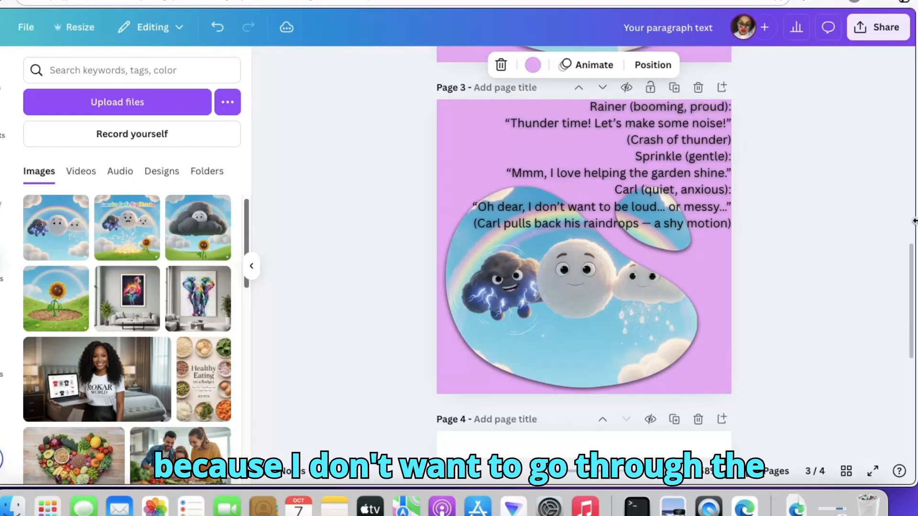
scroll(489, 139, up, 3)
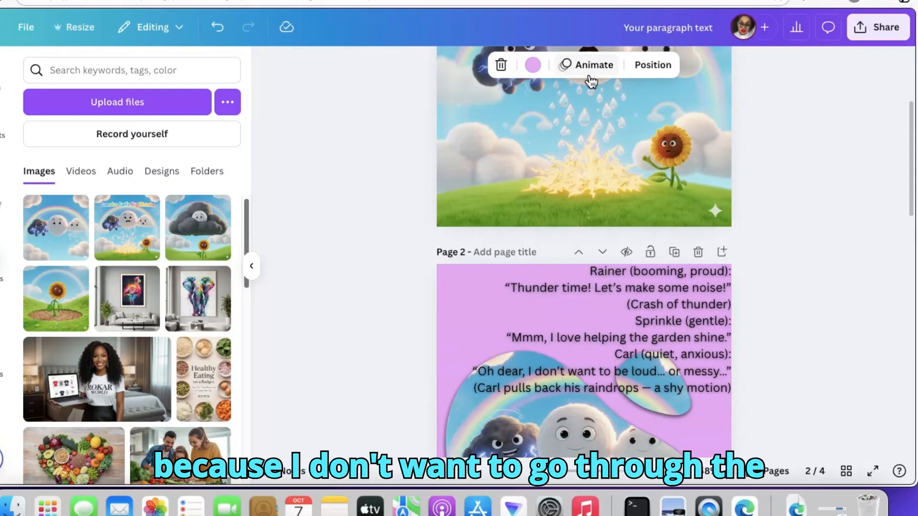
drag(912, 204, 912, 310)
click(635, 273)
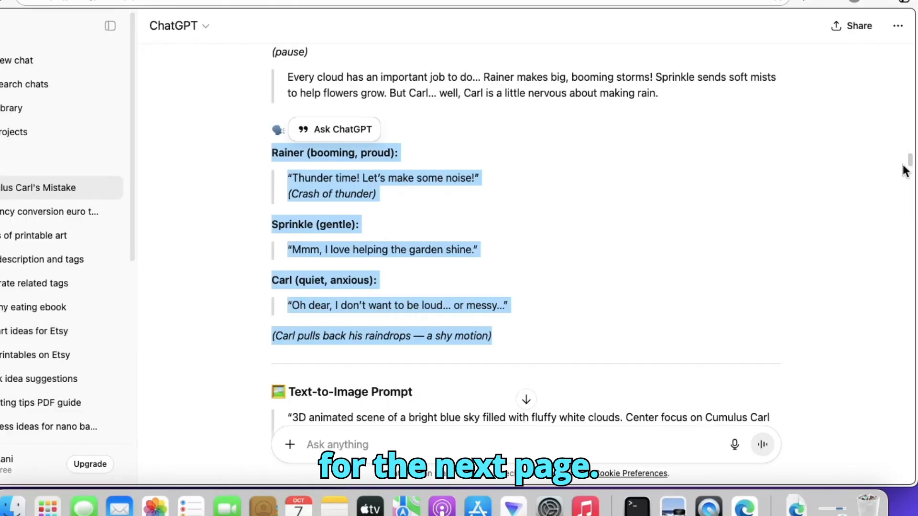
- Switch to ChatGPT and copy the Scene 2 "The Thirsty Ground" dialogue, from Sunny (weak, raspy voice) through "just a tiny bit of water?"
drag(910, 164, 914, 191)
click(142, 279)
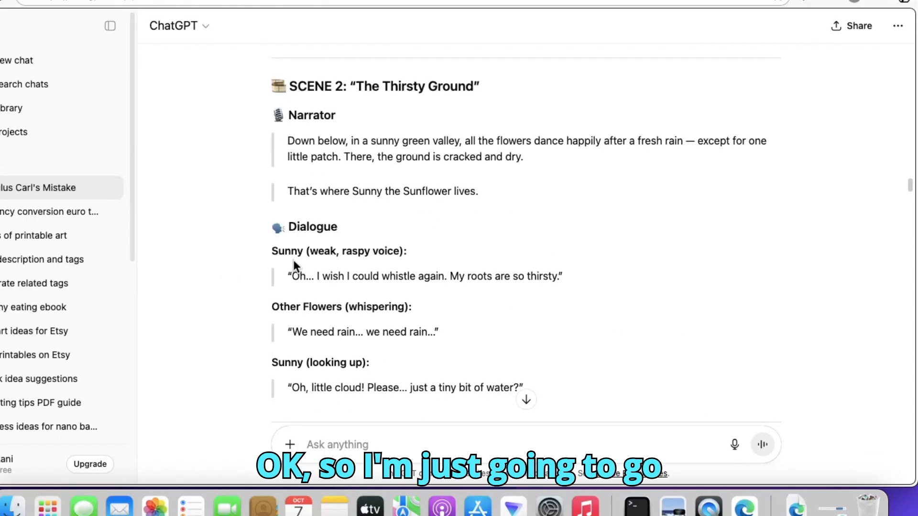
drag(268, 251, 467, 277)
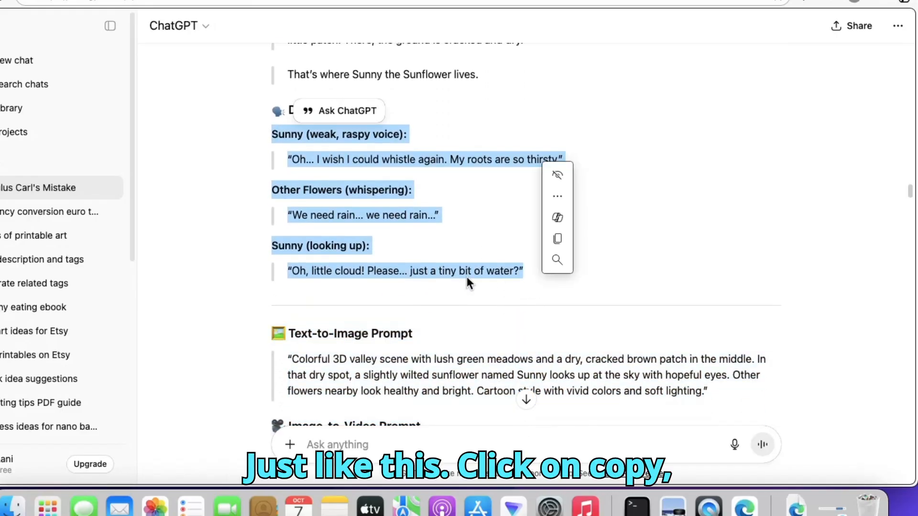
right_click(320, 172)
click(380, 216)
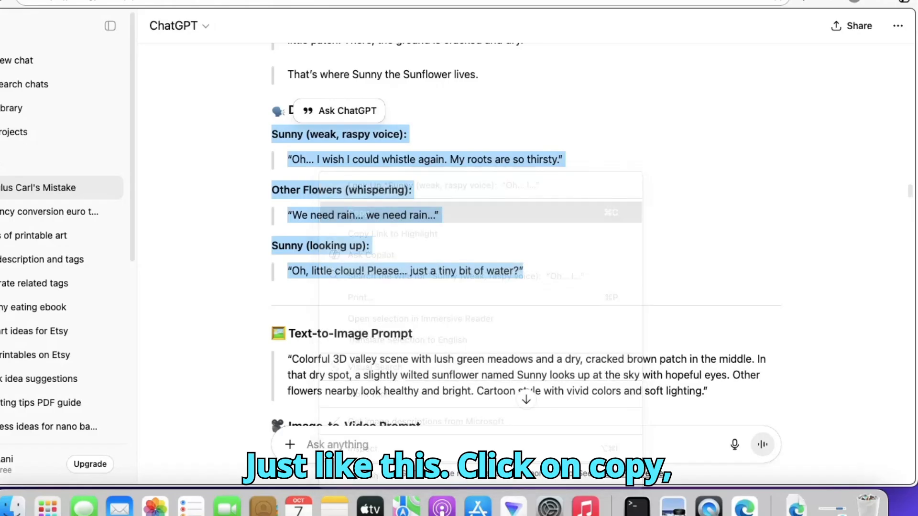
- Switch to Canva and replace all of page 3's dialogue with the copied Scene 2 lines
scroll(319, 19, up, 10)
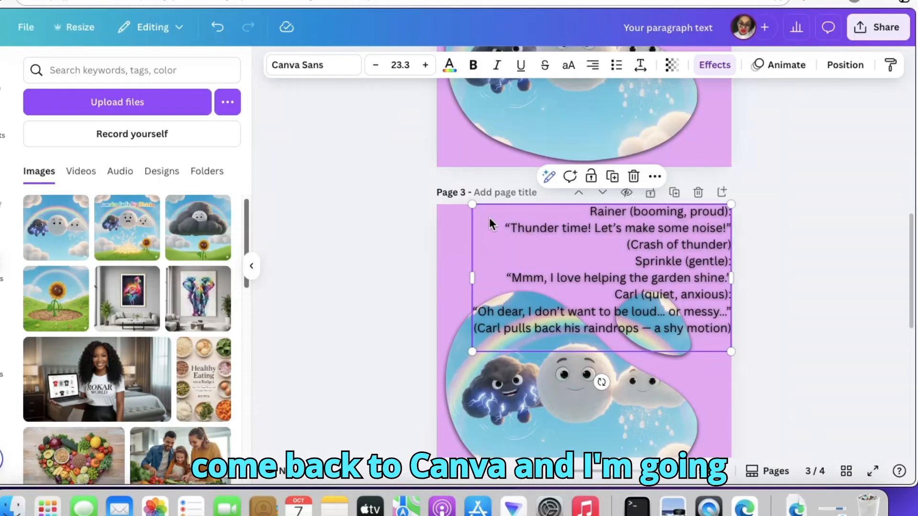
triple_click(564, 211)
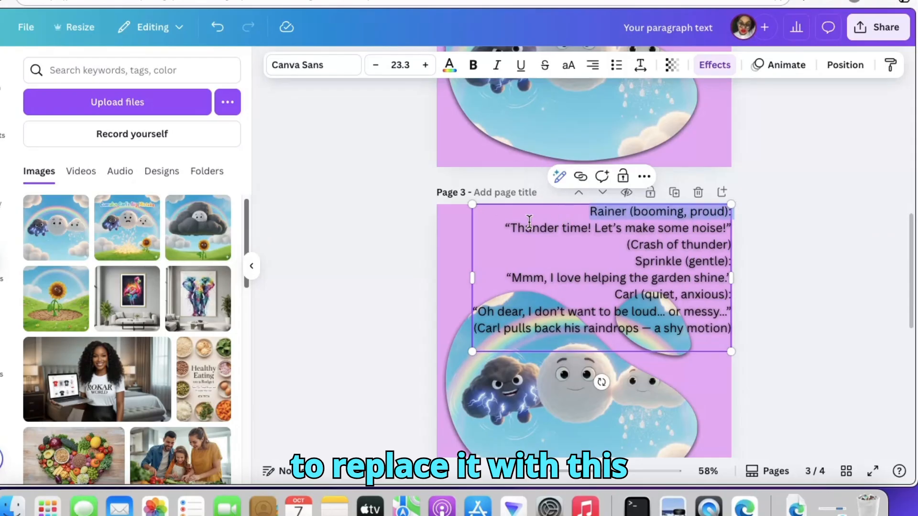
click(588, 213)
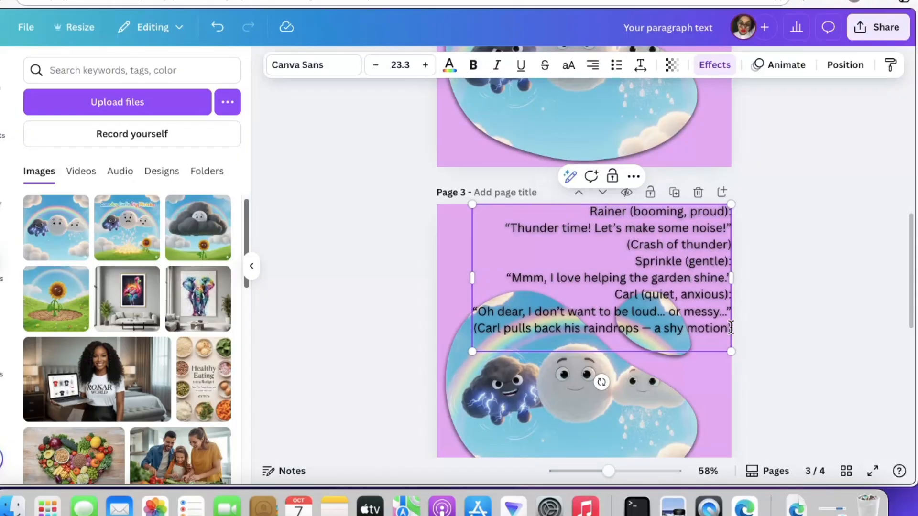
drag(730, 328, 538, 145)
right_click(557, 225)
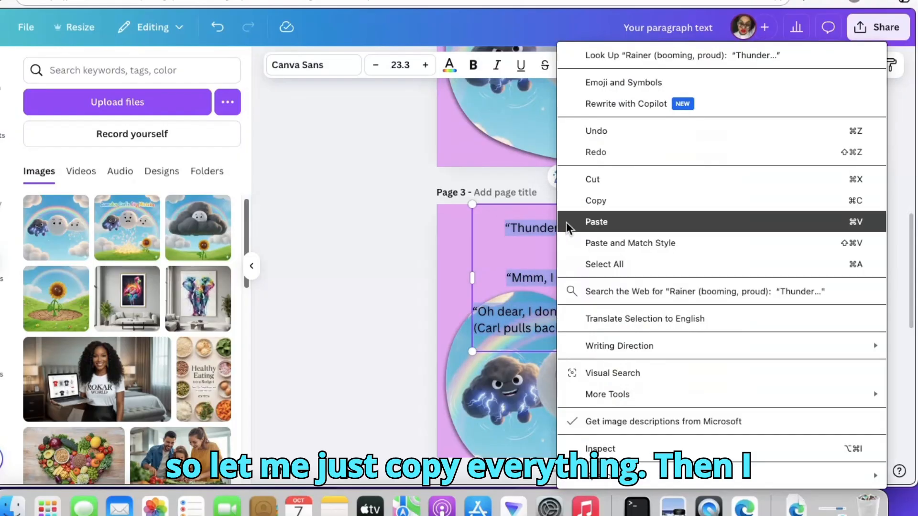
click(623, 217)
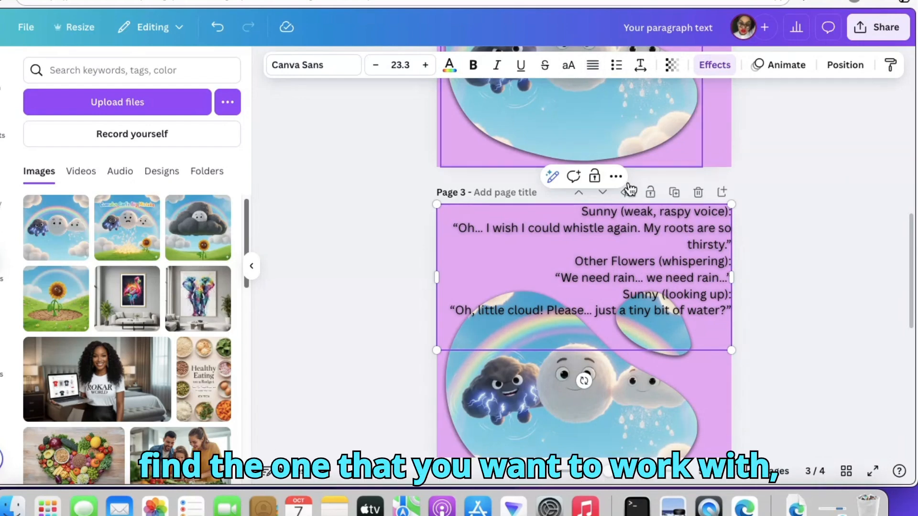
- Center-align the entire Sunny and Other Flowers dialogue on page 3
click(813, 286)
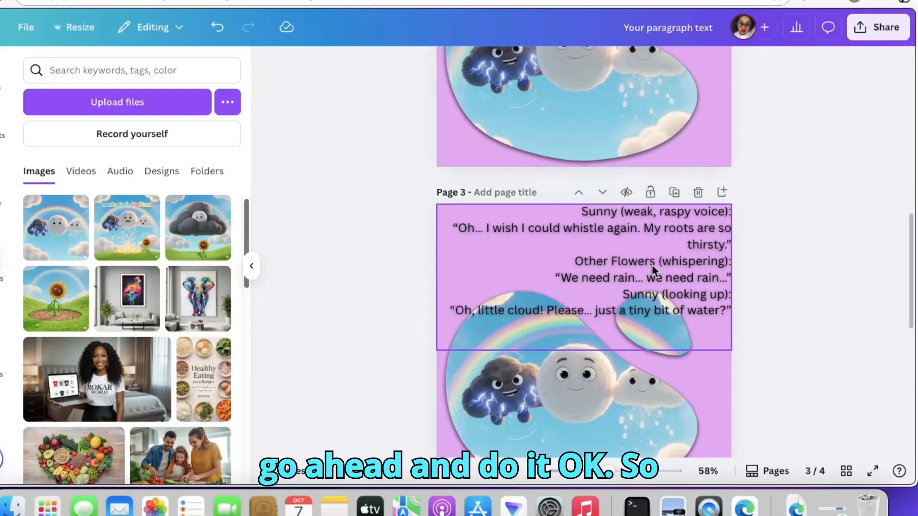
click(651, 265)
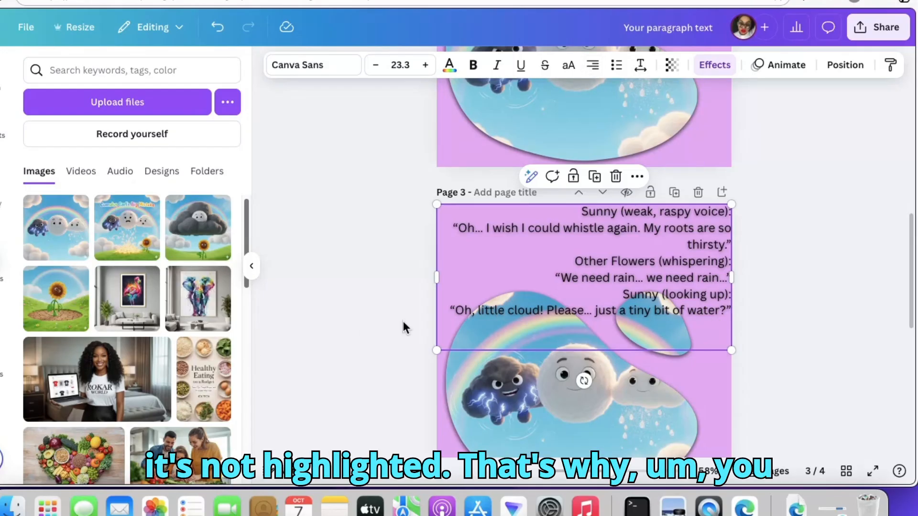
click(448, 309)
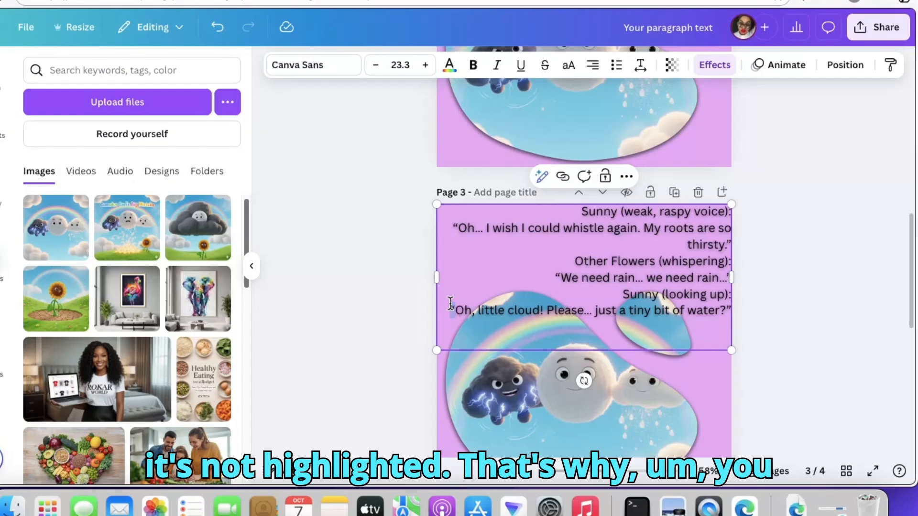
drag(450, 309, 287, 234)
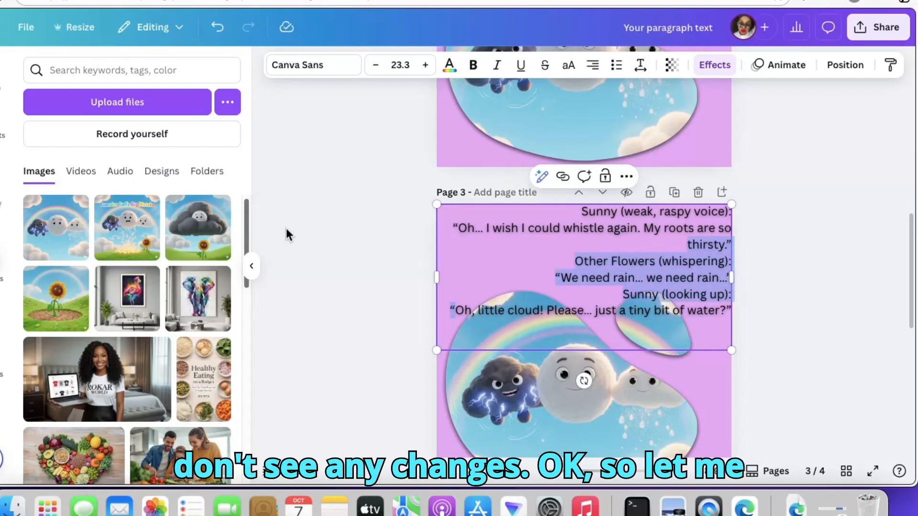
key(super+a)
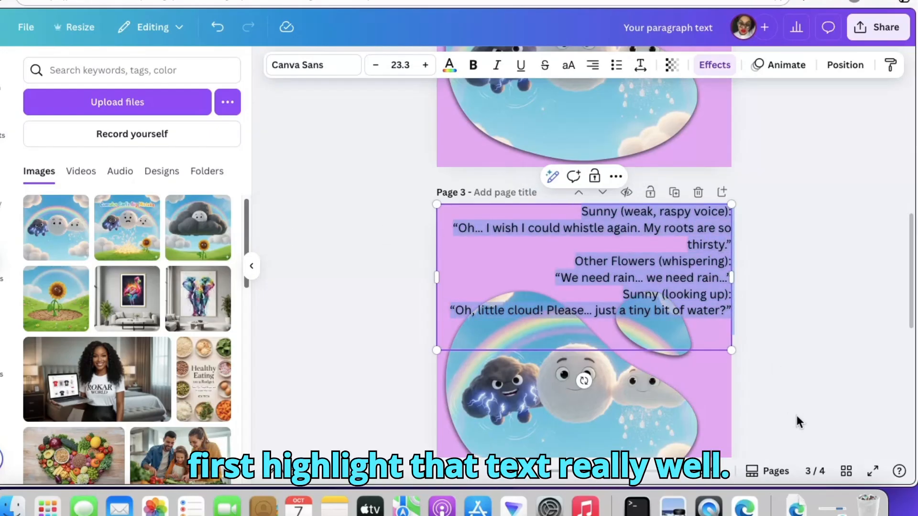
click(593, 65)
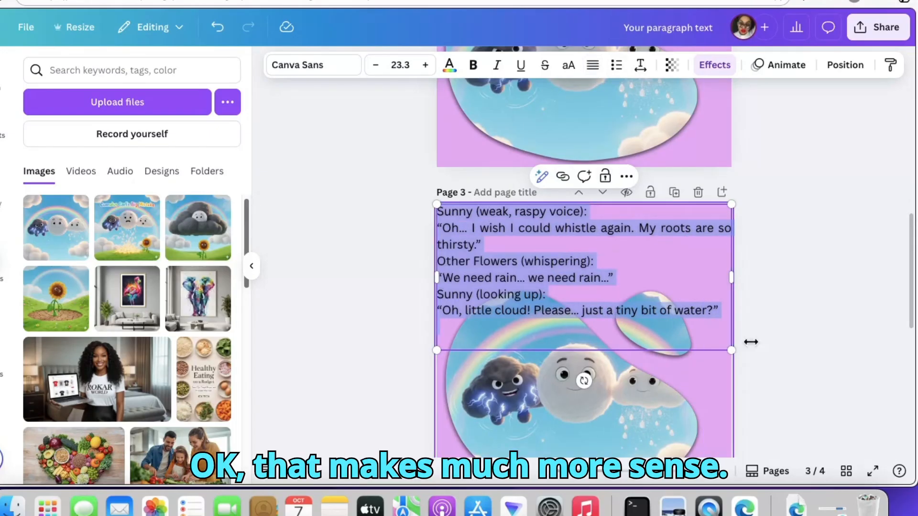
click(593, 66)
click(592, 67)
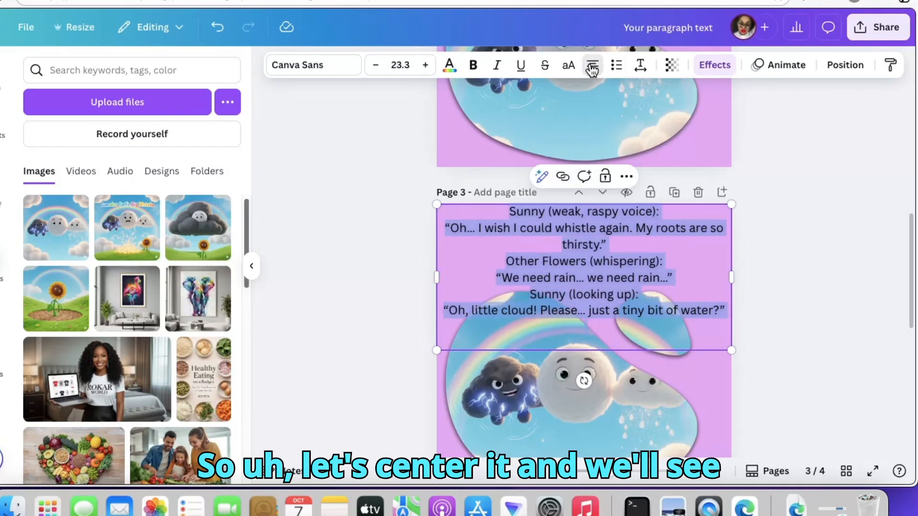
click(859, 277)
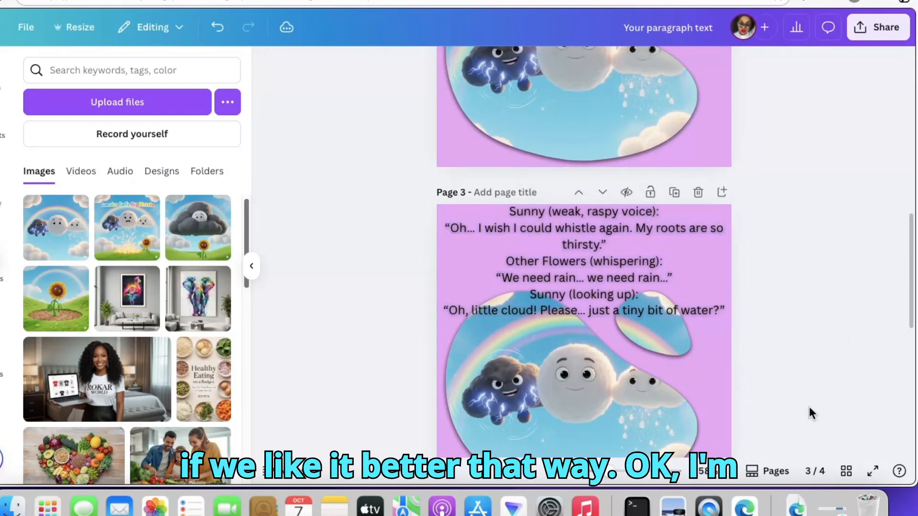
- Delete the blob frame with the three clouds from page 3
scroll(909, 333, down, 3)
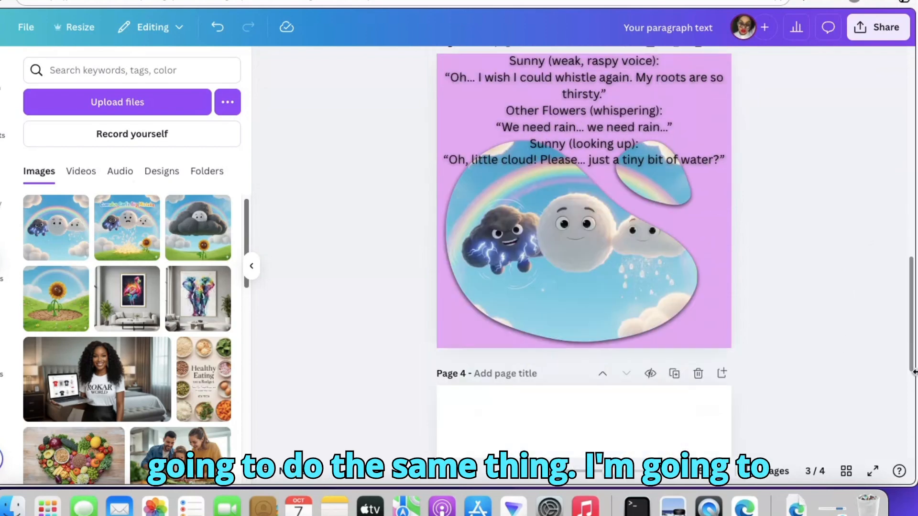
click(547, 312)
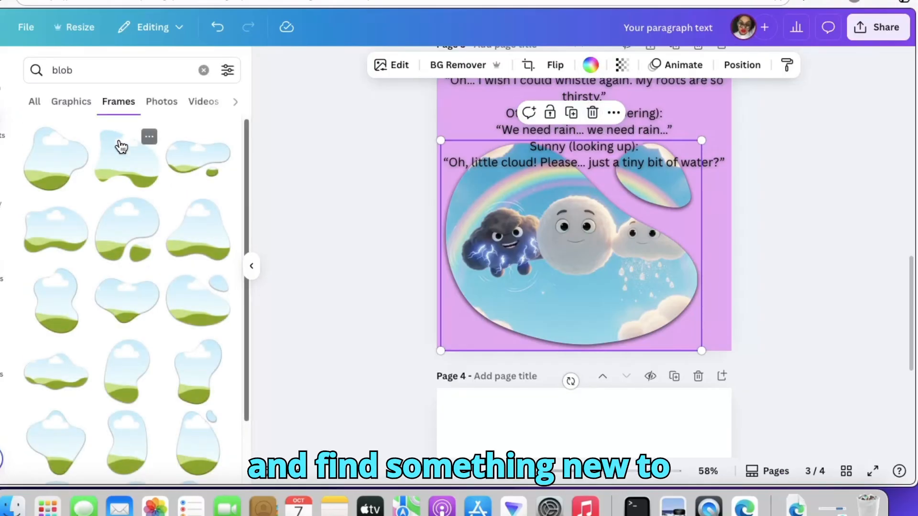
click(593, 120)
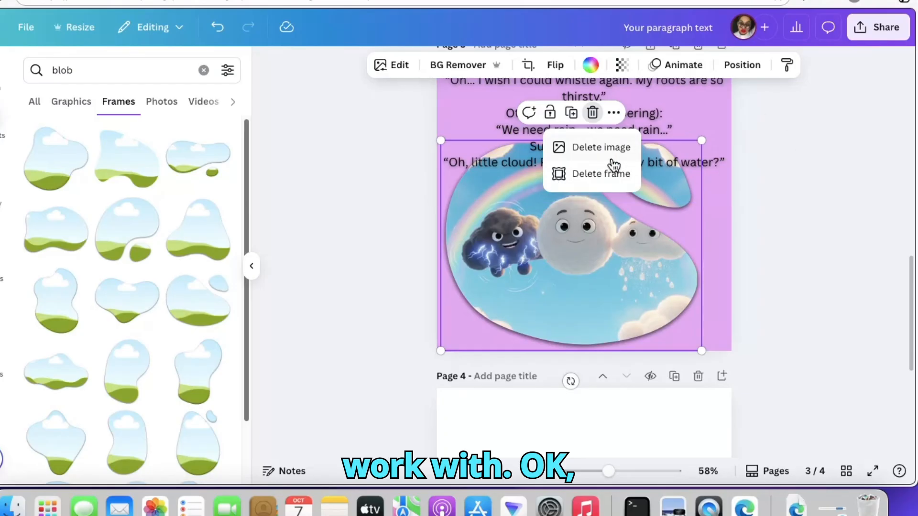
click(607, 175)
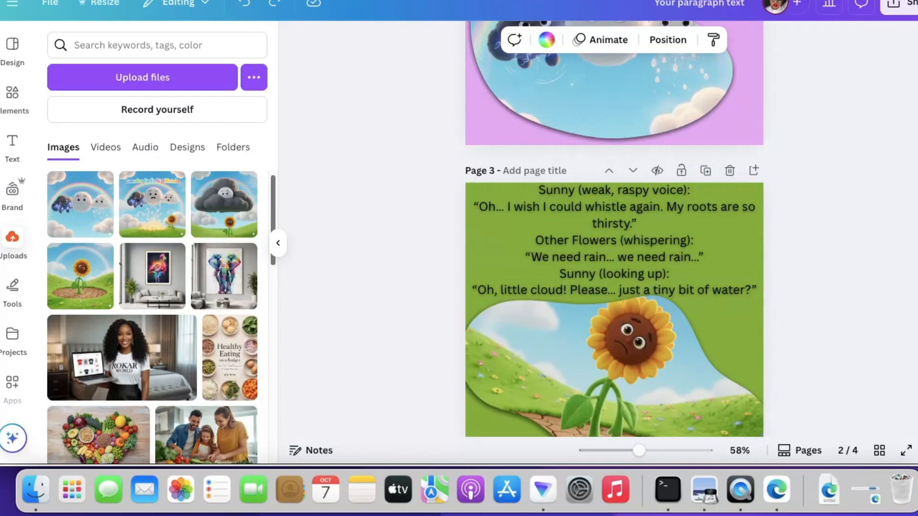
- Move page 4's dark cloud image down to expose the background color, and put it back to fill the page
scroll(615, 228, down, 4)
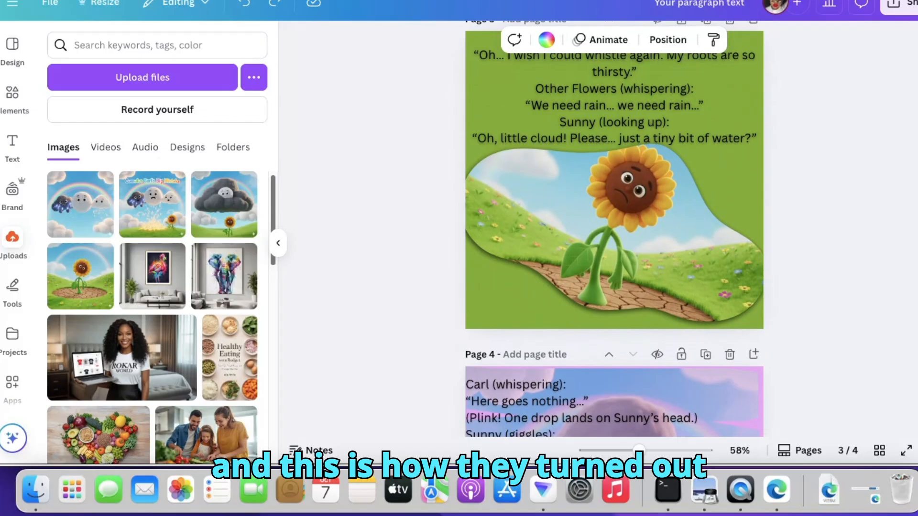
scroll(615, 228, down, 1)
scroll(710, 231, down, 5)
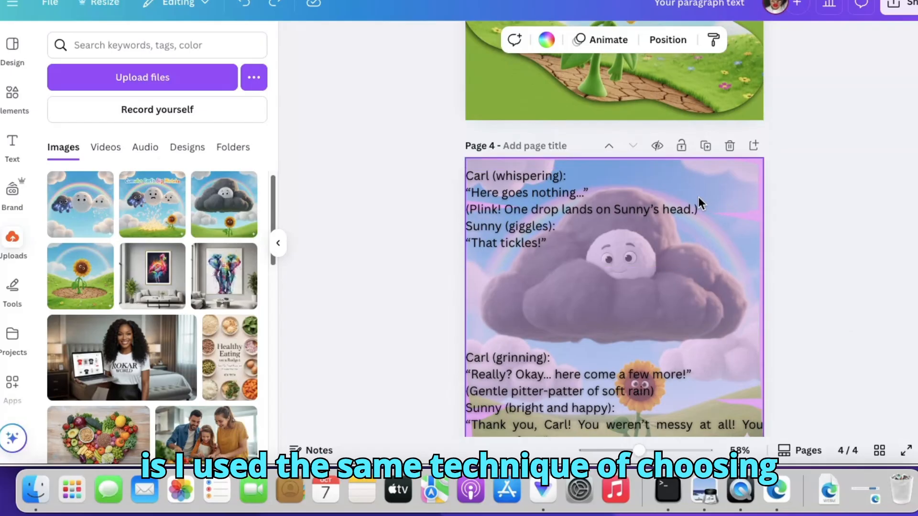
drag(723, 190, 731, 269)
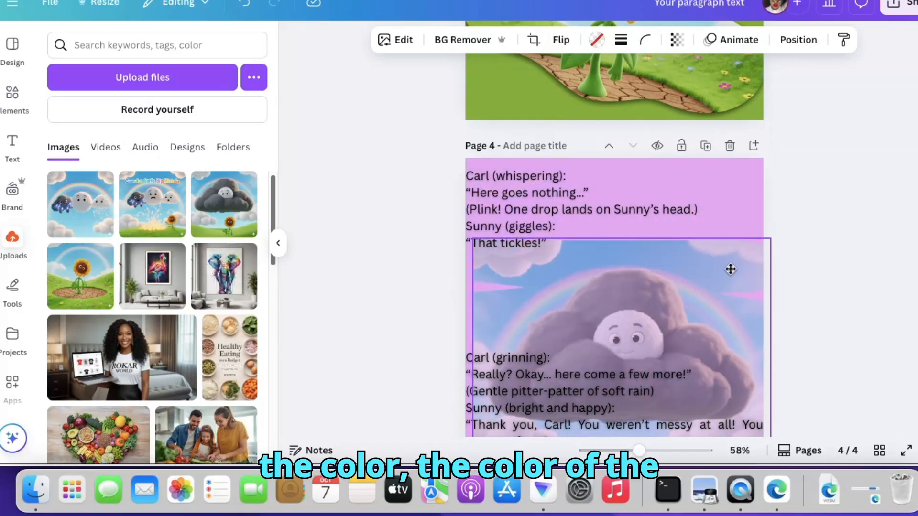
drag(730, 270, 727, 196)
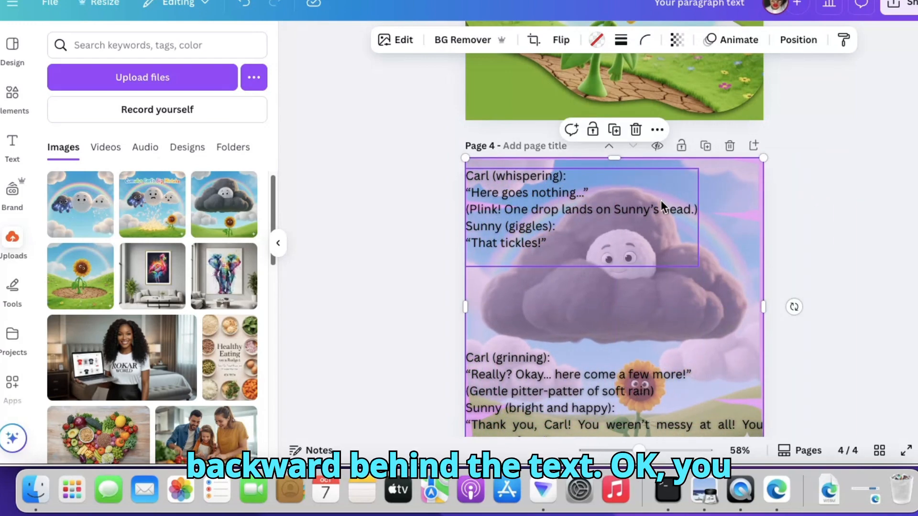
- Examine the layer-order options for page 4's cloud image and close them without choosing one
right_click(726, 219)
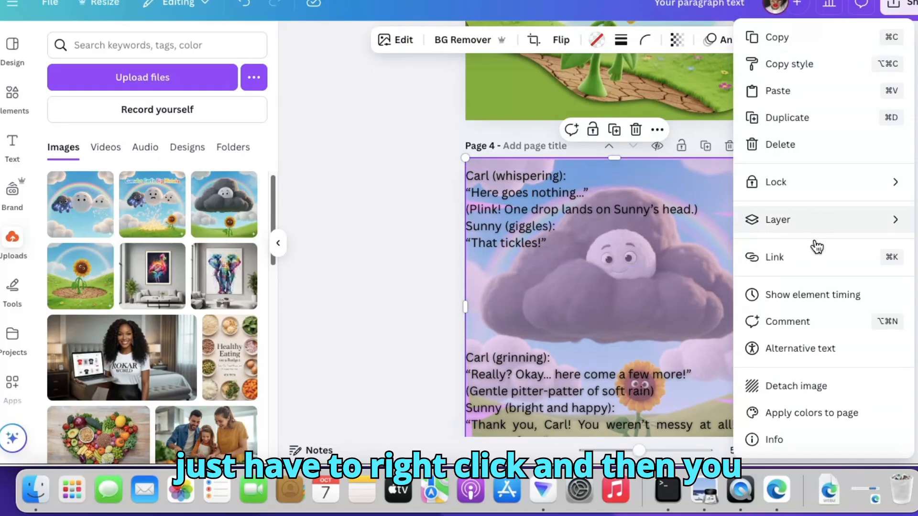
click(788, 221)
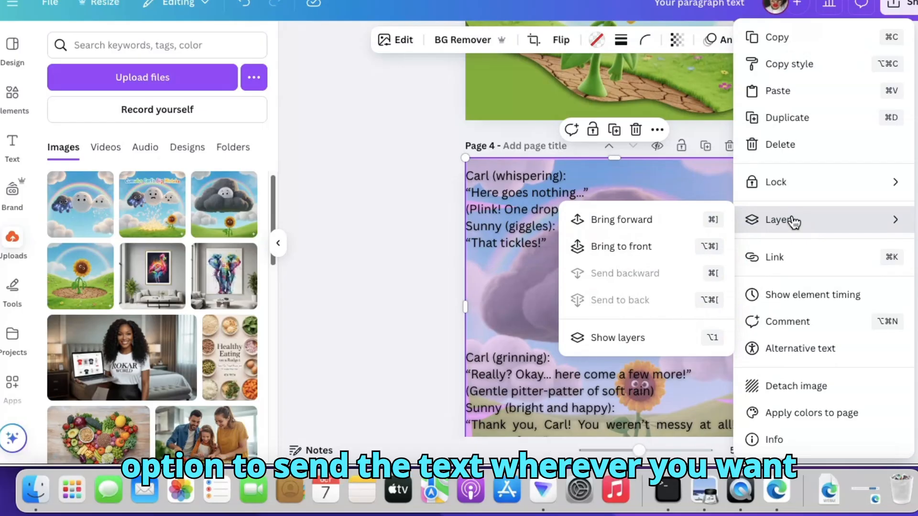
click(355, 199)
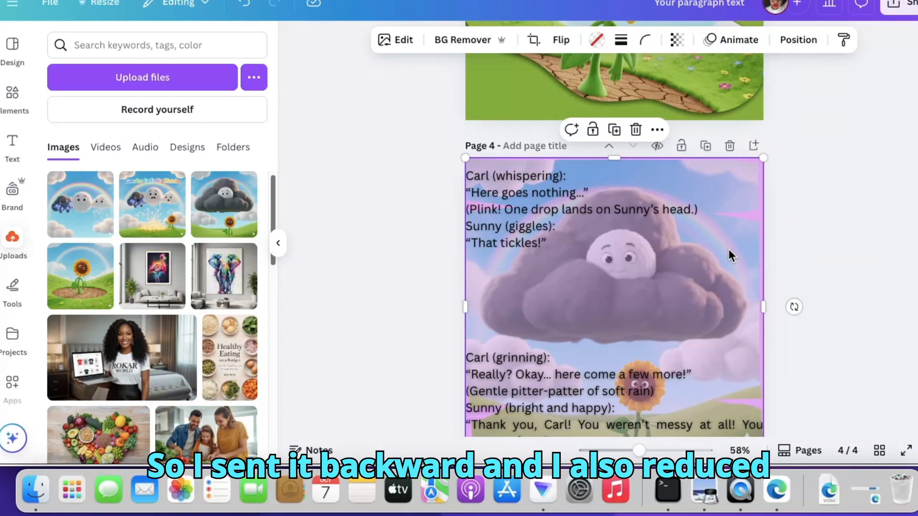
- Set the transparency of page 4's cloud image to 52
click(677, 41)
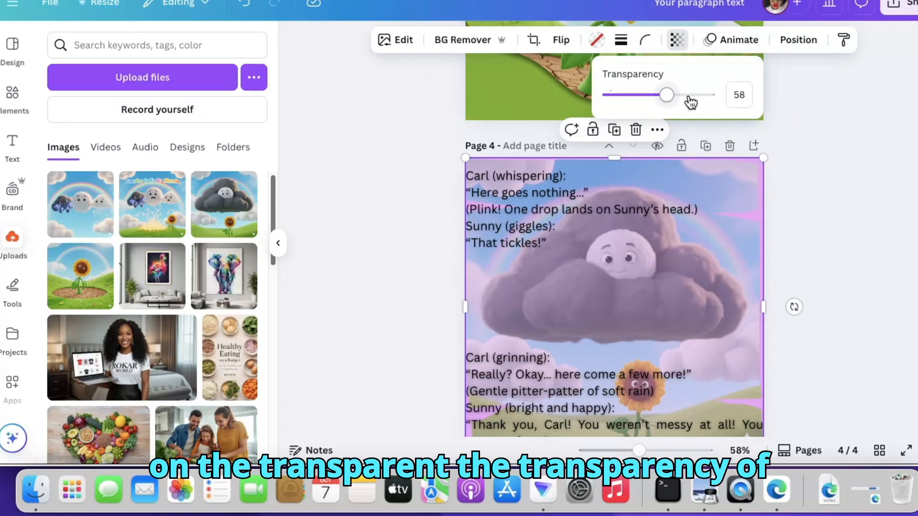
mouse_move(666, 95)
mouse_down()
mouse_move(652, 96)
mouse_move(661, 96)
mouse_up()
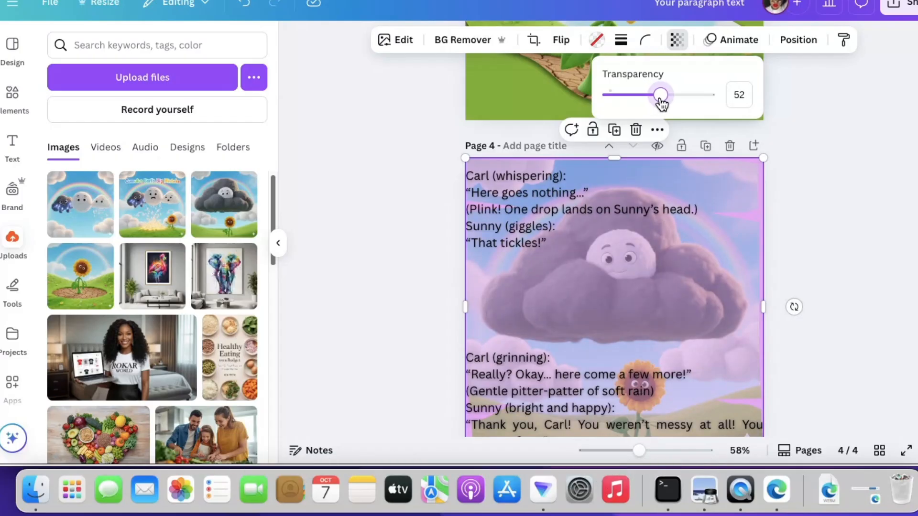
click(856, 335)
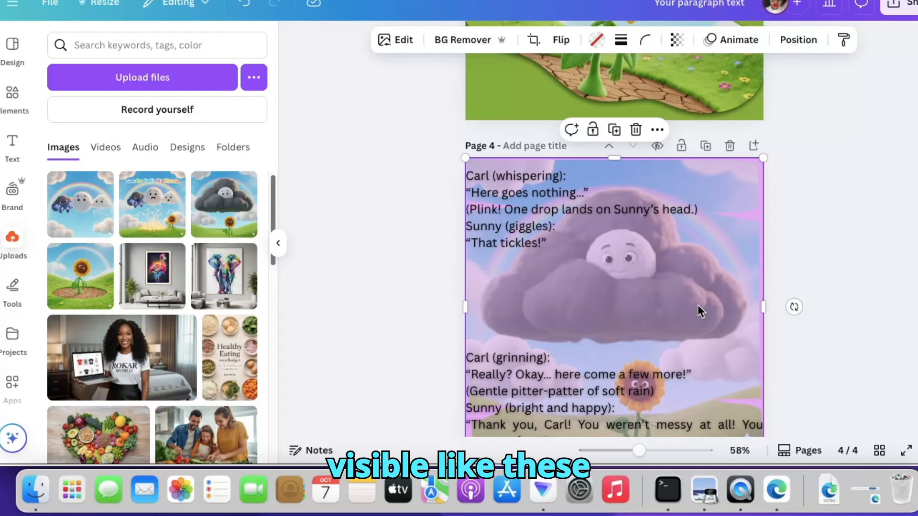
- Switch to the grid view to look at all the storybook pages together
scroll(615, 287, up, 10)
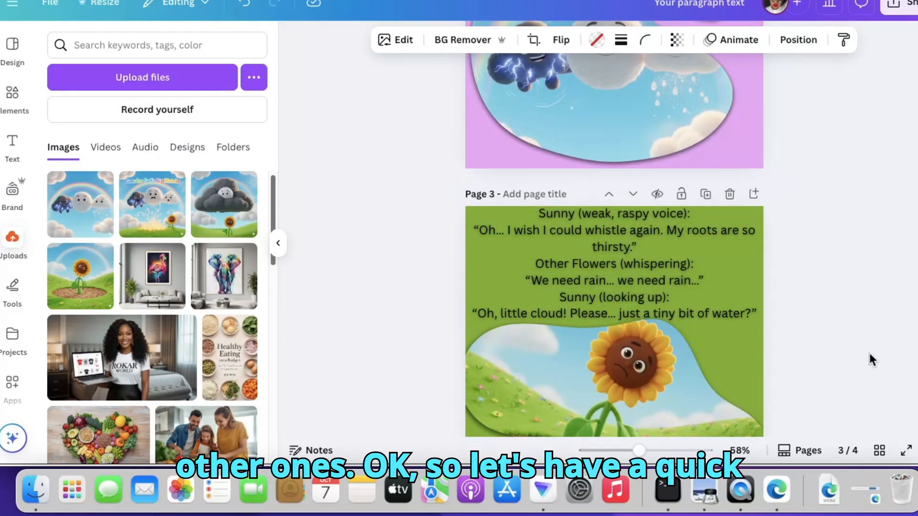
click(879, 451)
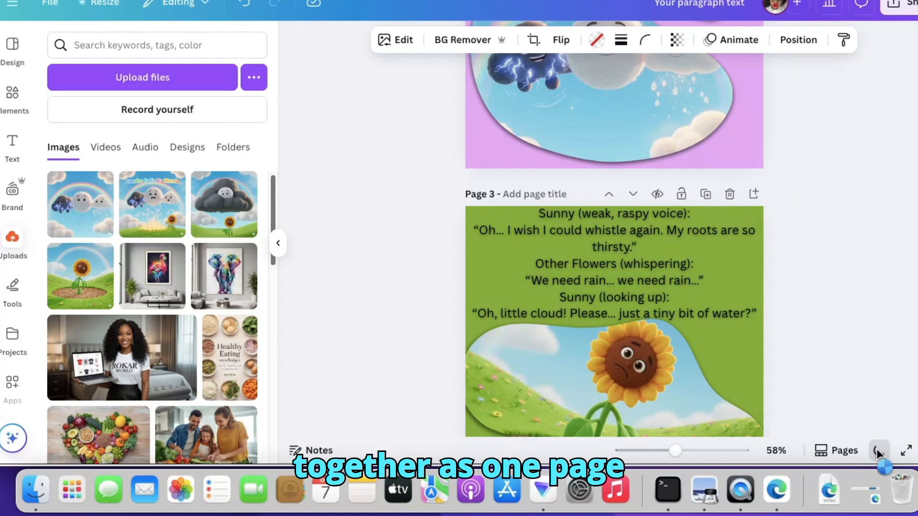
- Show all storybook pages in the grid view and look through the full range of sharing and publishing options
click(878, 452)
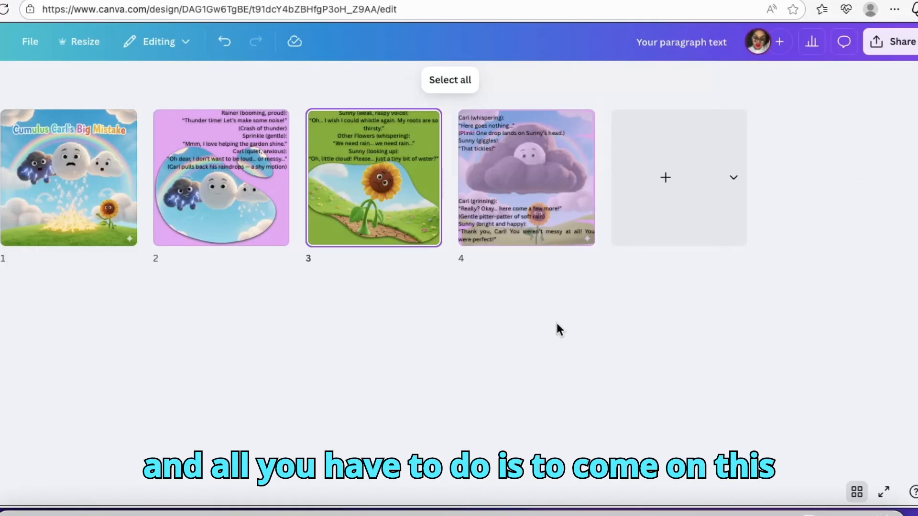
click(895, 41)
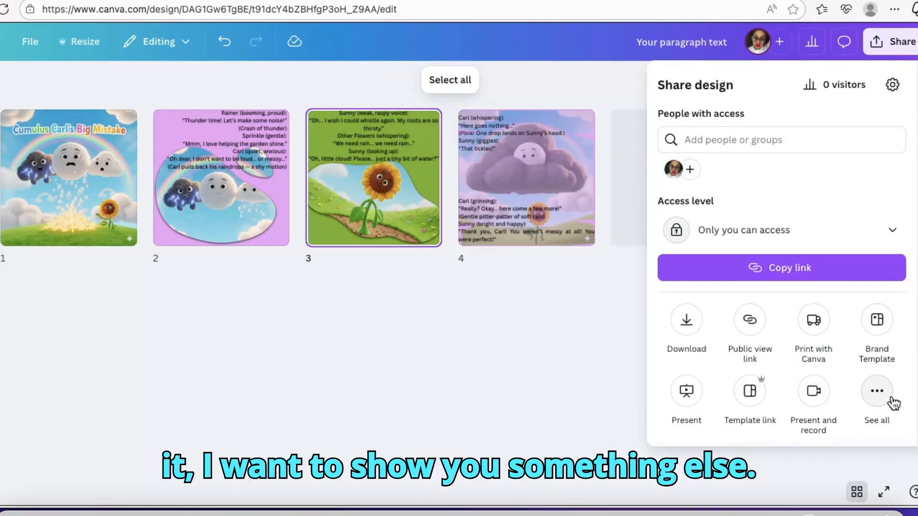
click(878, 393)
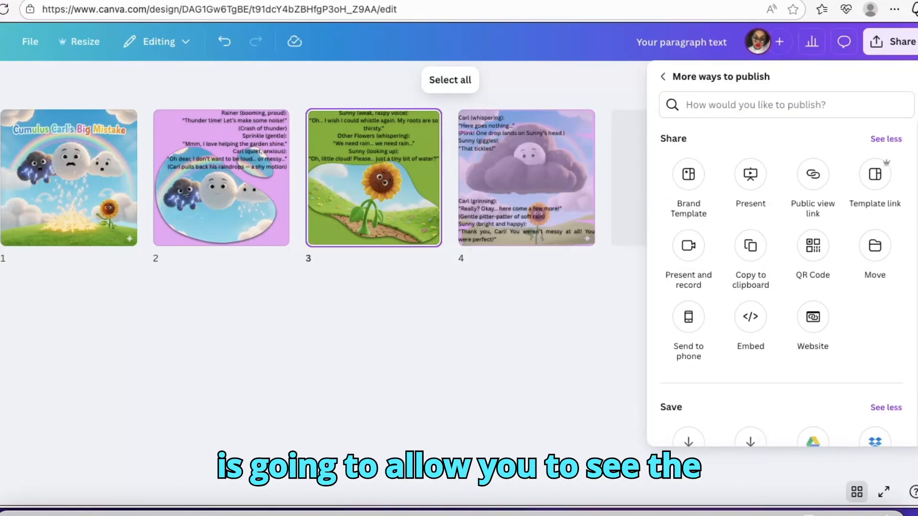
scroll(782, 284, down, 10)
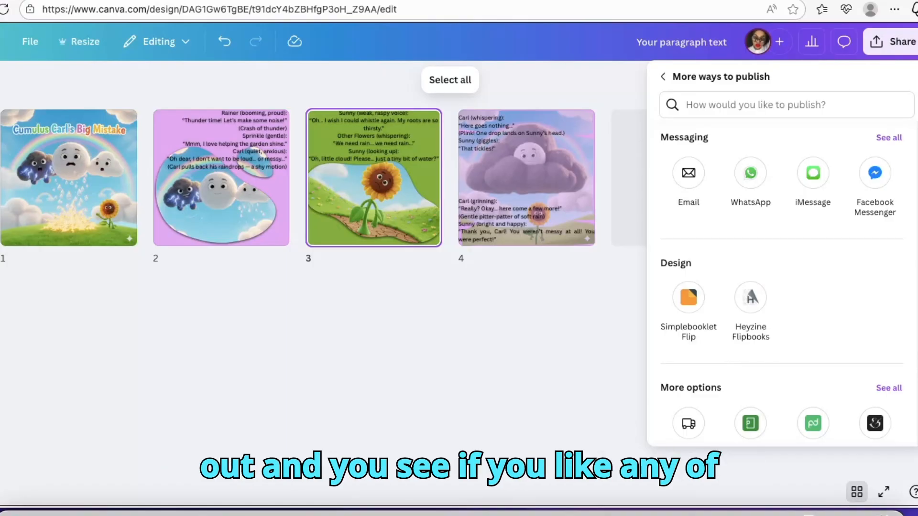
scroll(782, 278, up, 10)
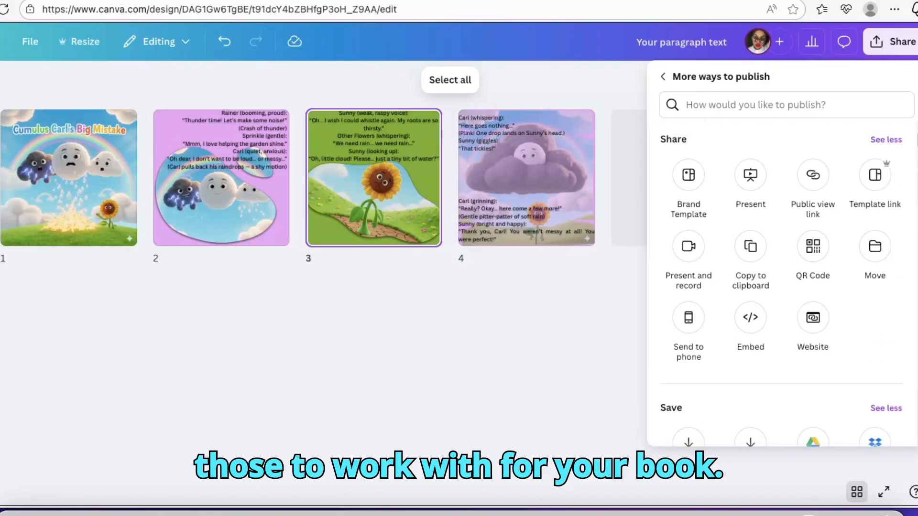
- Open the download settings for the storybook and show the available file types
scroll(746, 335, down, 3)
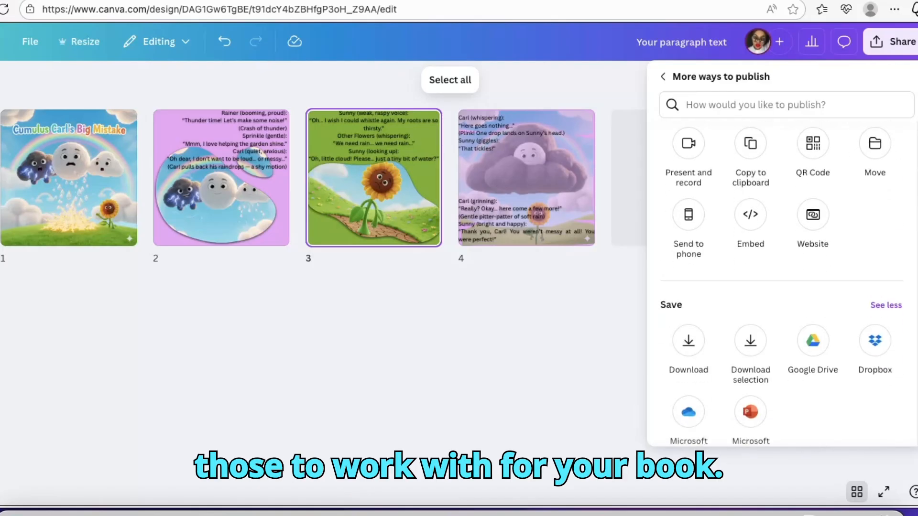
click(689, 342)
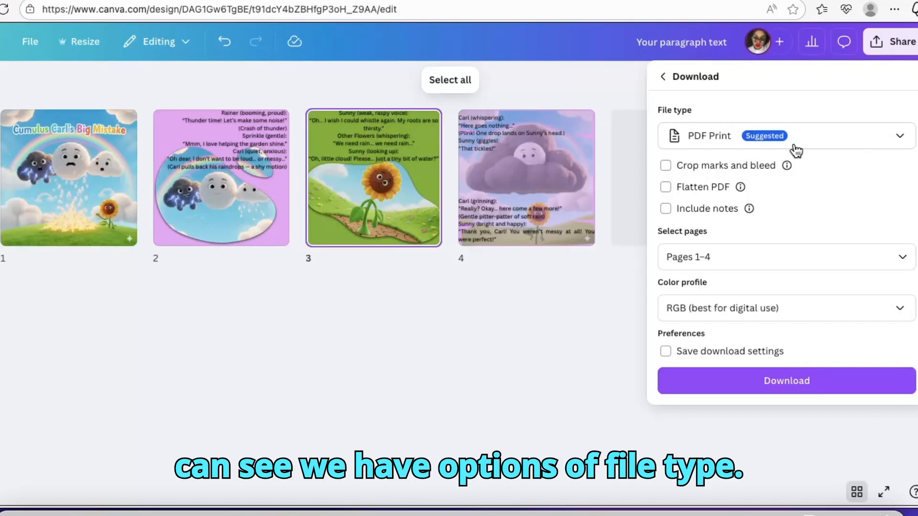
click(901, 139)
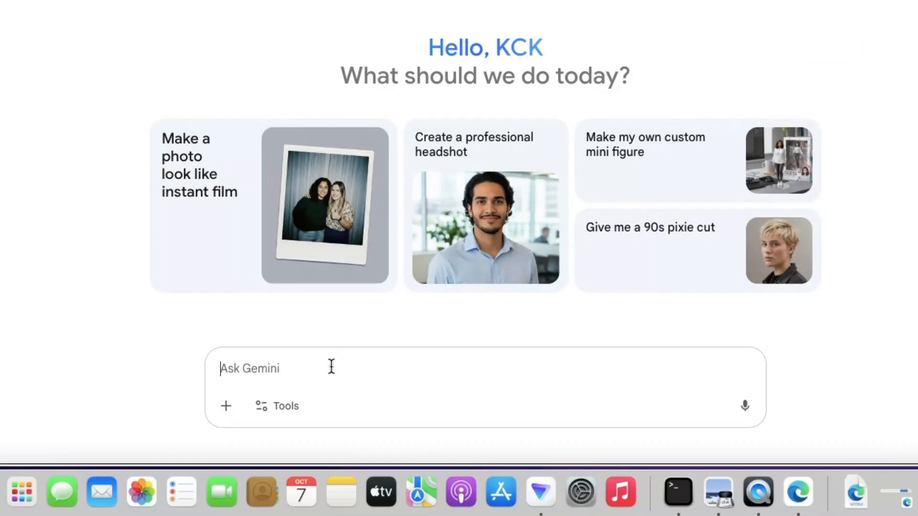
- In Gemini, choose Create videos with Veo and attach the sunflower image Gemini_Generated_Image_vwlnbuvwlnbuvwln.png from the Desktop
click(294, 406)
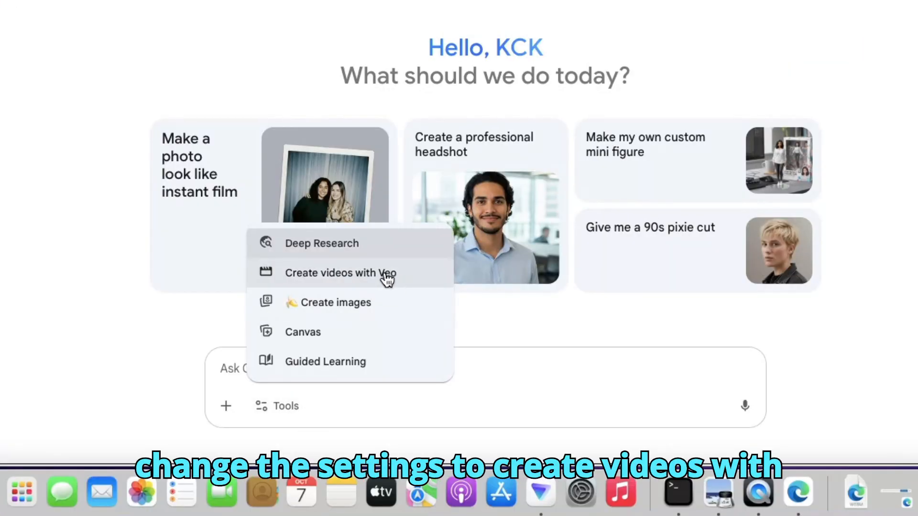
click(356, 276)
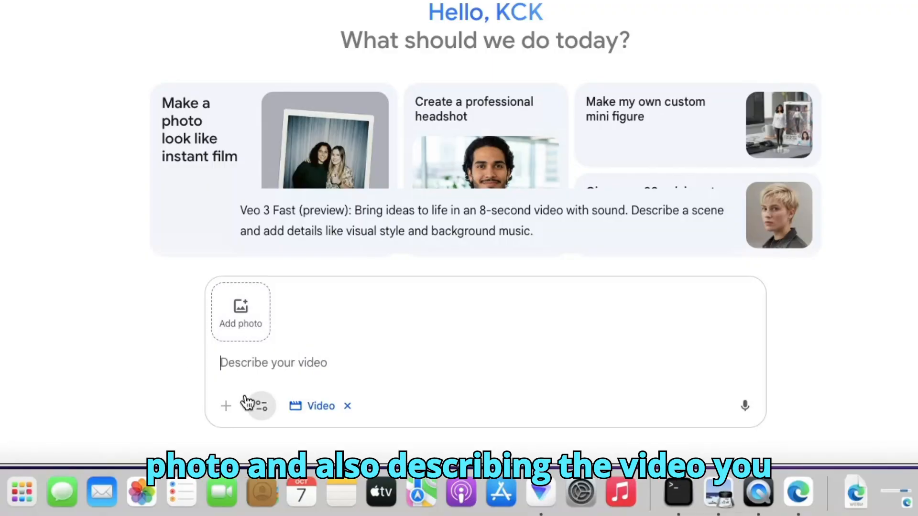
click(259, 365)
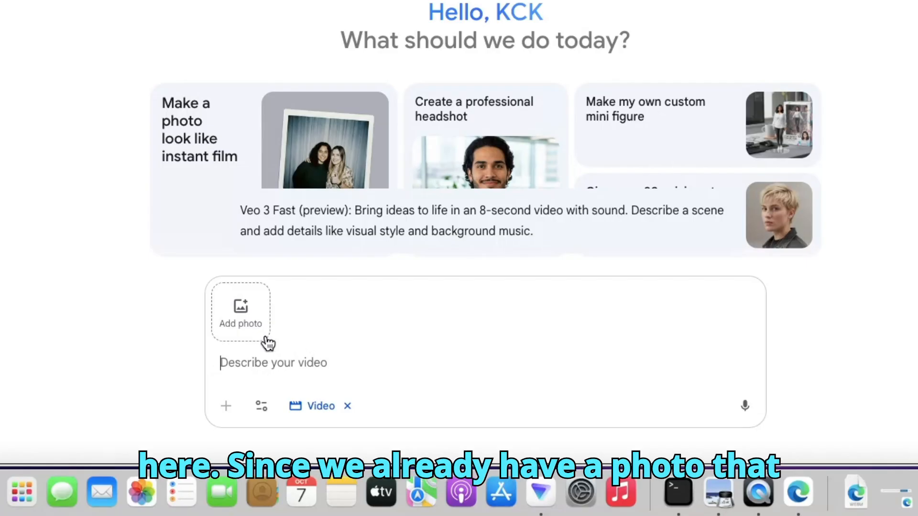
click(242, 311)
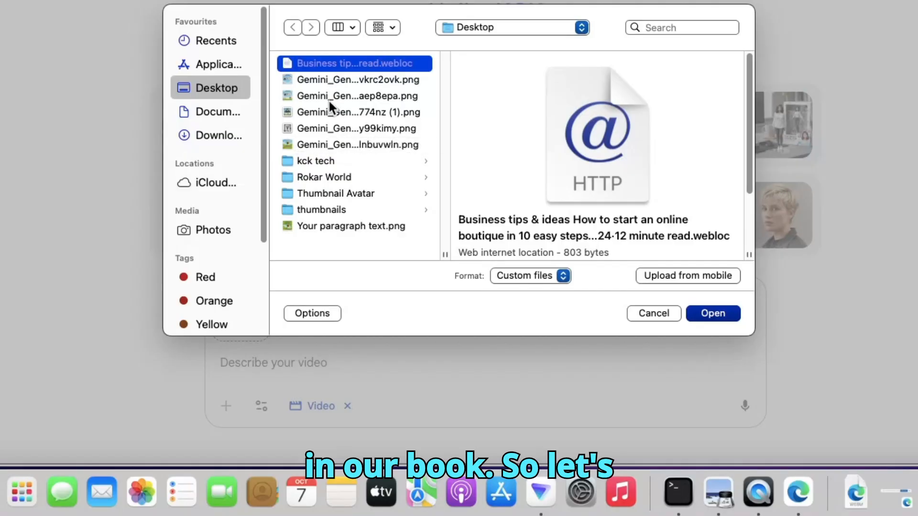
click(326, 144)
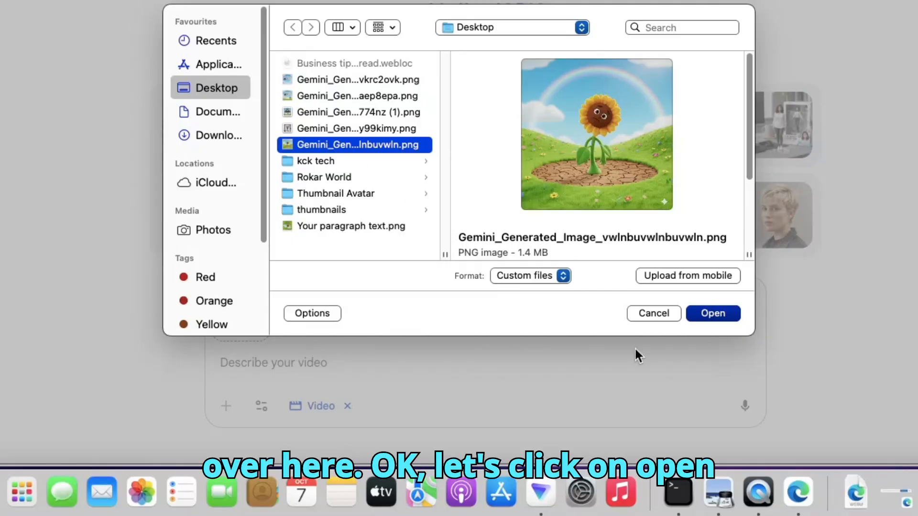
click(712, 314)
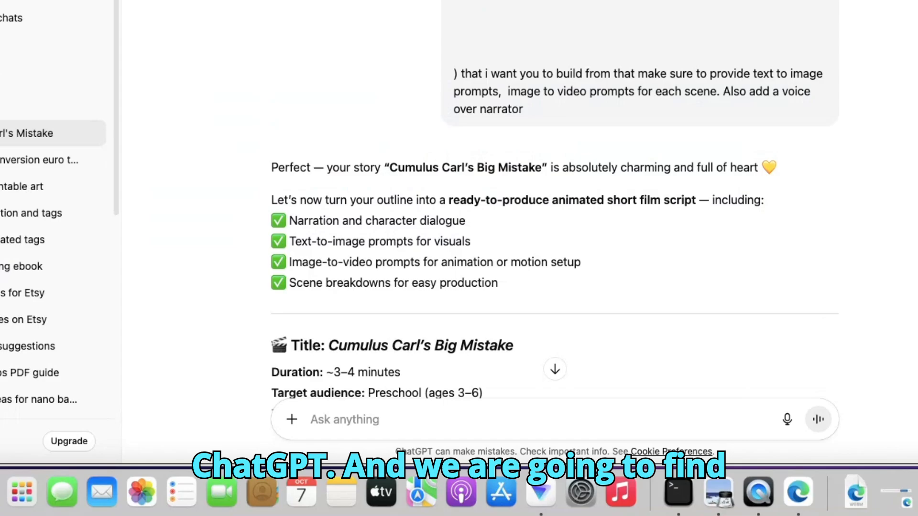
- Switch to the ChatGPT story script and copy the Image-to-Video Prompt of Scene 2, "The Thirsty Ground"
scroll(554, 215, down, 20)
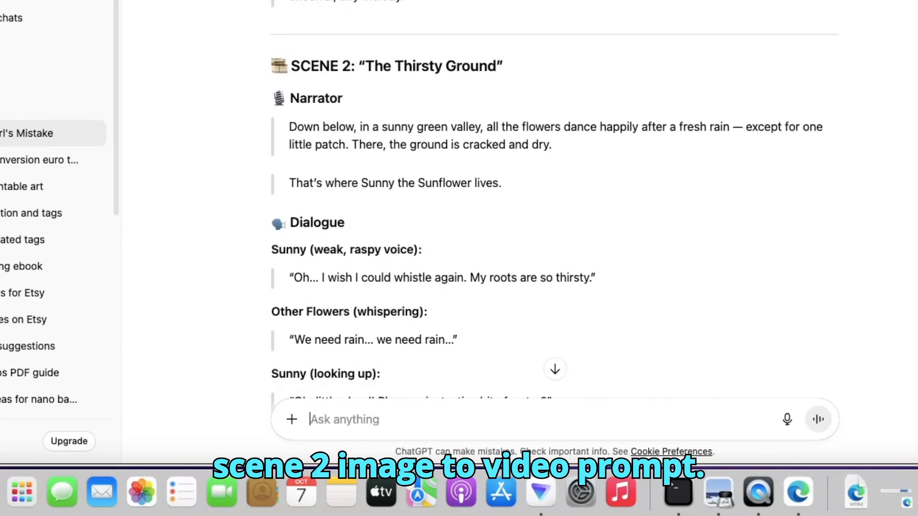
scroll(344, 194, down, 8)
scroll(345, 194, up, 3)
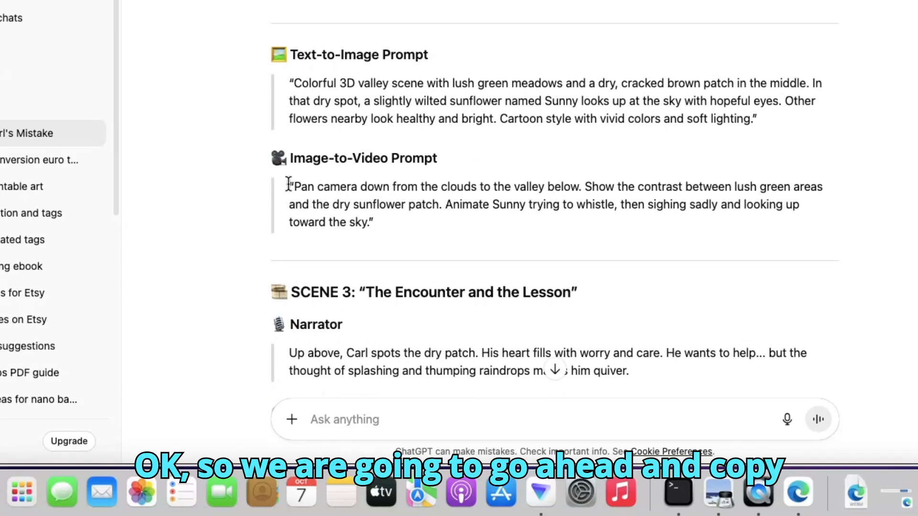
drag(287, 188, 295, 187)
drag(398, 249, 400, 245)
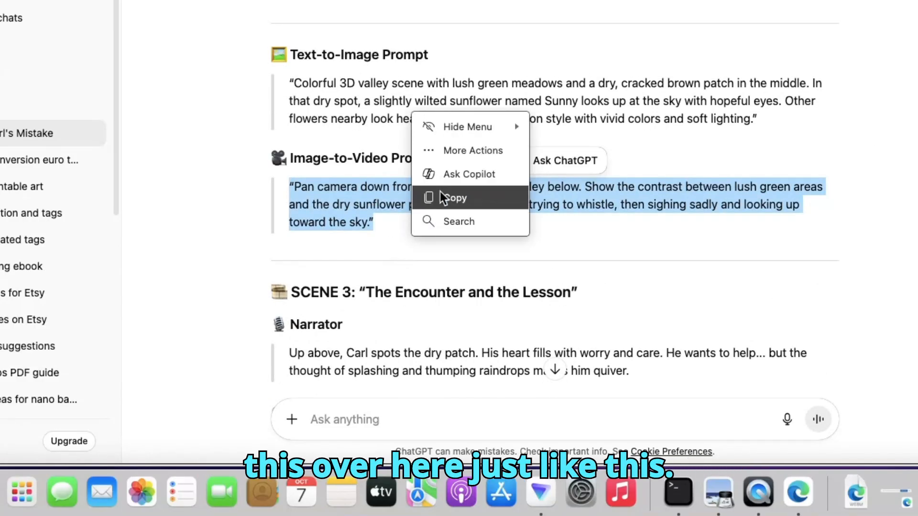
click(439, 197)
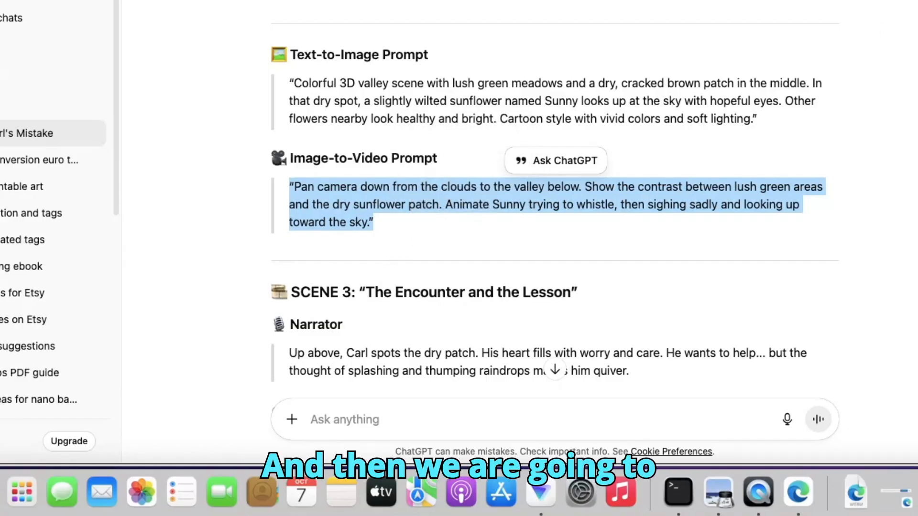
scroll(555, 215, down, 10)
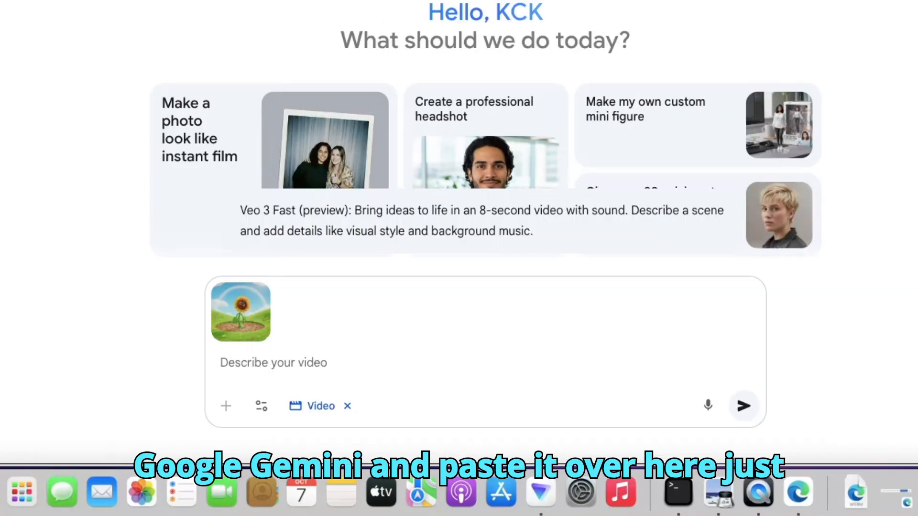
- Back in Gemini, paste the copied Scene 2 prompt as the video description and submit it with the sunflower image
click(244, 362)
right_click(243, 362)
click(352, 149)
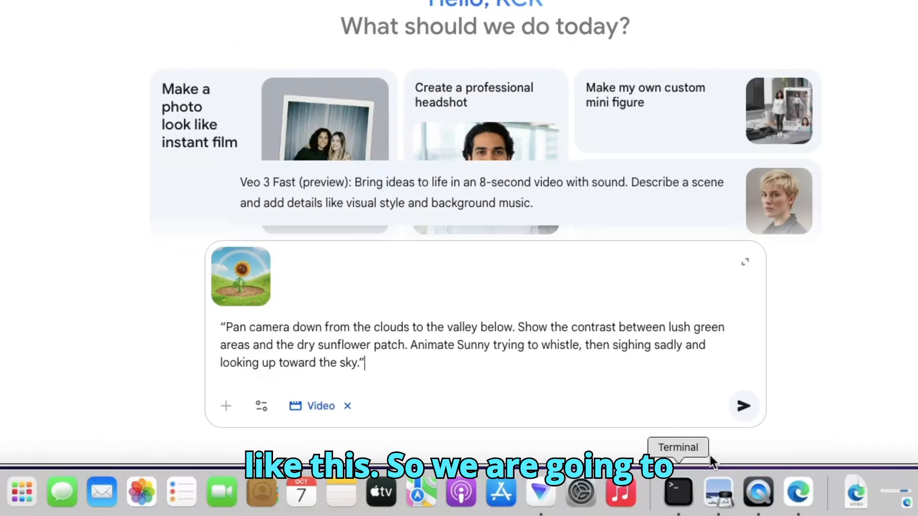
click(744, 408)
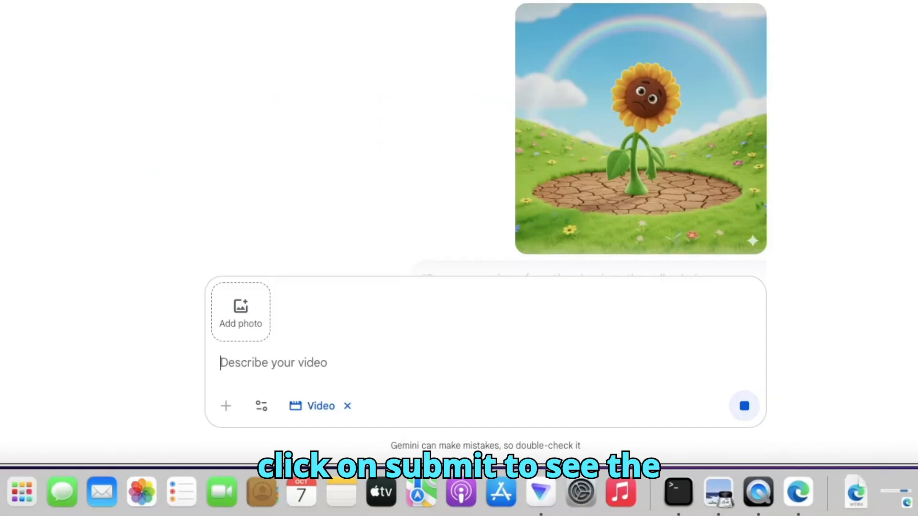
scroll(485, 138, down, 3)
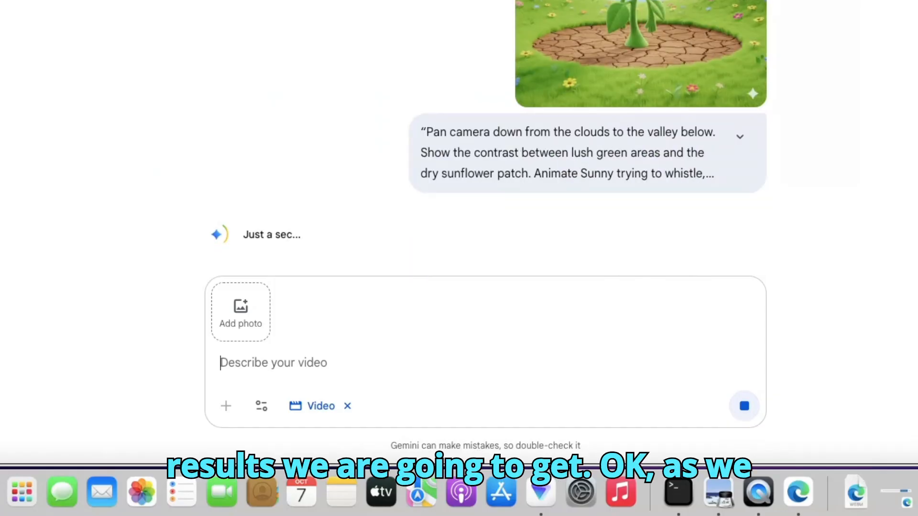
scroll(485, 138, up, 3)
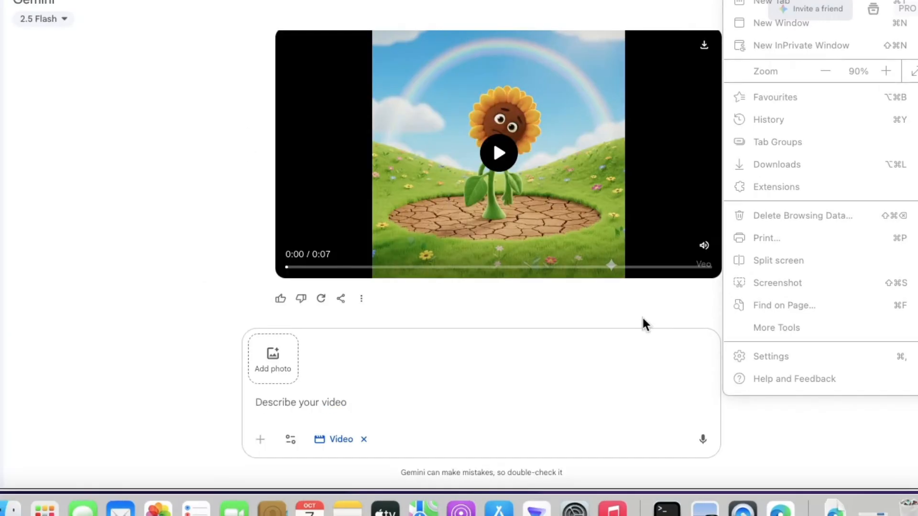
- Play the generated sunflower video to review it
click(642, 318)
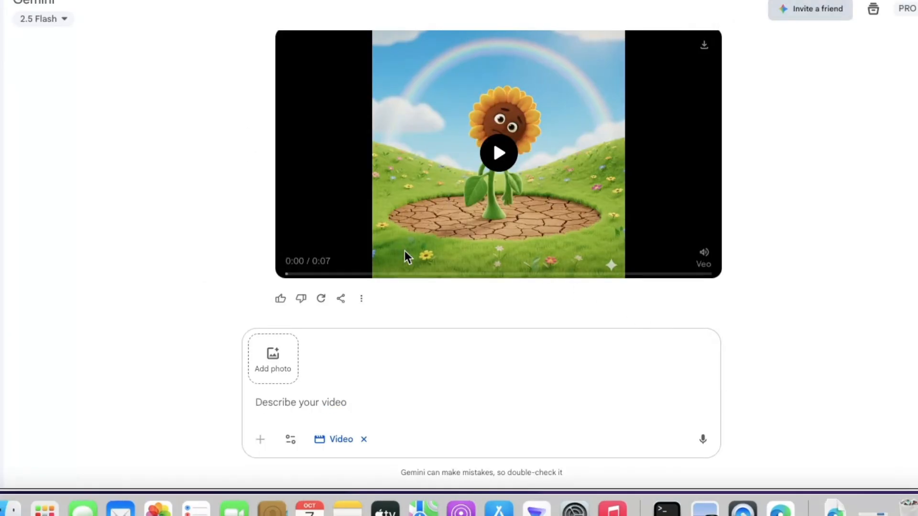
click(498, 154)
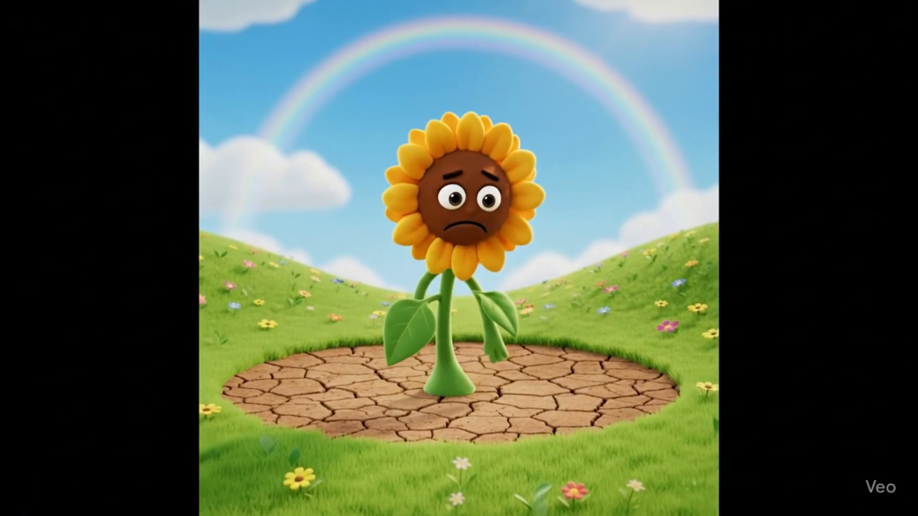